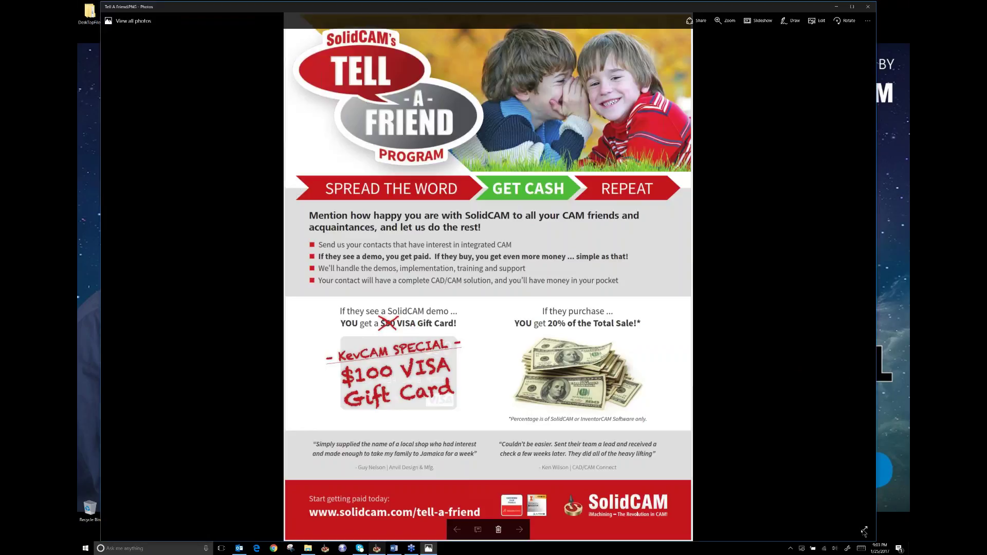
# Step: View the Tell A Friend flyer full screen, then close Photos and select the Topics image
pyautogui.click(864, 530)
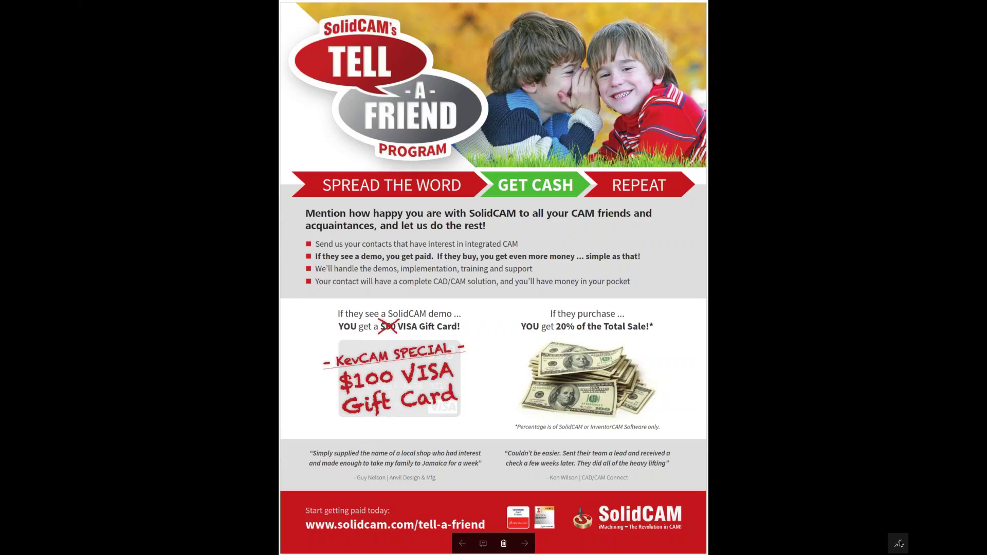
pyautogui.click(898, 544)
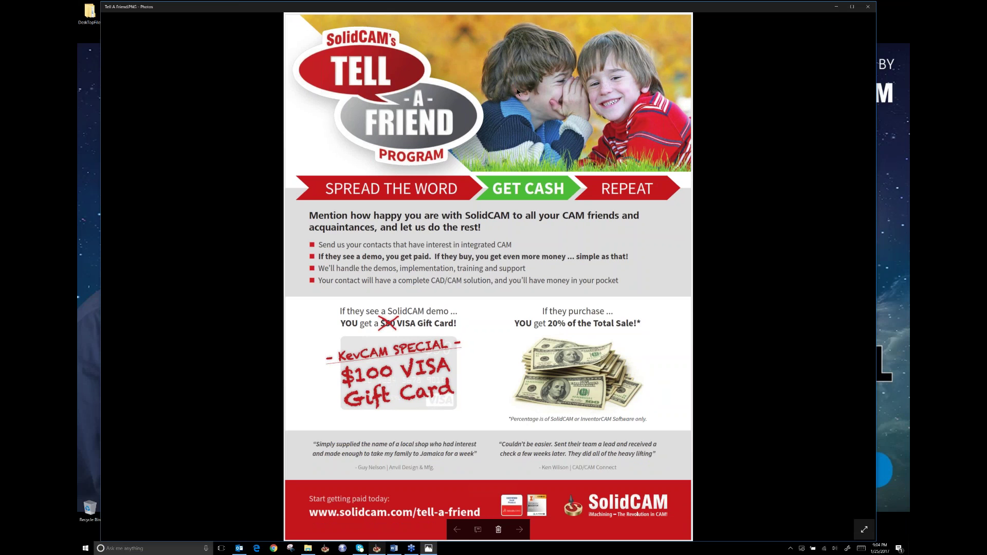
pyautogui.hotkey('alt', 'F4')
pyautogui.click(169, 15)
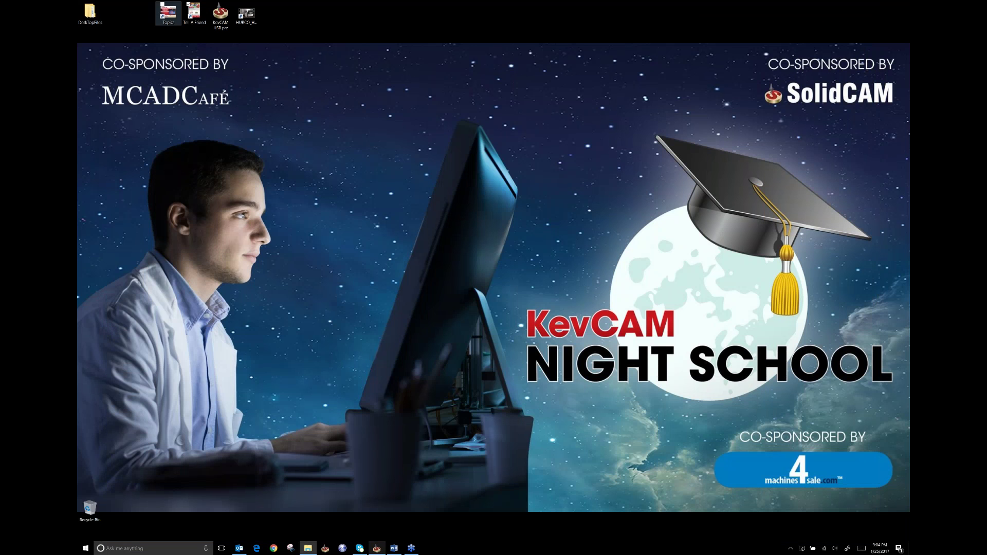
pyautogui.press('Return')
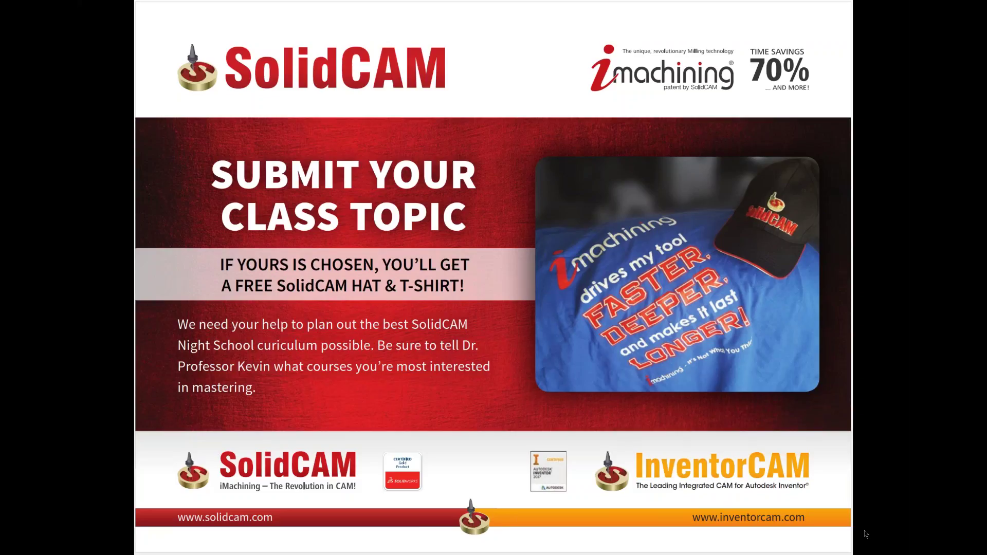
pyautogui.moveTo(898, 550)
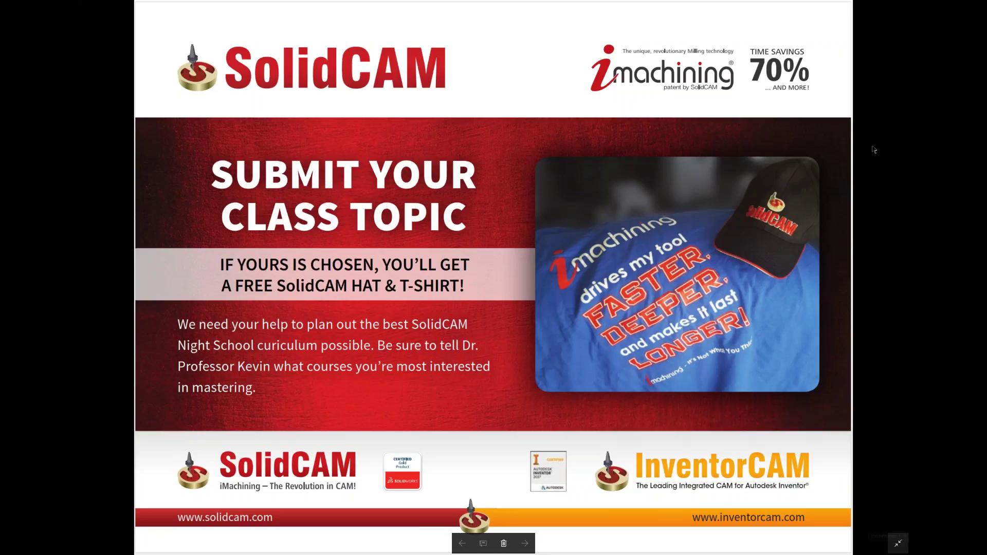
pyautogui.press('Escape')
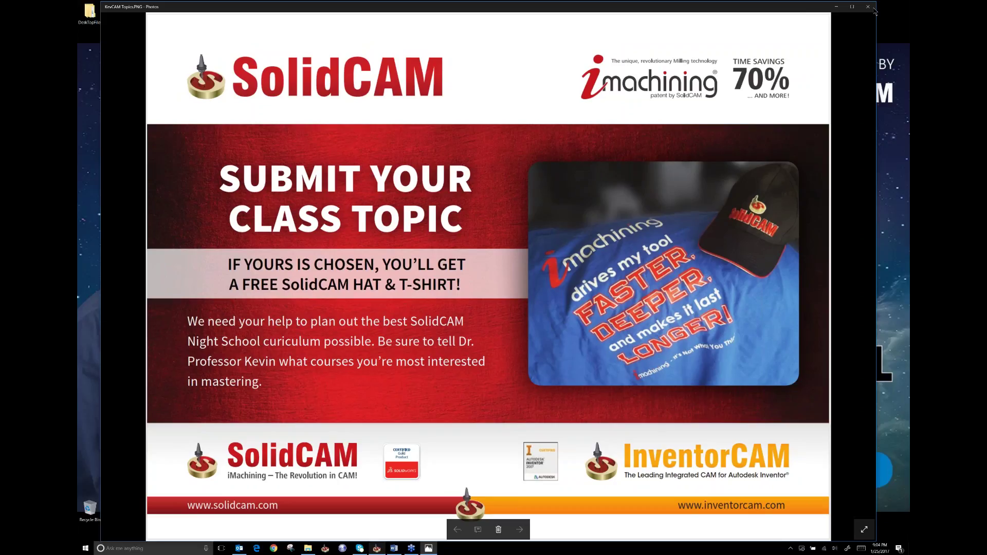
pyautogui.click(872, 8)
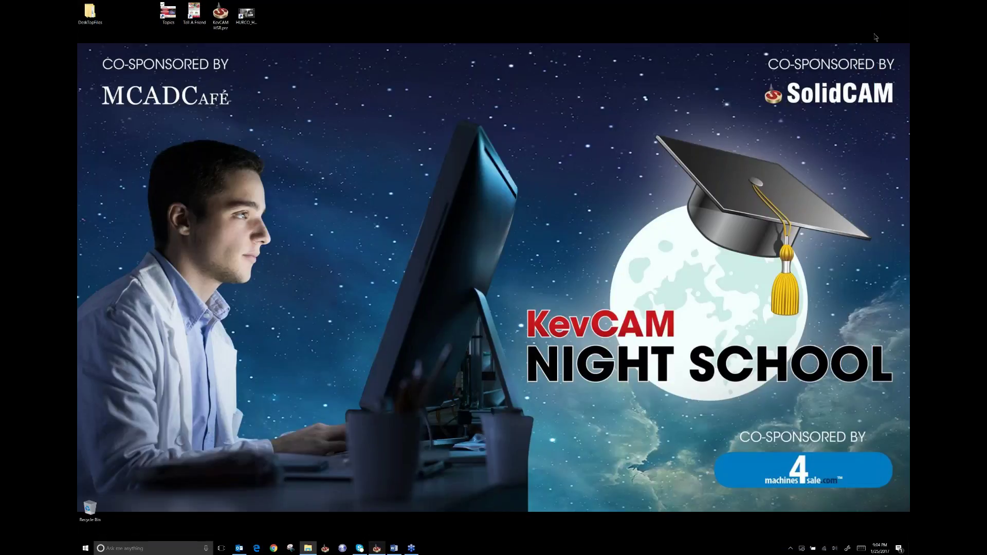
# Step: Bring the KevCAM mold part project forward and select the HSR_R_Cont_target operation
pyautogui.click(377, 549)
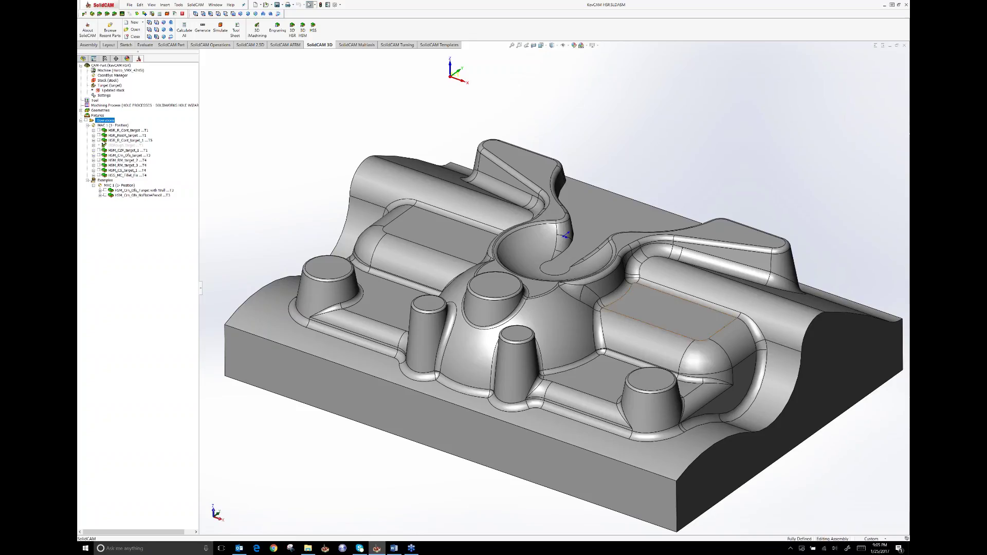
pyautogui.click(115, 131)
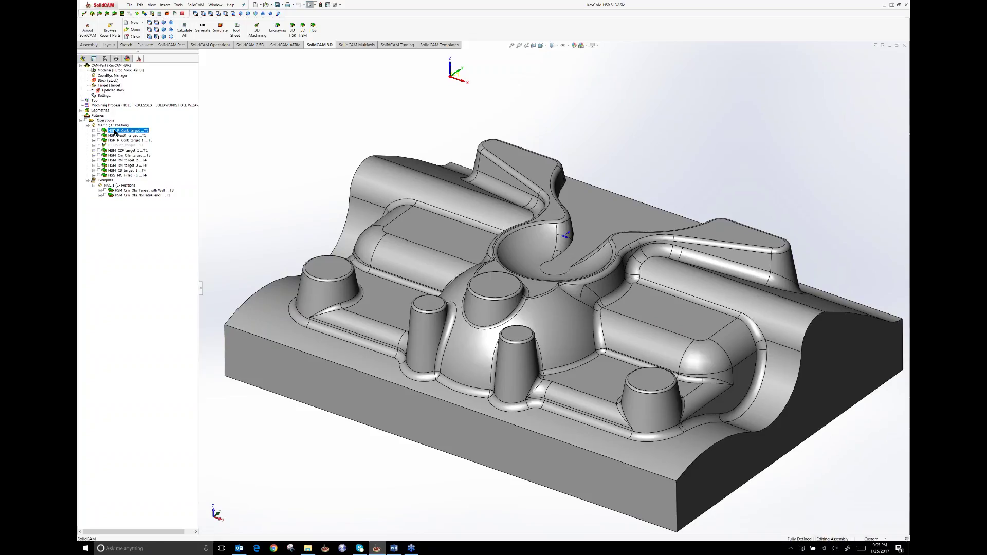
# Step: Open HSR_R_Cont_target's settings and keep Contour roughing as the Technology strategy
pyautogui.doubleClick(115, 131)
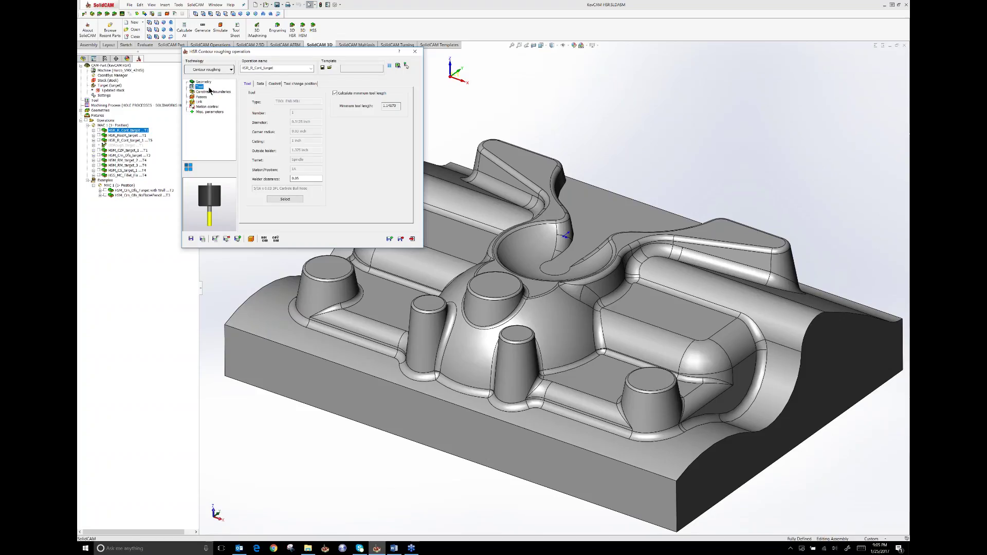
pyautogui.click(229, 70)
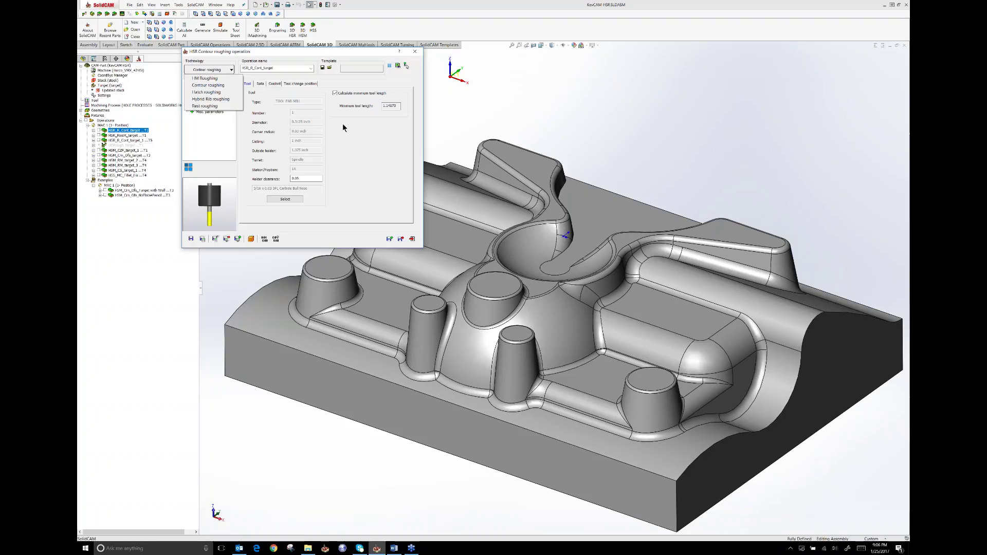
pyautogui.click(366, 143)
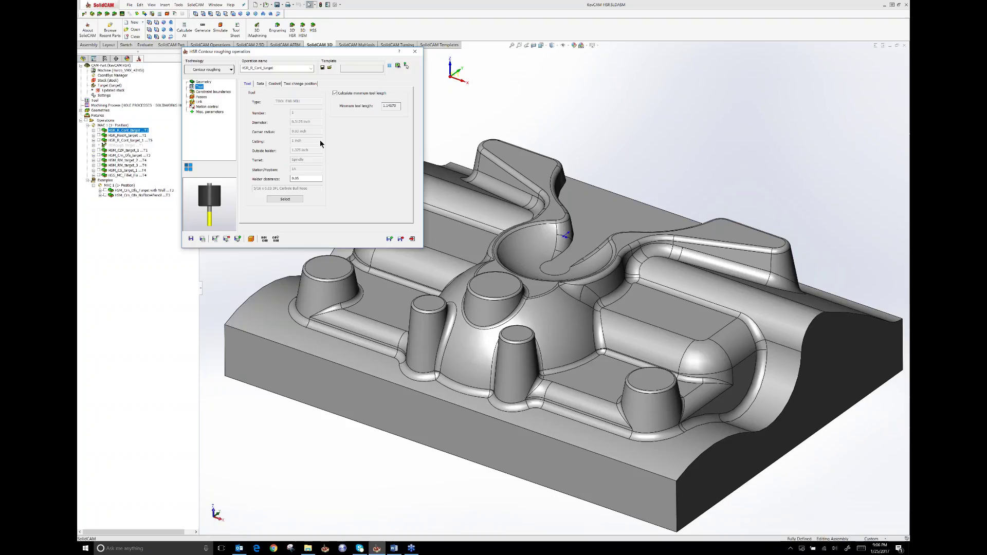
# Step: Show the target geometry on the model, then review the tool's feed and spin data
pyautogui.press('Up')
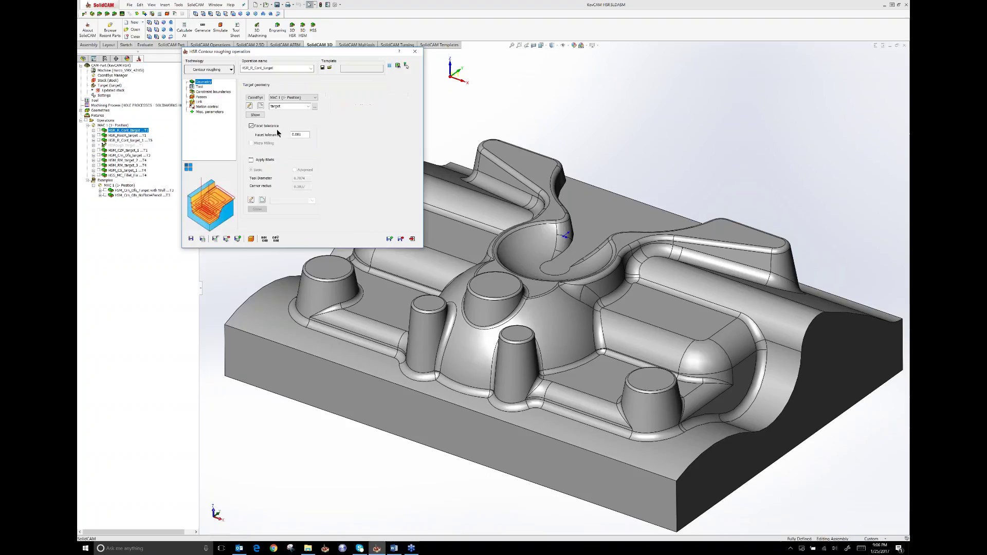
pyautogui.click(256, 115)
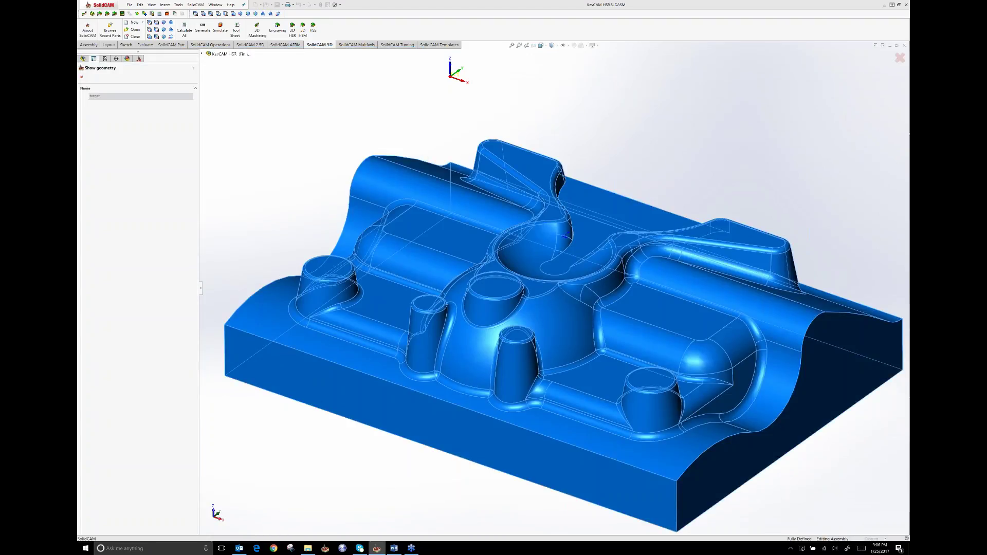
pyautogui.press('Escape')
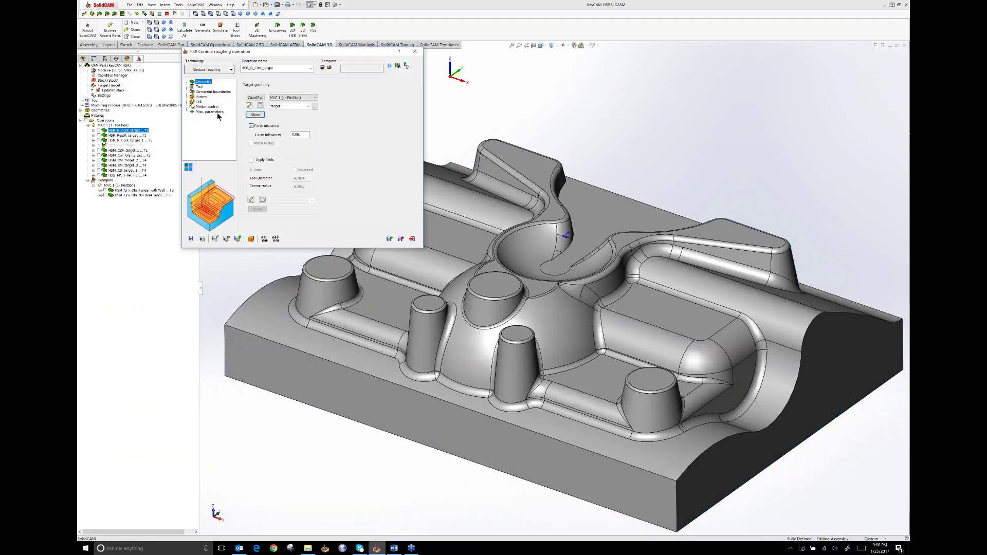
pyautogui.click(202, 87)
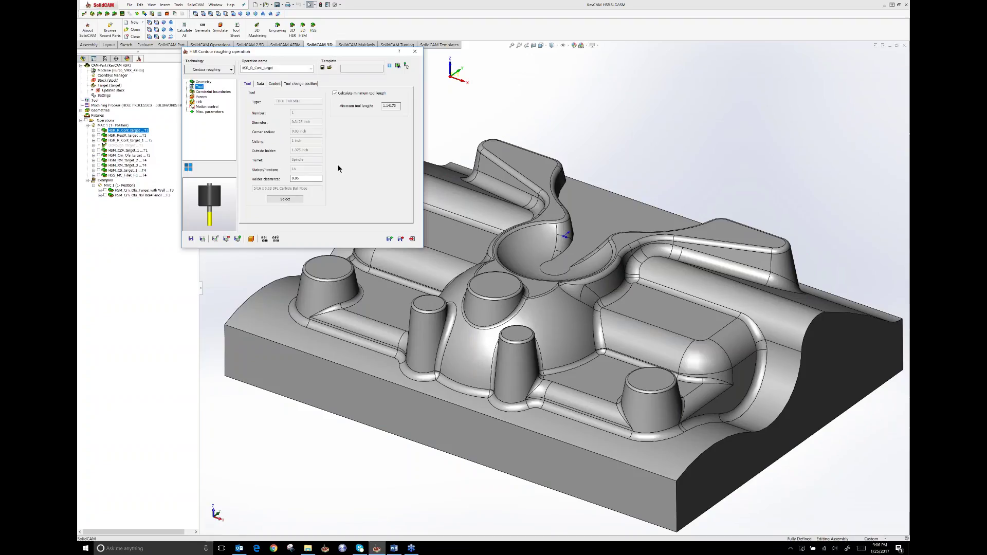
pyautogui.click(261, 84)
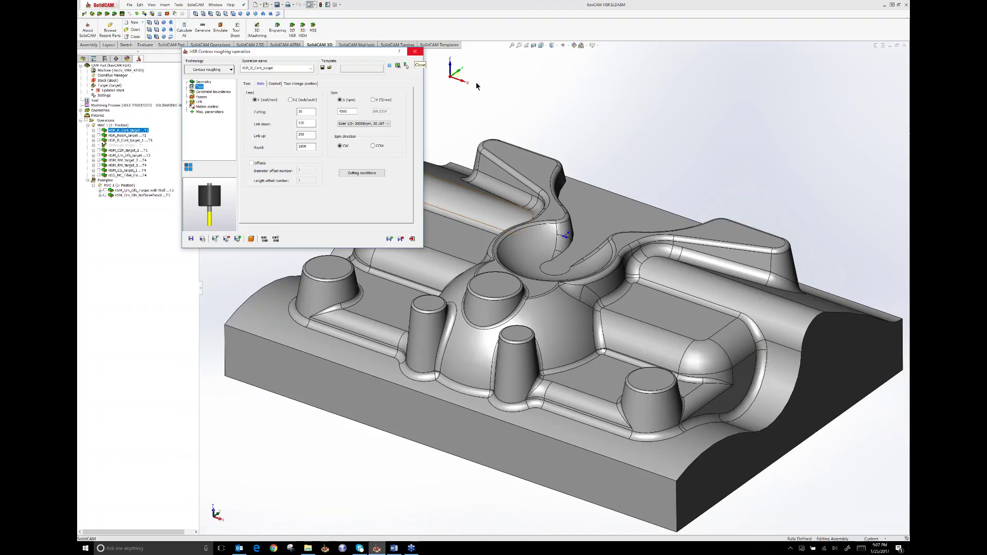
# Step: Minimize SolidCAM and set display 1's resolution to 2560 × 1600, keeping the change
pyautogui.click(884, 6)
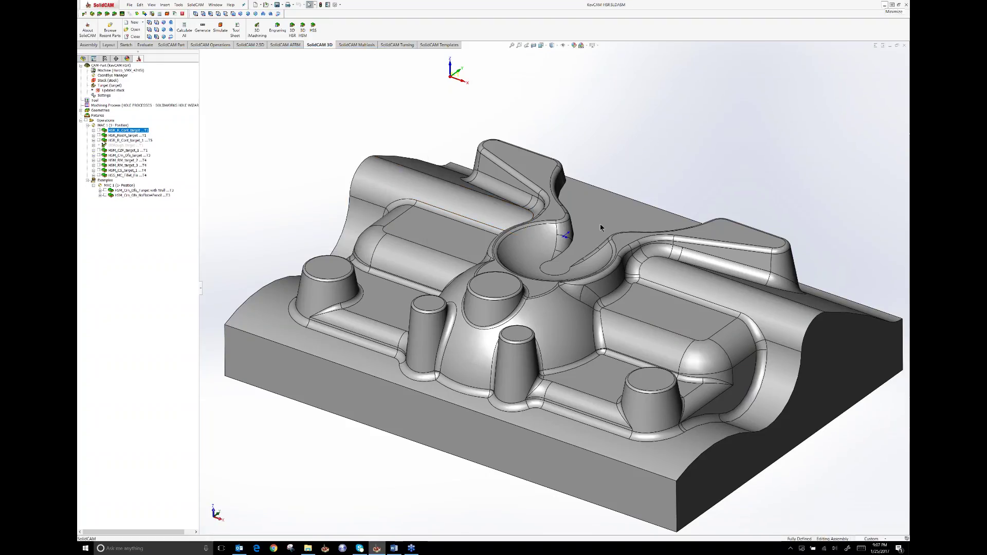
pyautogui.rightClick(599, 224)
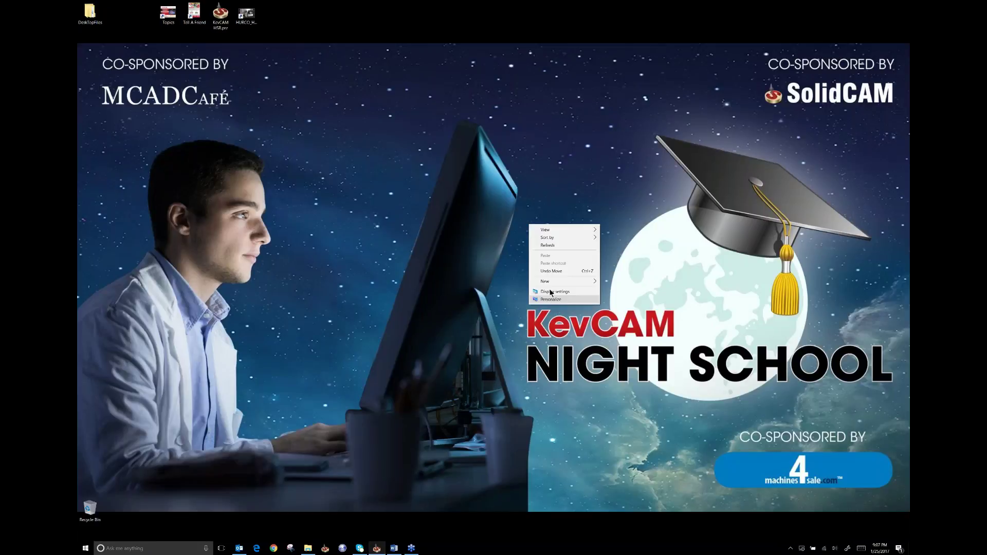
pyautogui.click(551, 291)
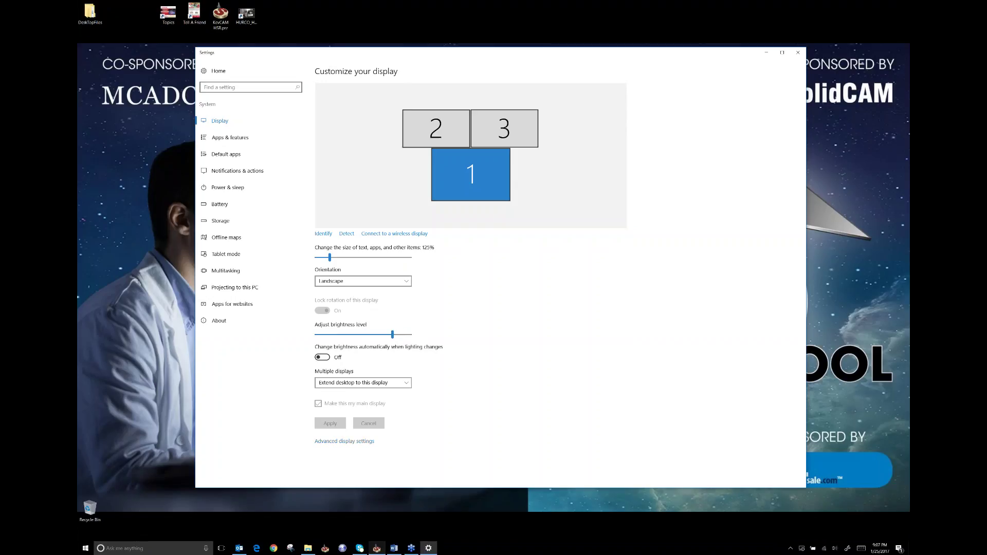
pyautogui.click(344, 441)
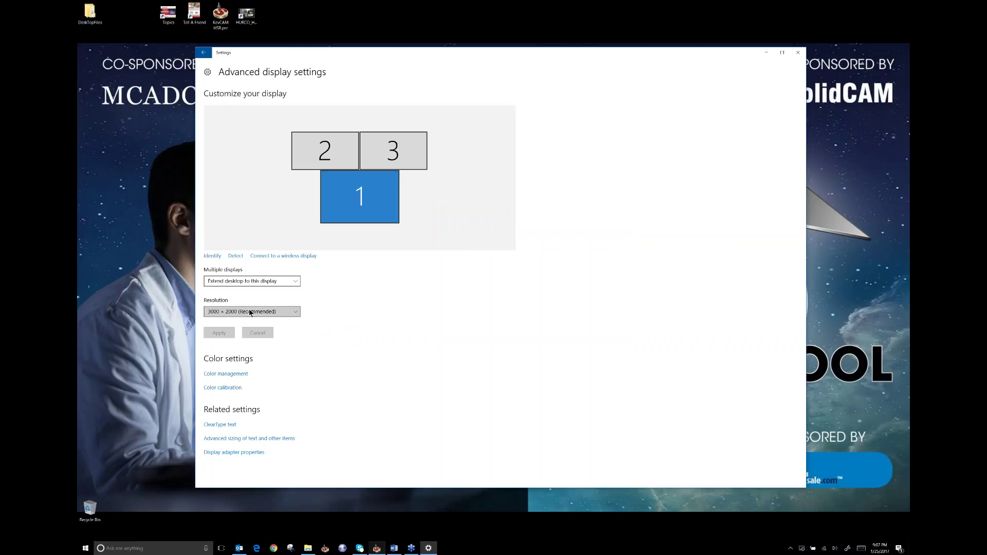
pyautogui.click(250, 312)
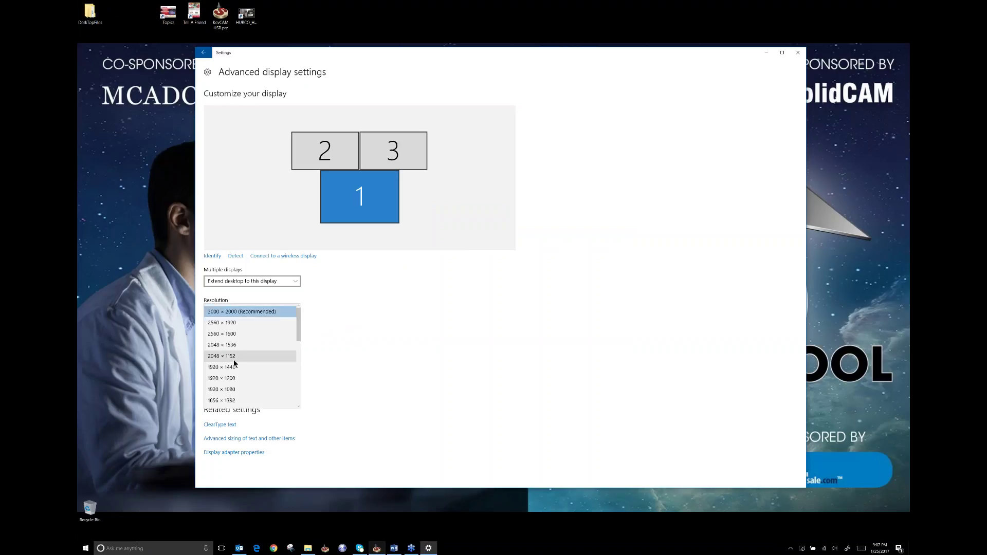
pyautogui.click(235, 335)
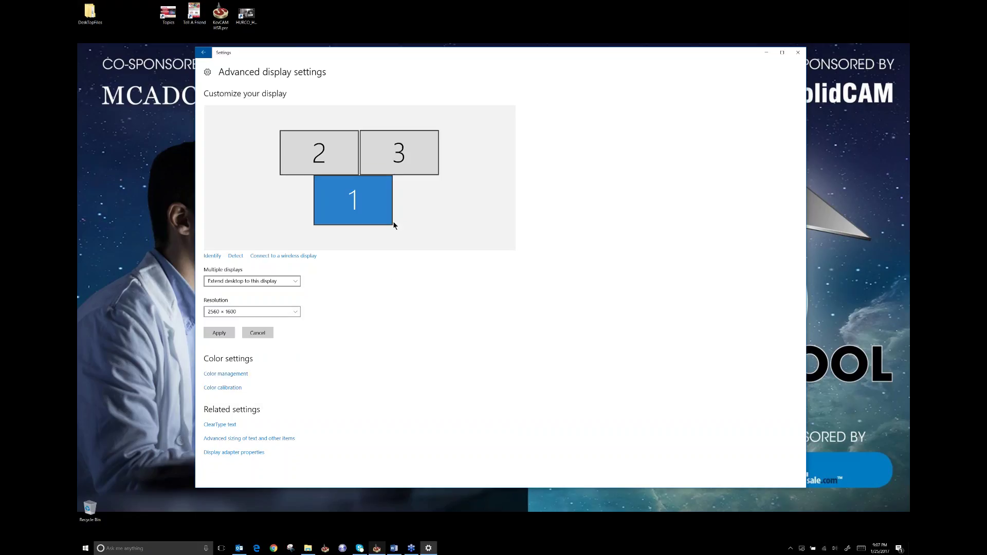
pyautogui.click(218, 333)
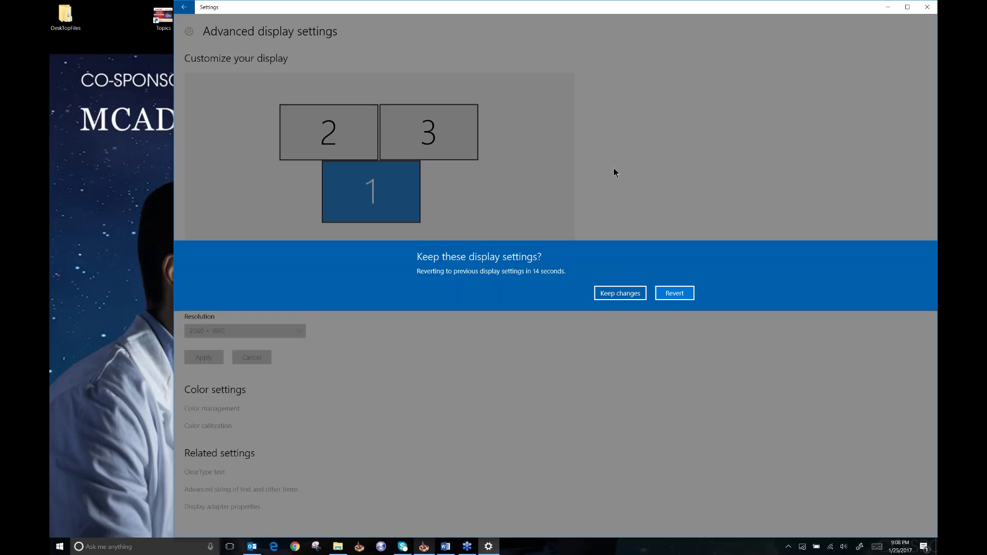
pyautogui.press('Return')
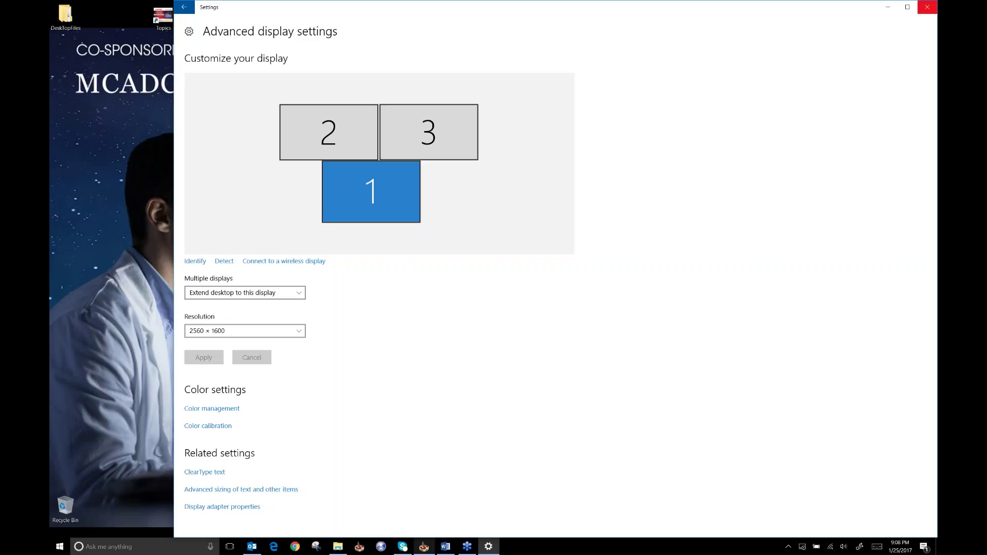
pyautogui.click(927, 6)
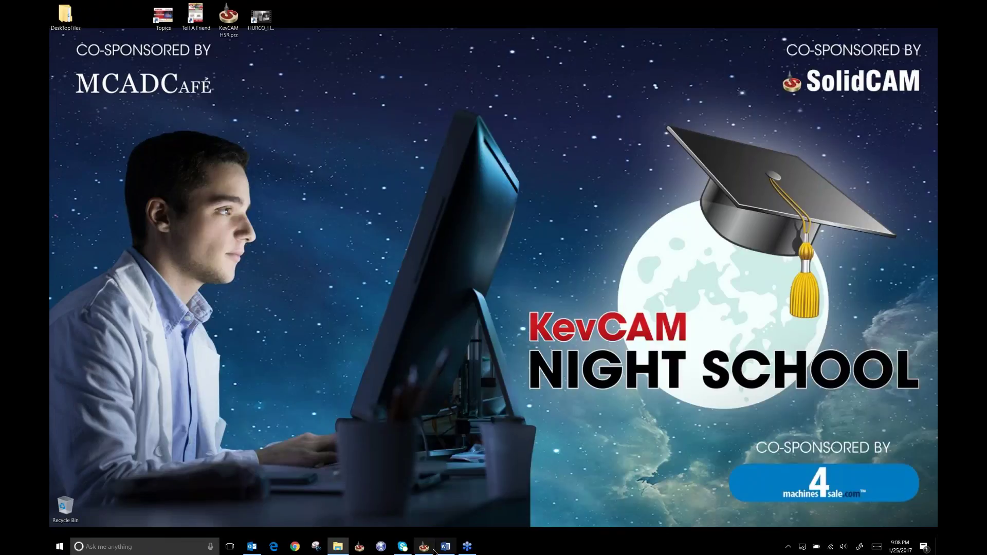
# Step: Restore KevCAM HSR.SLDASM, close the contour roughing dialog, and minimize SolidCAM
pyautogui.moveTo(433, 551)
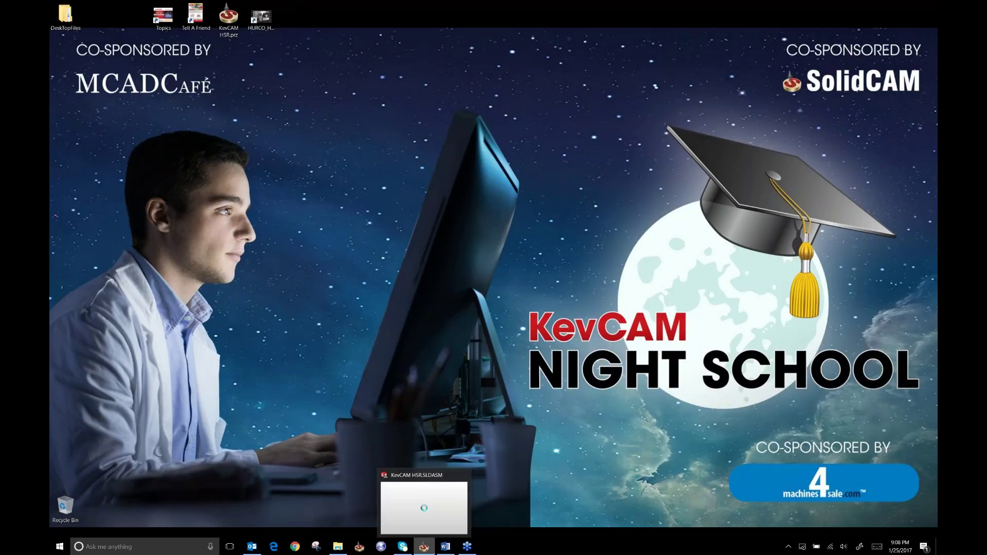
pyautogui.click(423, 546)
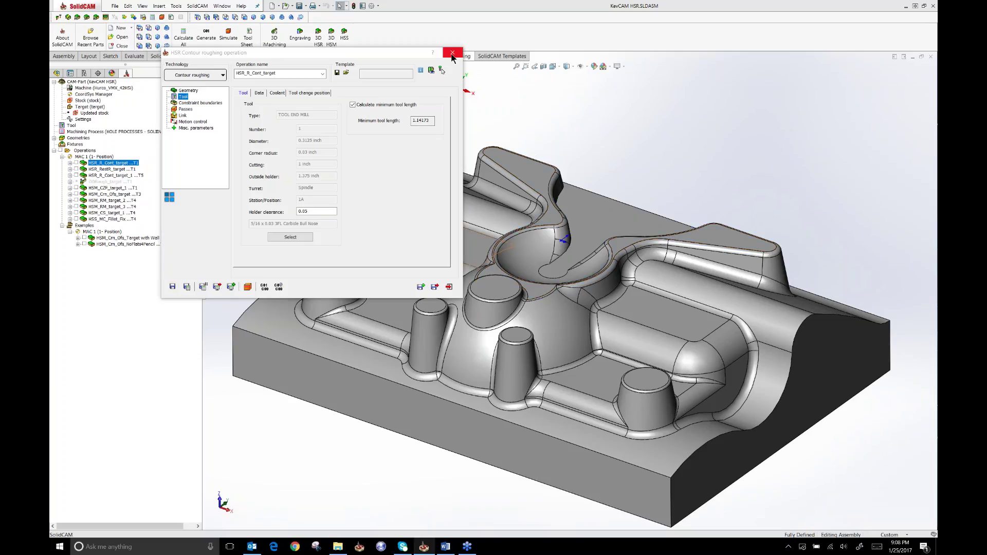
pyautogui.click(453, 54)
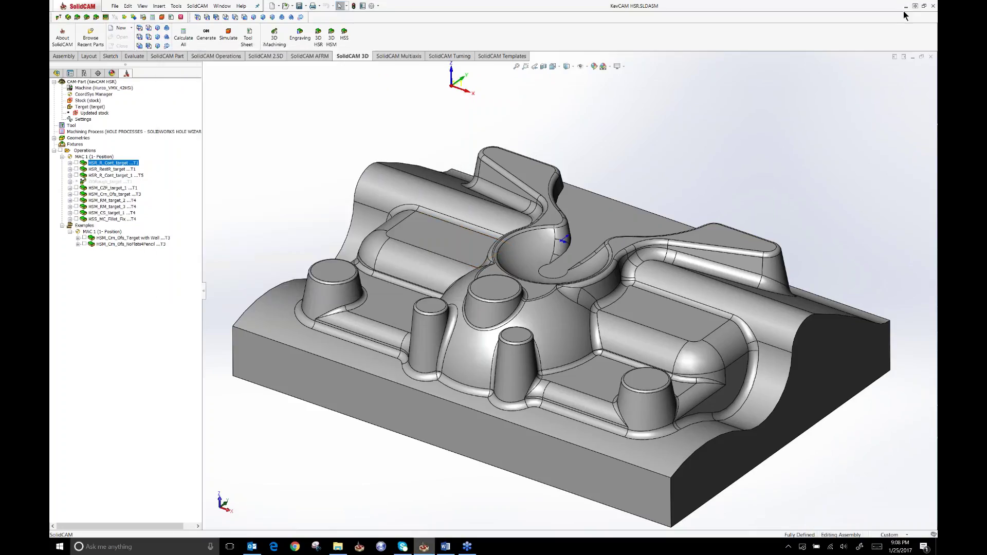
pyautogui.click(906, 6)
# Step: Set Windows display scaling to 150%, then return to the KevCAM HSR assembly
pyautogui.rightClick(487, 225)
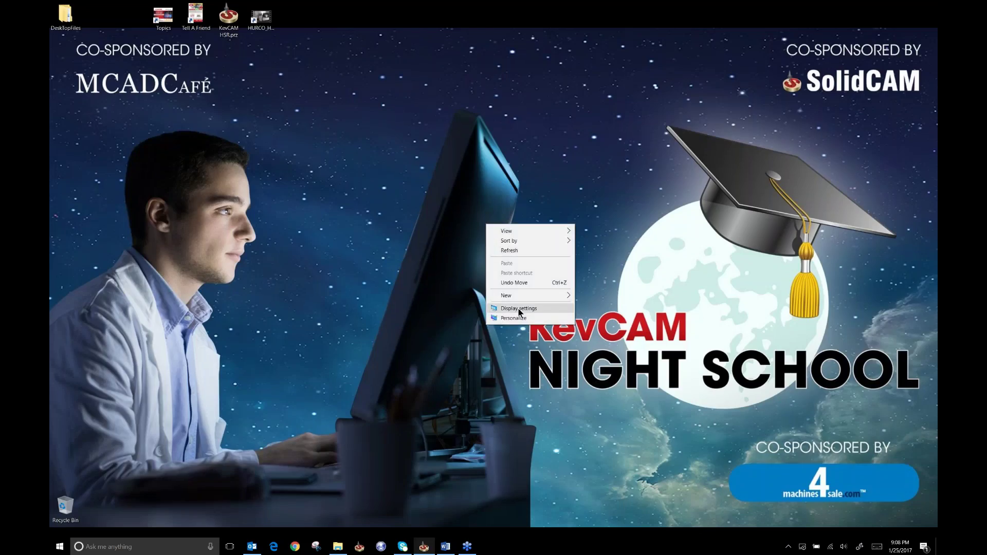
pyautogui.click(520, 309)
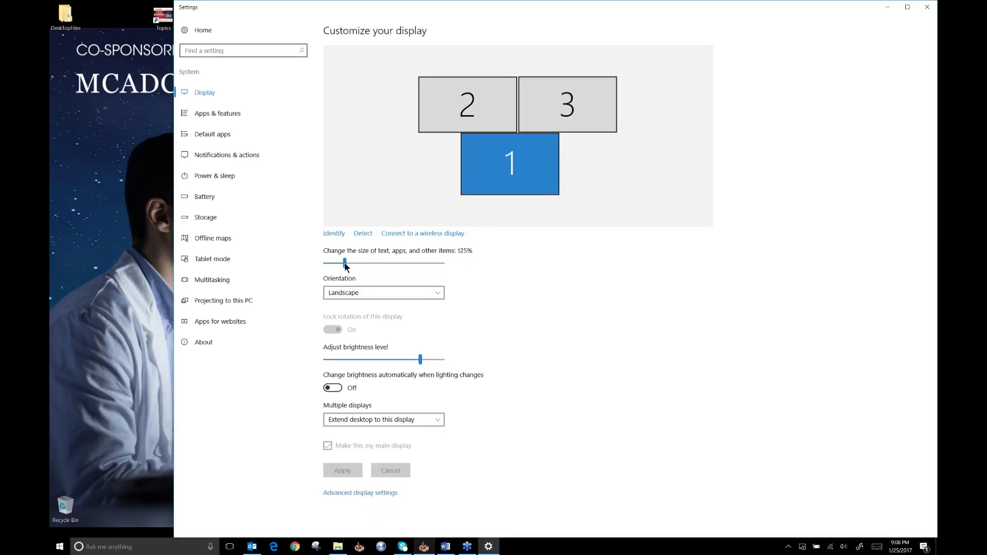
pyautogui.moveTo(345, 264); pyautogui.dragTo(357, 266)
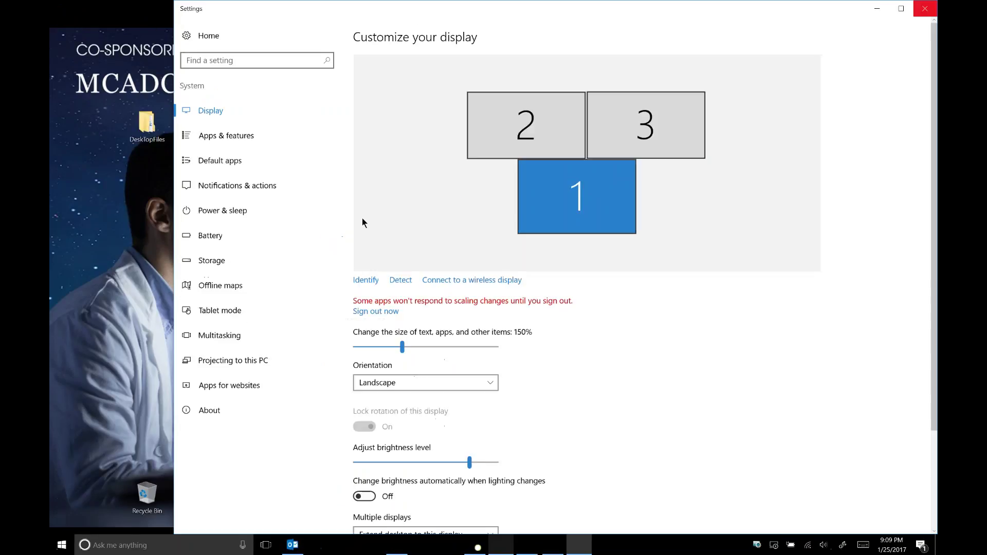
pyautogui.hotkey('alt', 'F4')
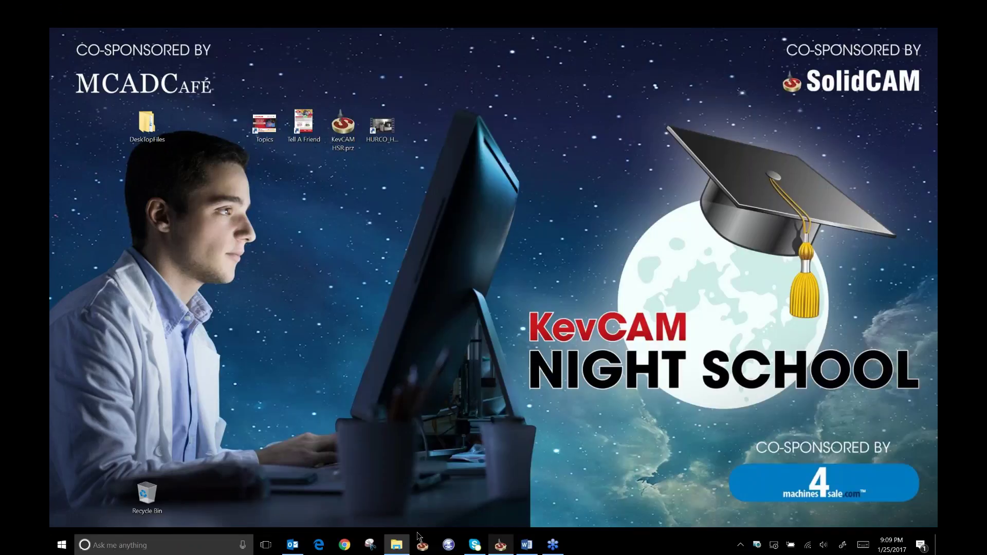
pyautogui.click(495, 548)
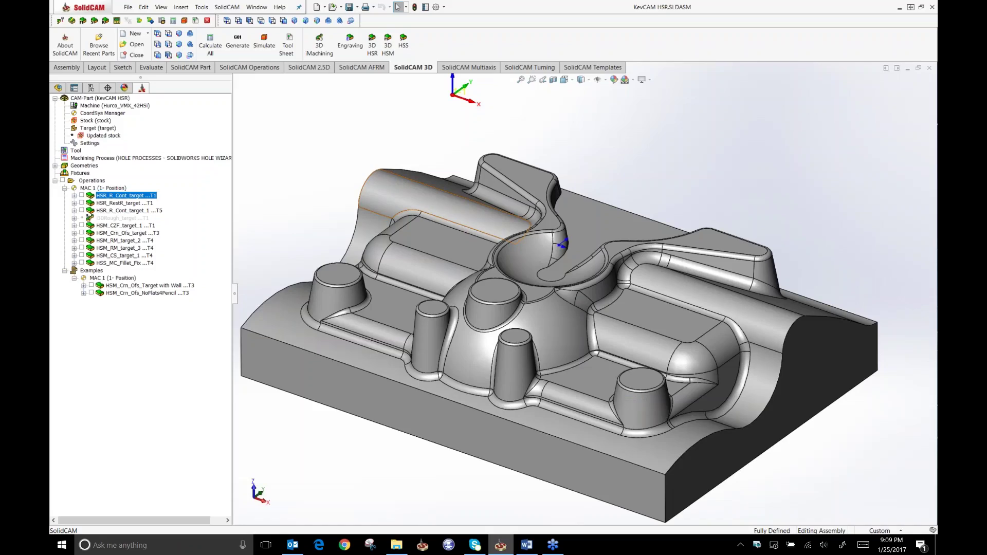
# Step: Reopen HSR_R_Cont_target for editing, showing its 0.3125-inch tool with 0.03 corner radius
pyautogui.doubleClick(117, 198)
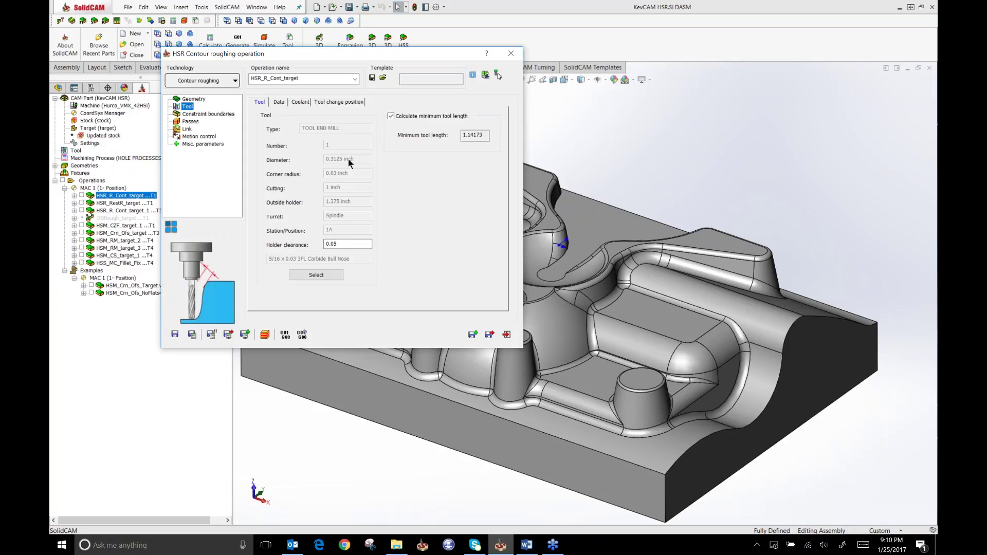
# Step: In Constraint boundaries, check the automatic options, then choose Created manually and list its types
pyautogui.click(206, 114)
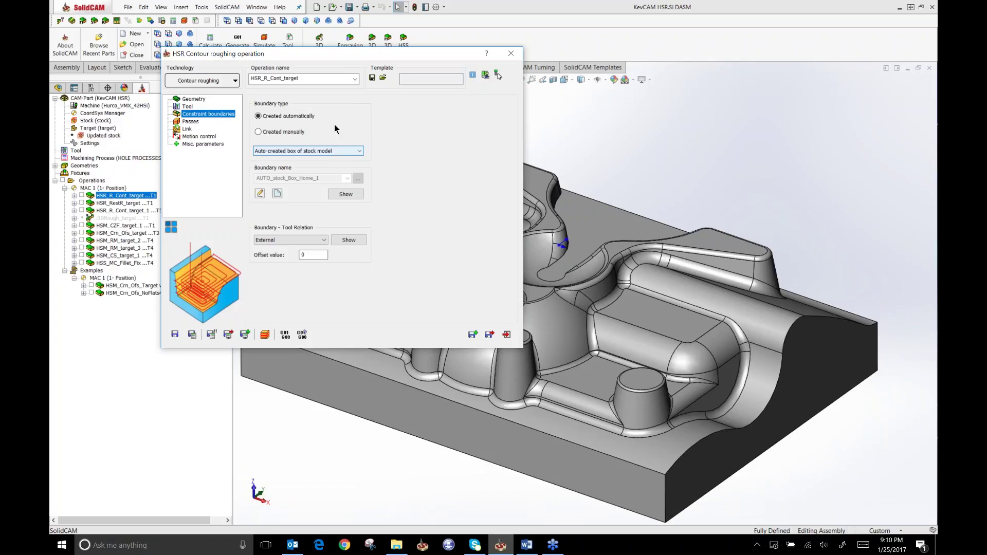
pyautogui.click(356, 153)
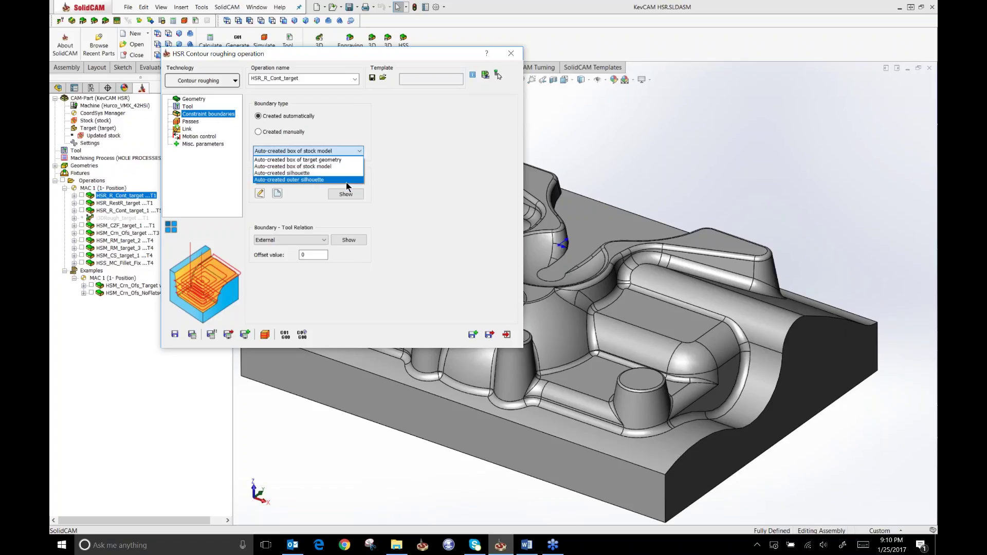
pyautogui.click(414, 150)
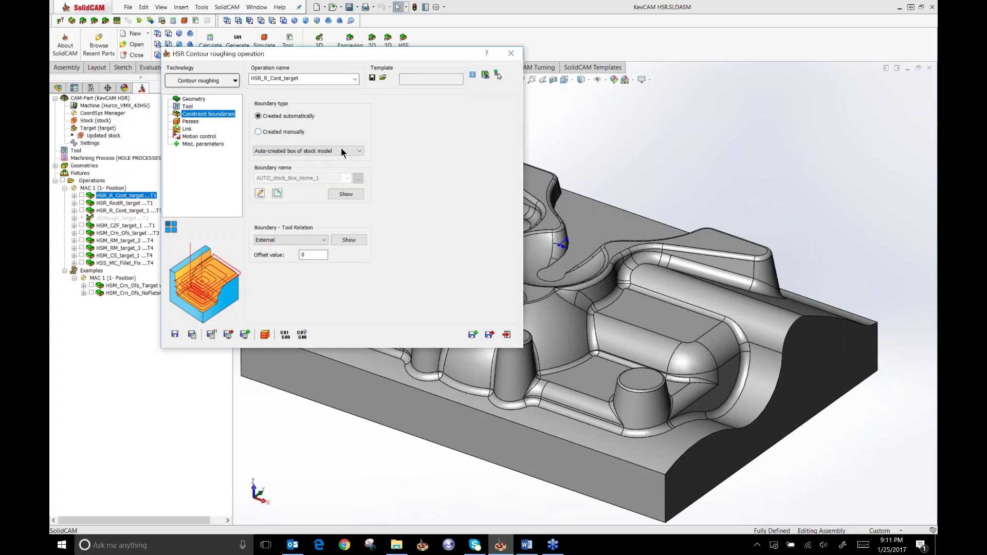
pyautogui.click(258, 132)
pyautogui.click(359, 151)
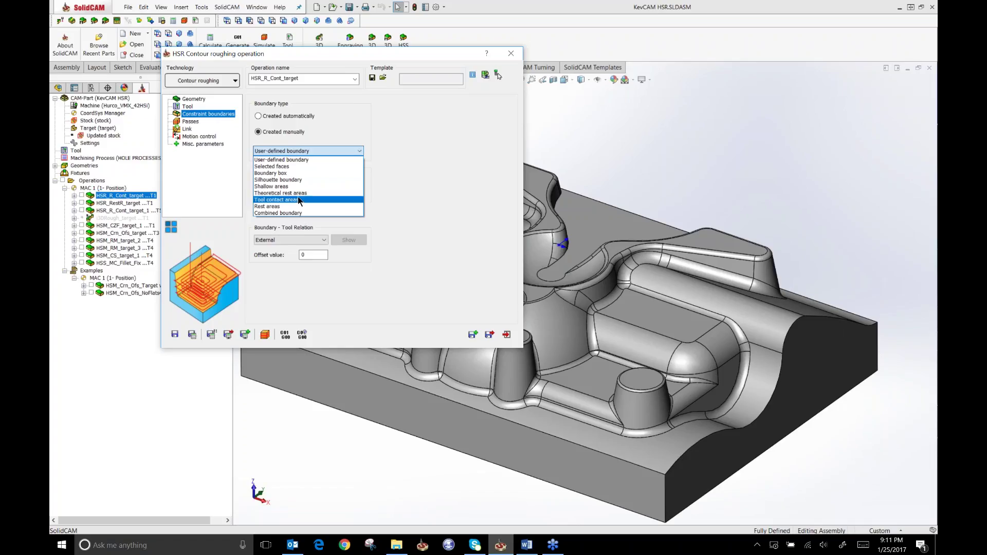
# Step: Use the auto-created target-geometry box AUTO_target_Box_Home_1 (External, offset 0) and preview it
pyautogui.click(259, 116)
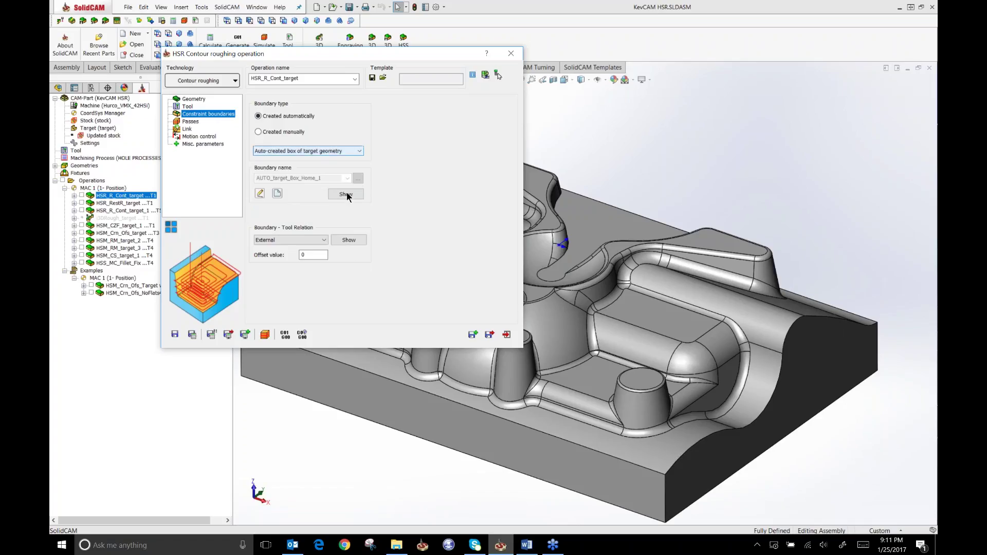
pyautogui.click(346, 195)
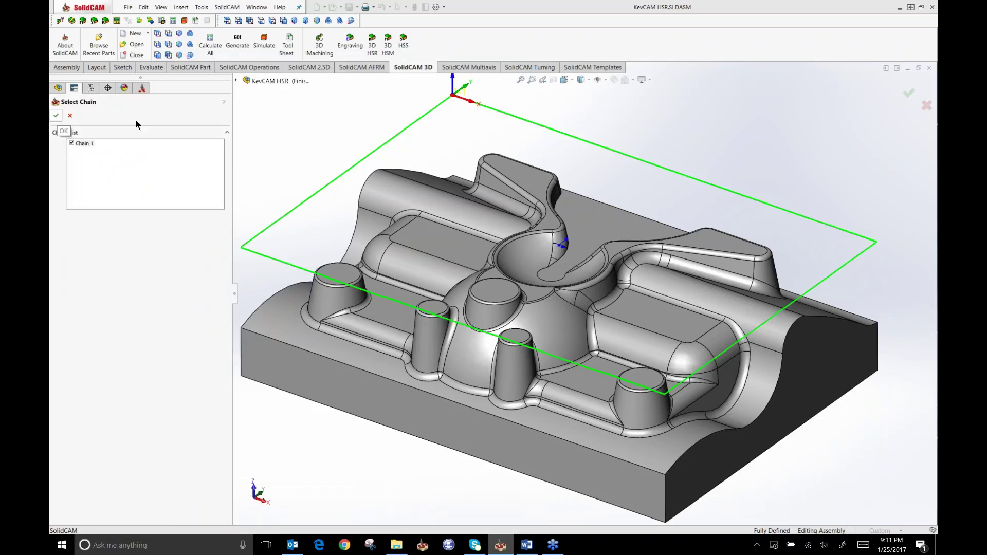
pyautogui.press('Return')
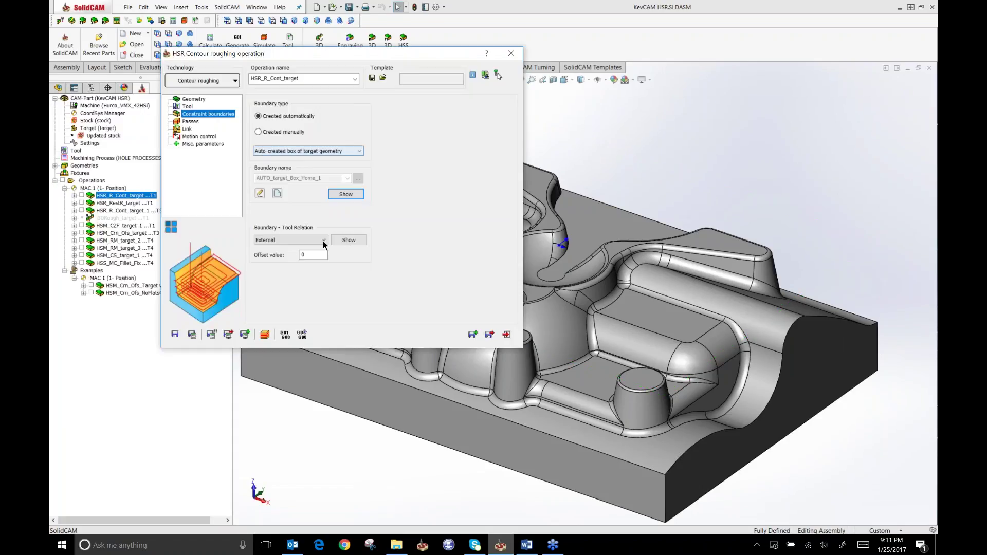
# Step: Set the constraint boundary's tool relation to External, keeping the offset value at 0
pyautogui.click(324, 241)
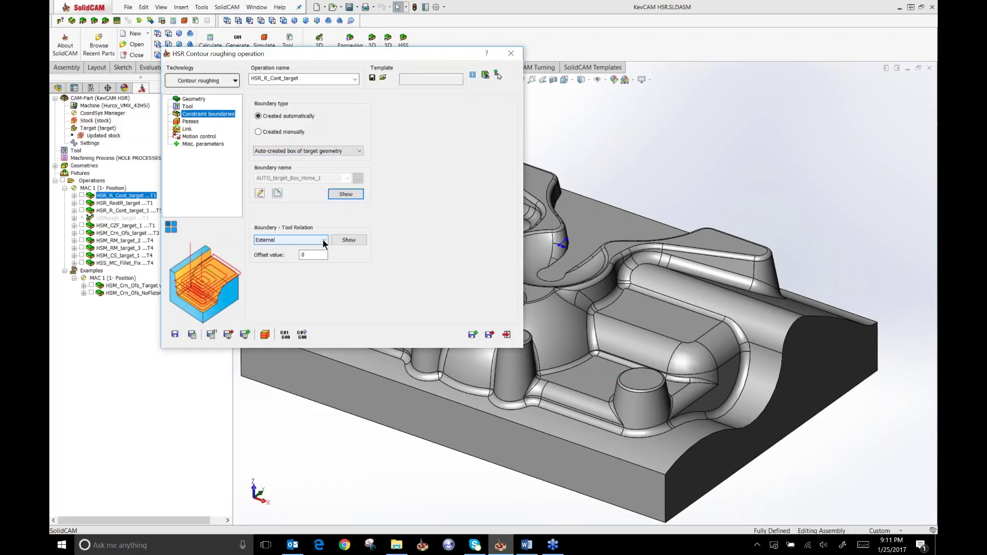
pyautogui.click(323, 241)
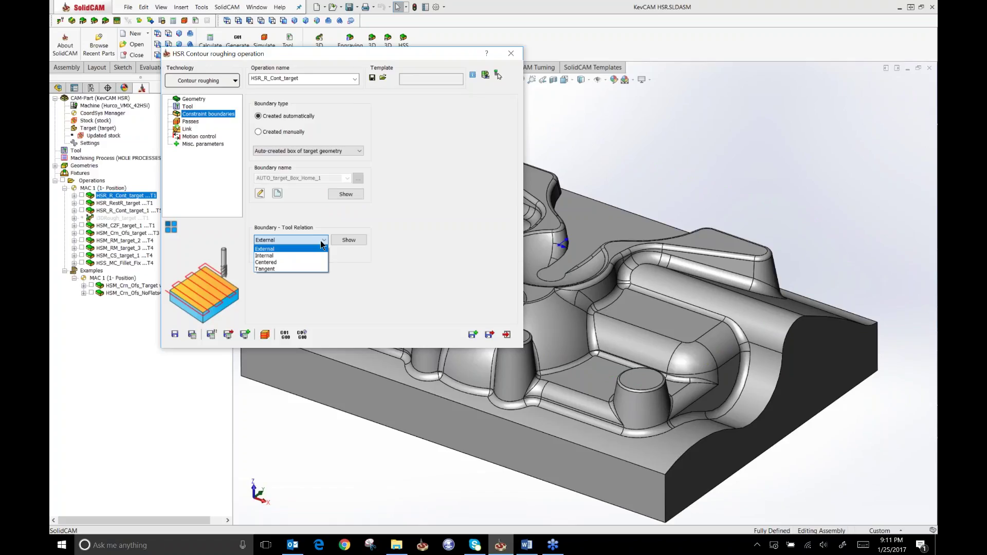
pyautogui.click(359, 261)
pyautogui.click(309, 255)
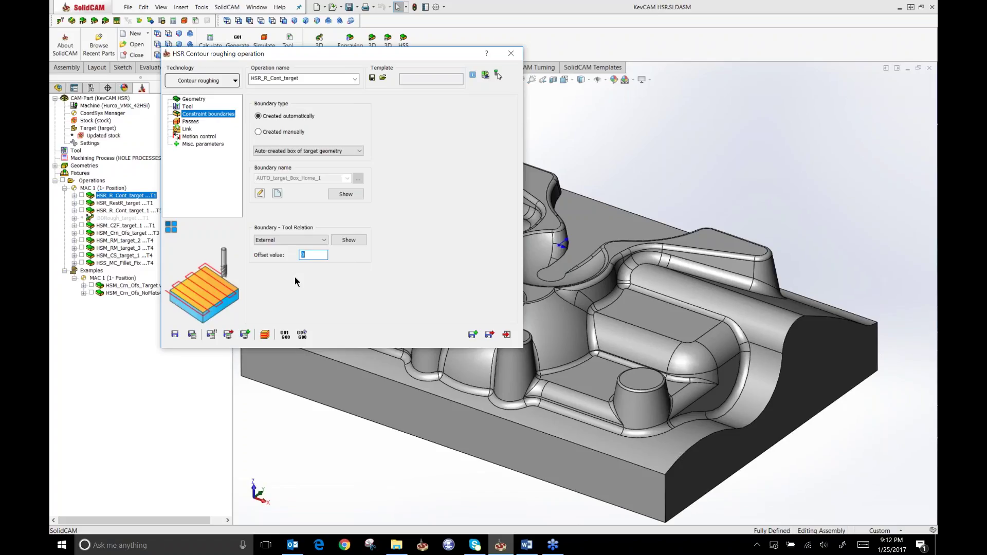
pyautogui.click(290, 240)
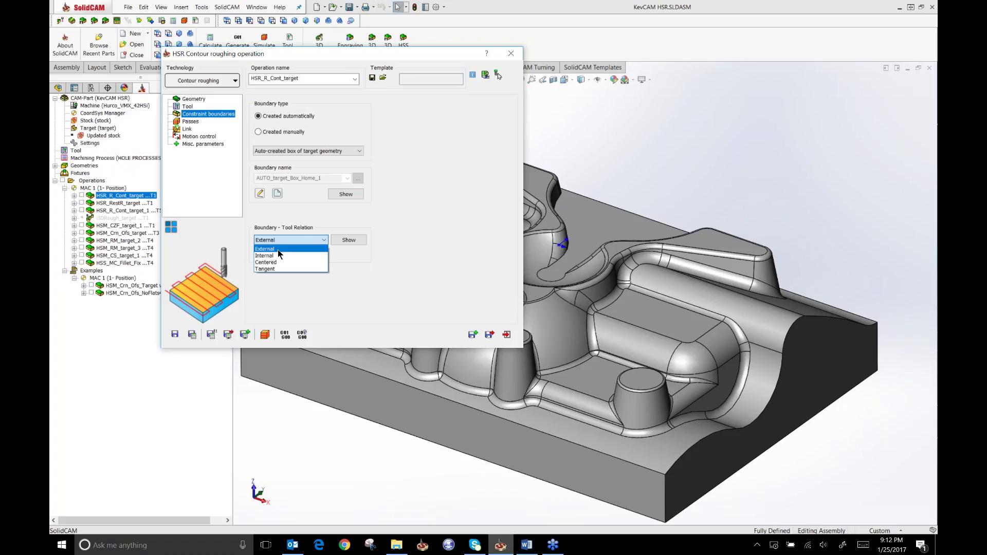
pyautogui.click(277, 249)
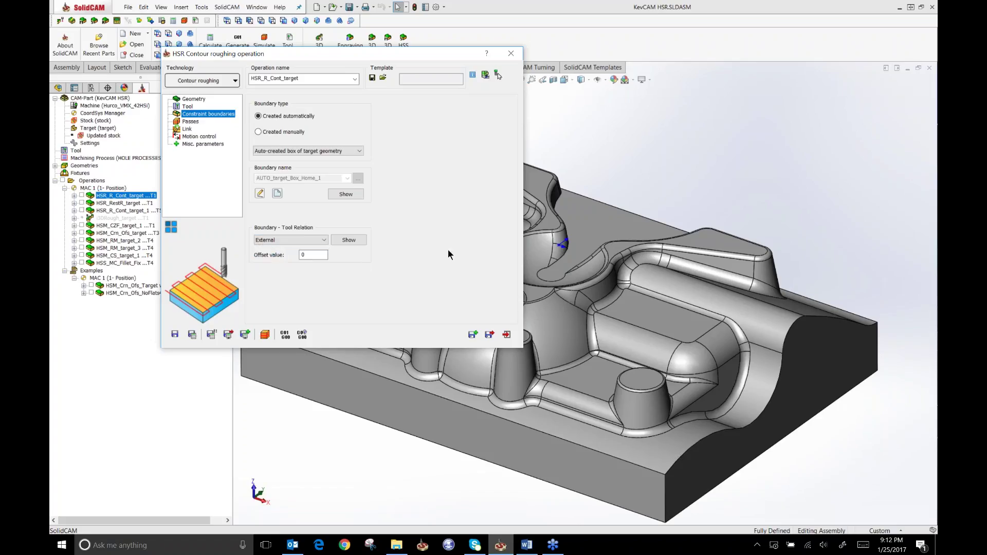
# Step: Show the Passes page (offsets 0.01, tolerance 0.001, step down 0.375) and select the Z-Top Delta field
pyautogui.click(188, 122)
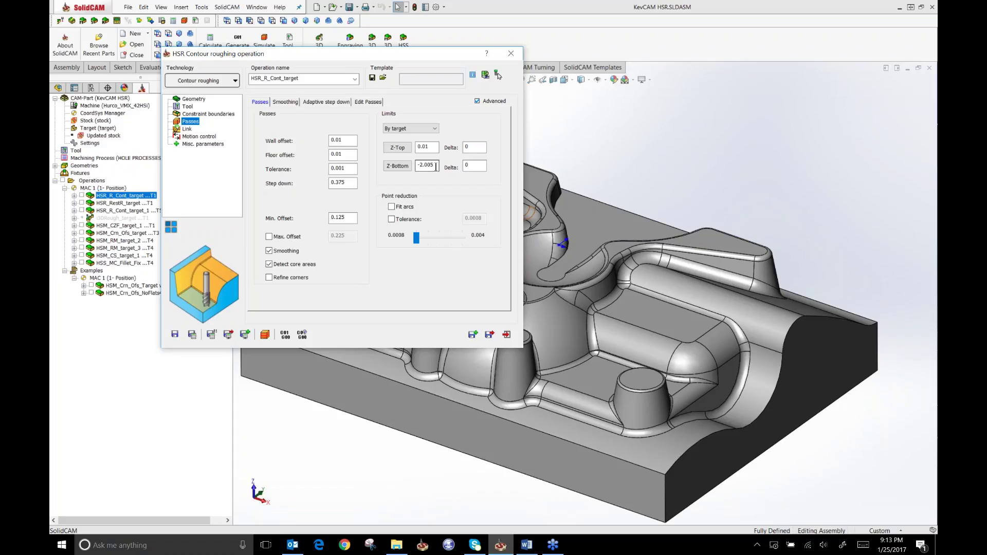
pyautogui.click(476, 146)
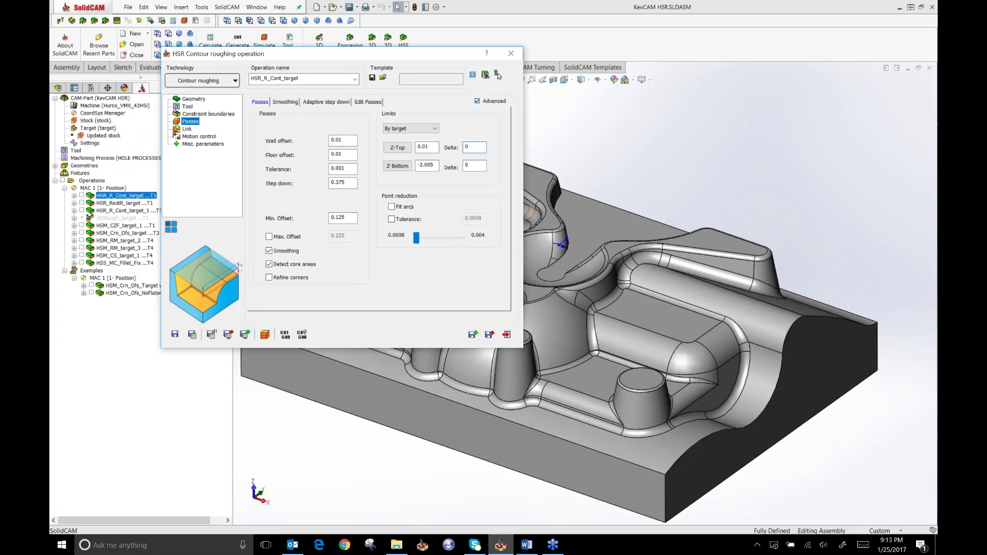
pyautogui.click(348, 167)
pyautogui.hotkey('shift', 'Home')
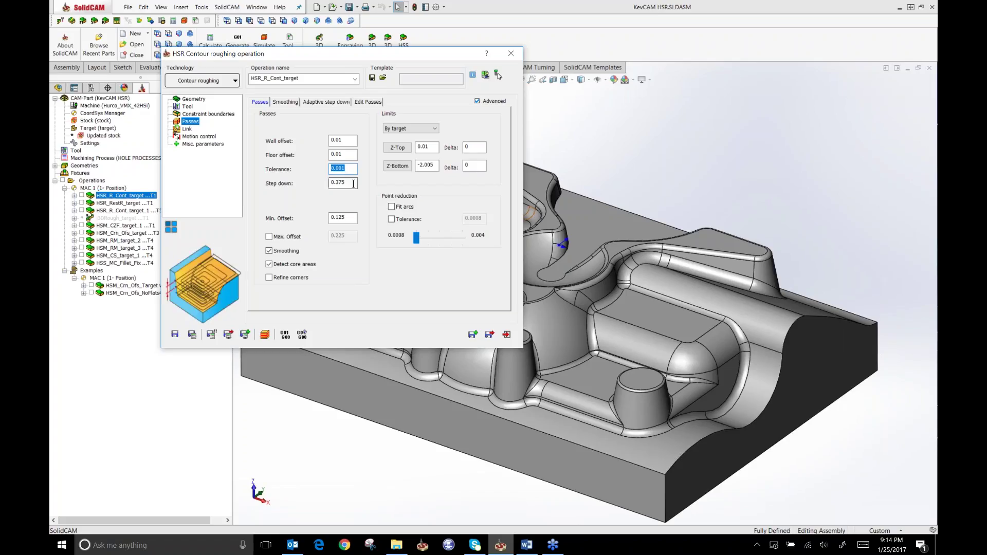
pyautogui.click(348, 184)
pyautogui.click(347, 215)
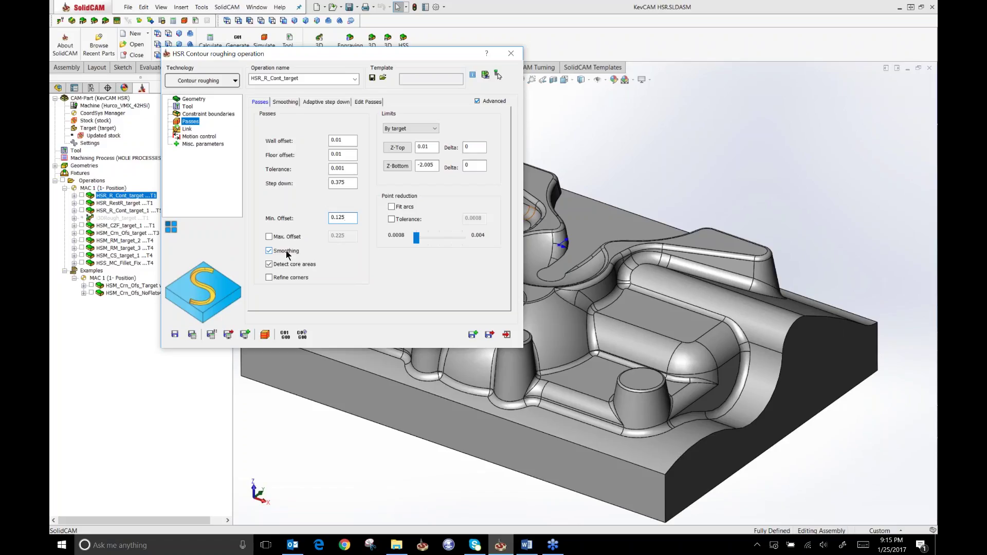
# Step: Show Smoothing: max radius 0.01563, profile tolerance 0.003, offset tolerance 0.03
pyautogui.moveTo(282, 266)
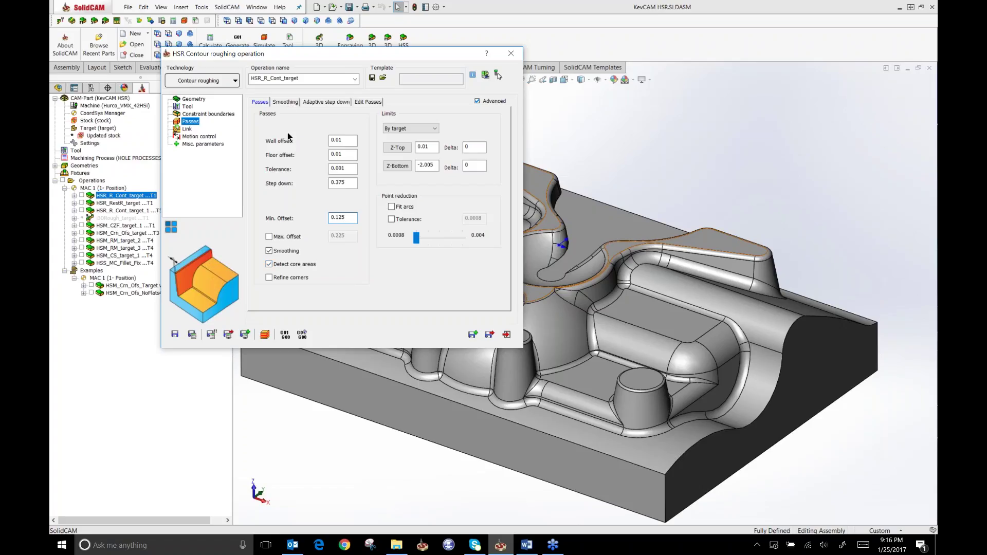
pyautogui.click(286, 102)
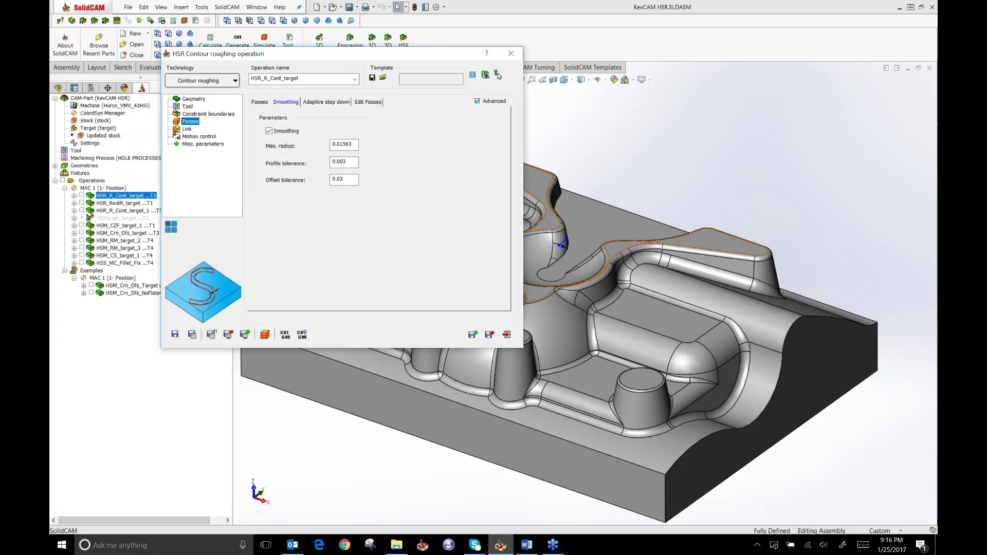
# Step: Show the Adaptive step down settings: adaptation None, Optimize Z level off, last levels to even 2
pyautogui.click(334, 103)
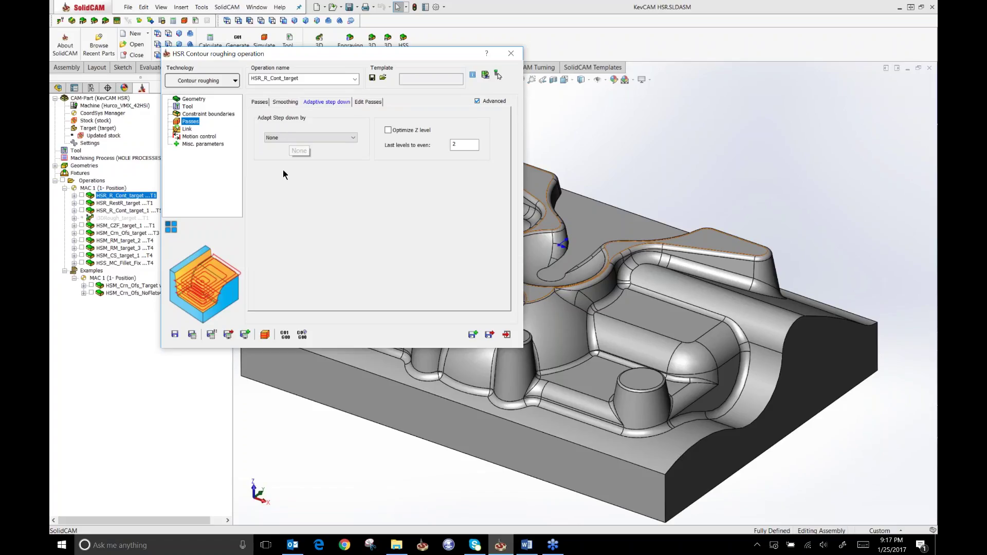
# Step: Show the Link page's General options: Bi-directional, Link by area, clearance level 0.25
pyautogui.click(182, 131)
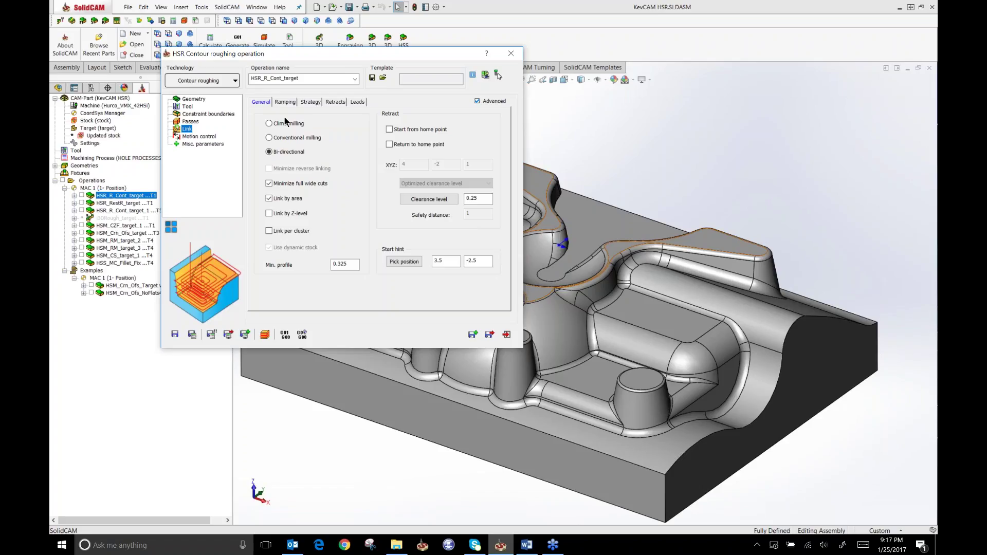
pyautogui.moveTo(283, 130)
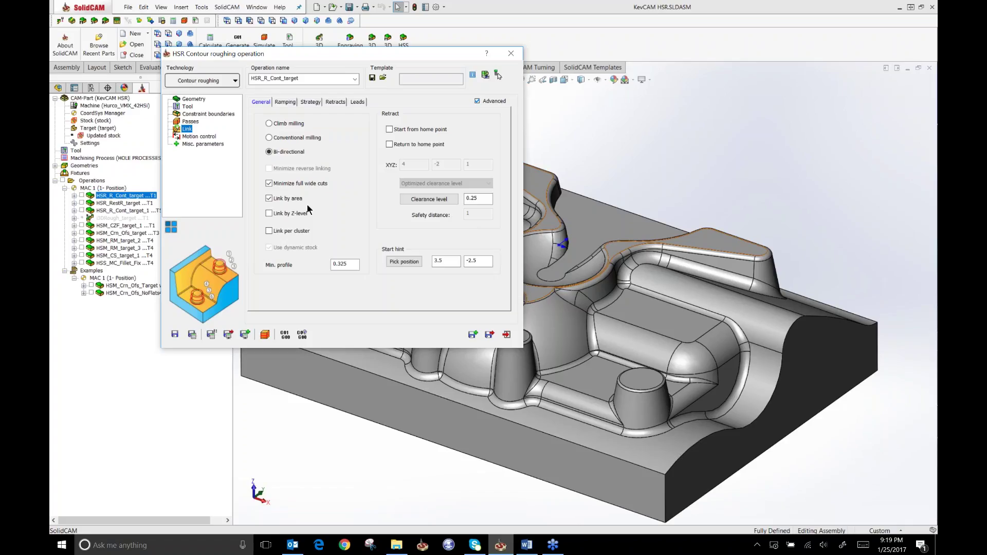
# Step: Review the helix ramping settings and select the 0.11811 ramp height offset value
pyautogui.click(288, 102)
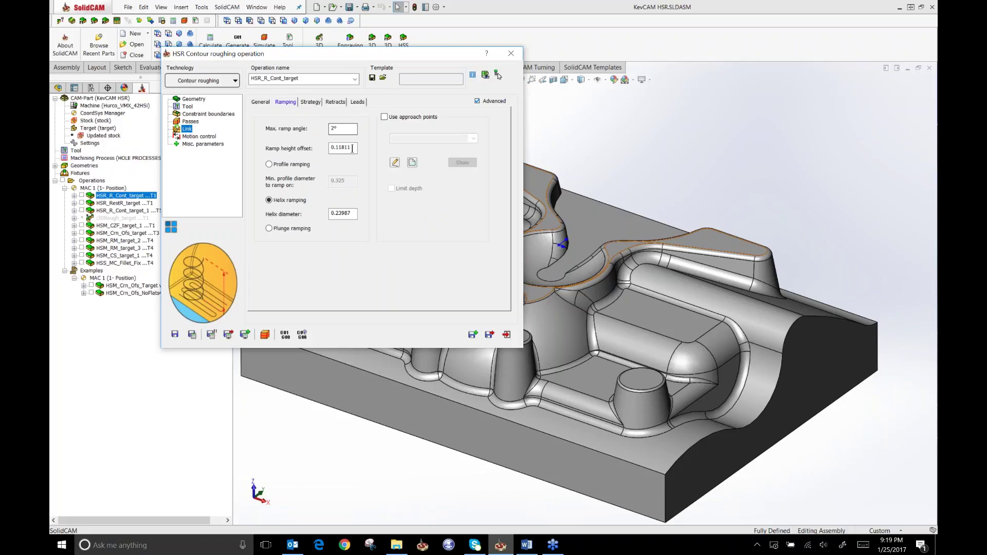
pyautogui.moveTo(352, 148); pyautogui.dragTo(330, 150)
pyautogui.click(308, 102)
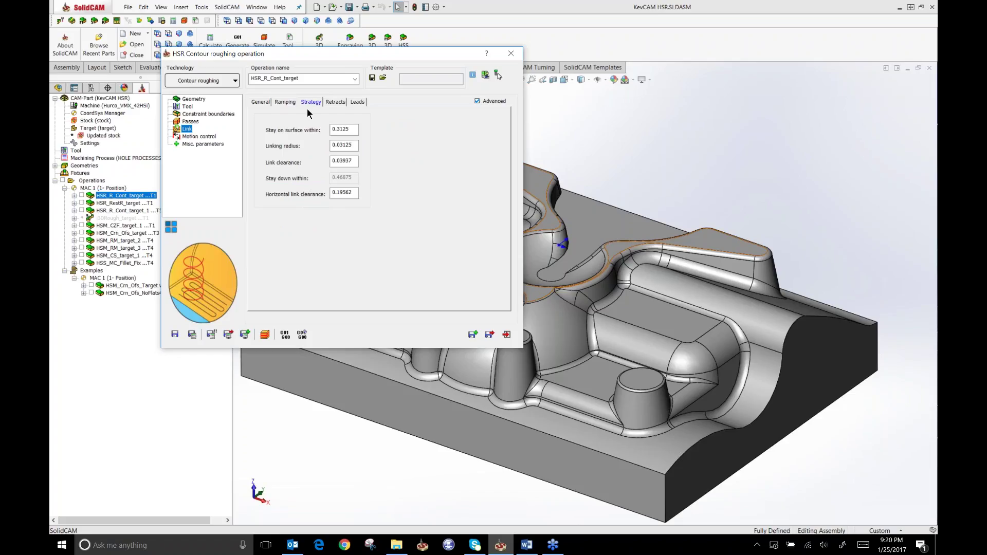
# Step: Inspect the stay on surface within 0.3125 and linking radius 0.03125 values
pyautogui.click(330, 130)
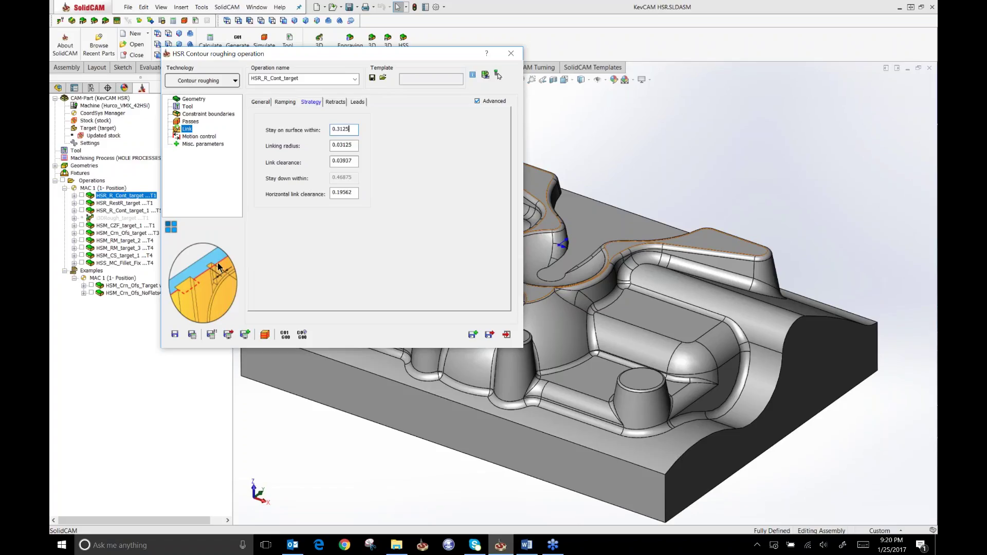
pyautogui.click(352, 146)
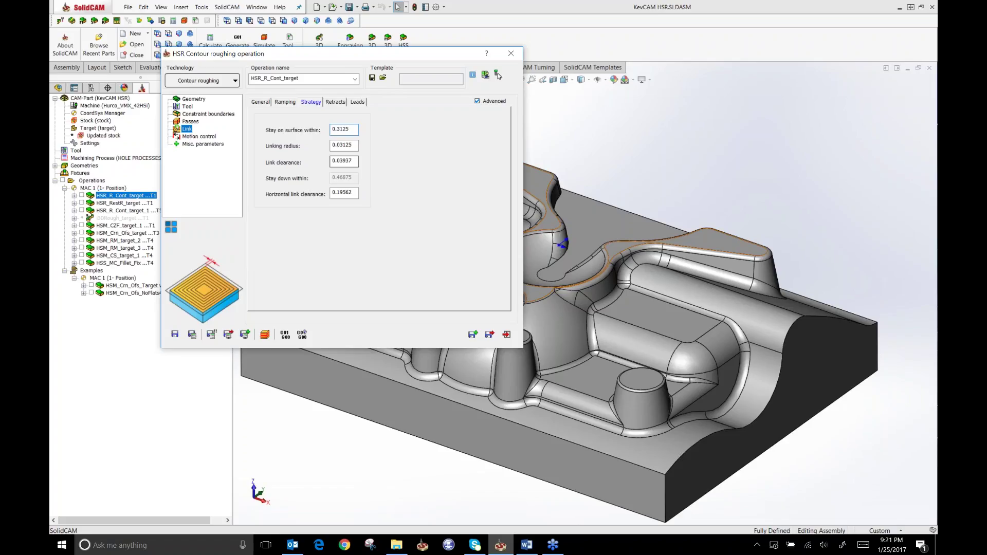
# Step: Review the retracts: shortest route style, clearance values, minimum rapid length and 0.49911 curl radii
pyautogui.click(335, 102)
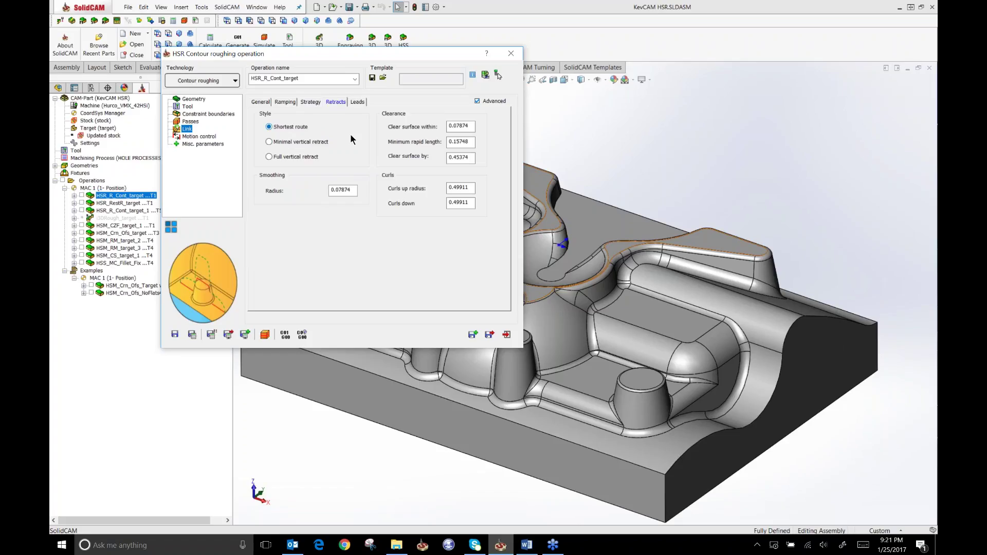
pyautogui.moveTo(446, 121)
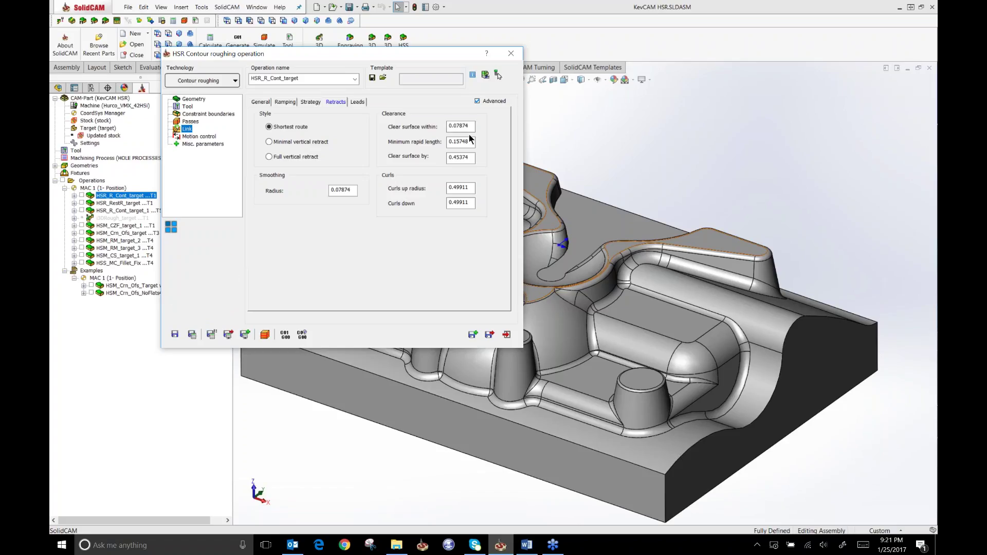
pyautogui.press('Tab')
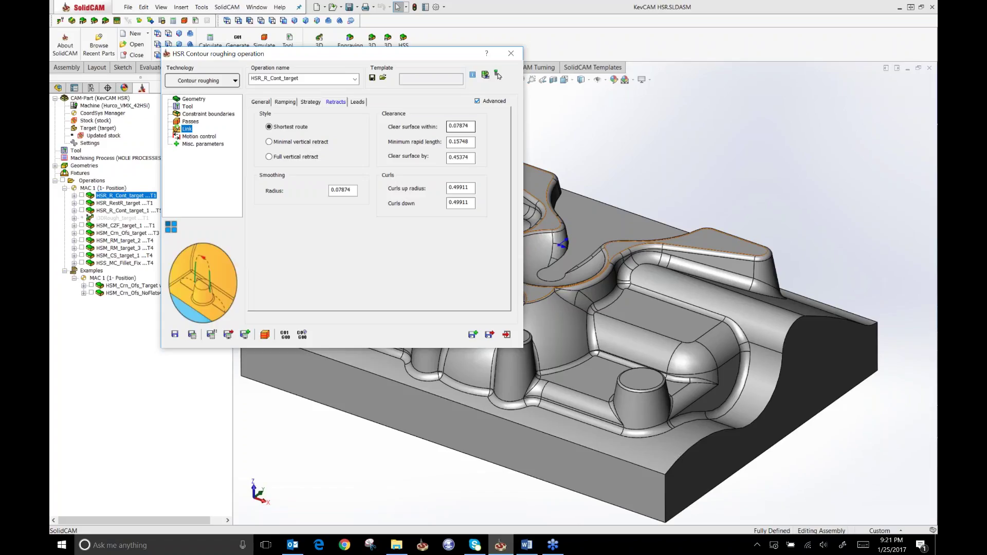
pyautogui.click(469, 141)
pyautogui.click(497, 75)
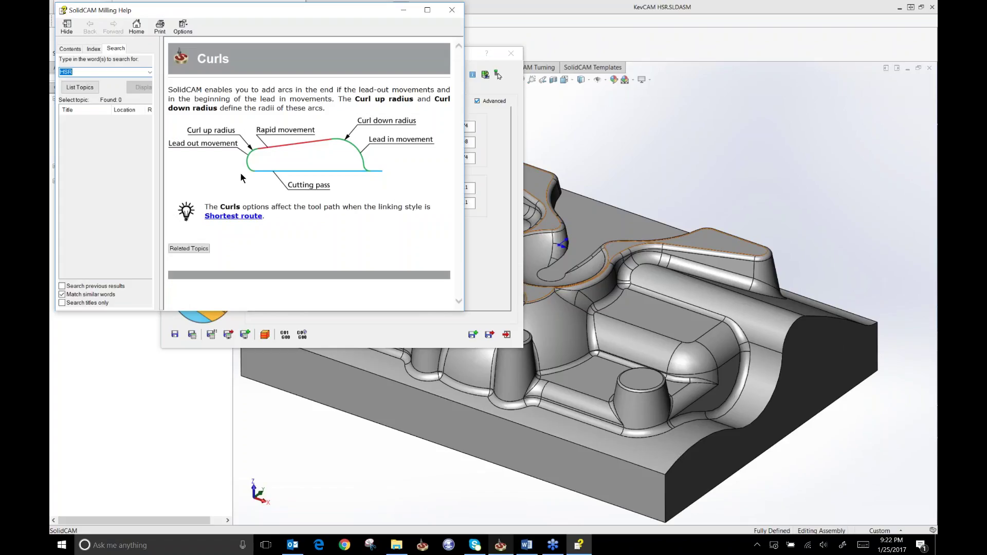
pyautogui.click(453, 11)
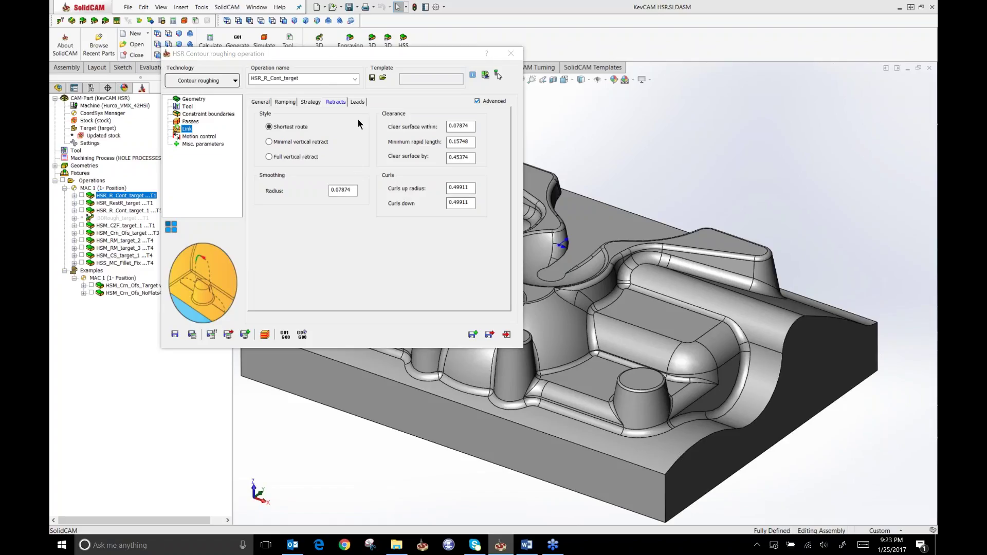
pyautogui.click(357, 102)
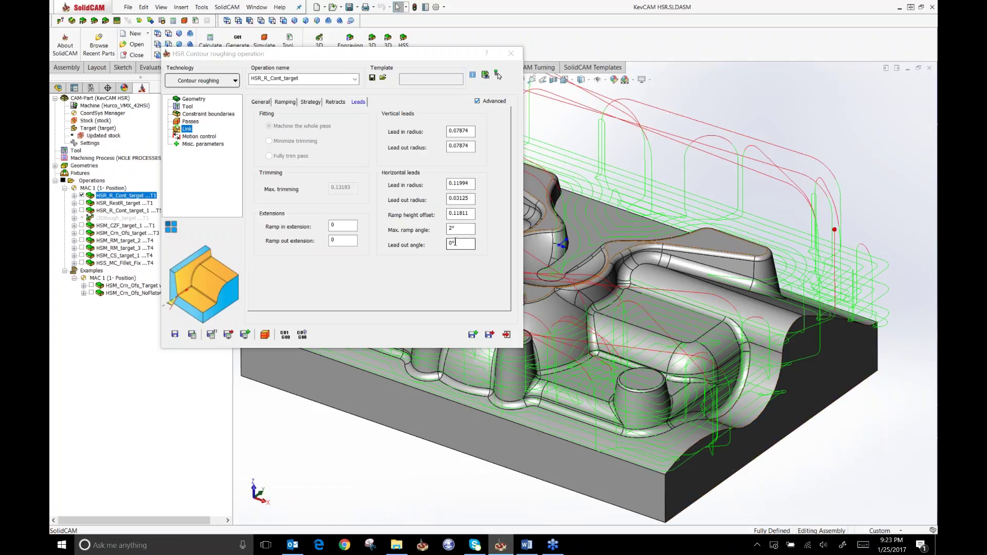
pyautogui.click(455, 131)
pyautogui.rightClick(454, 132)
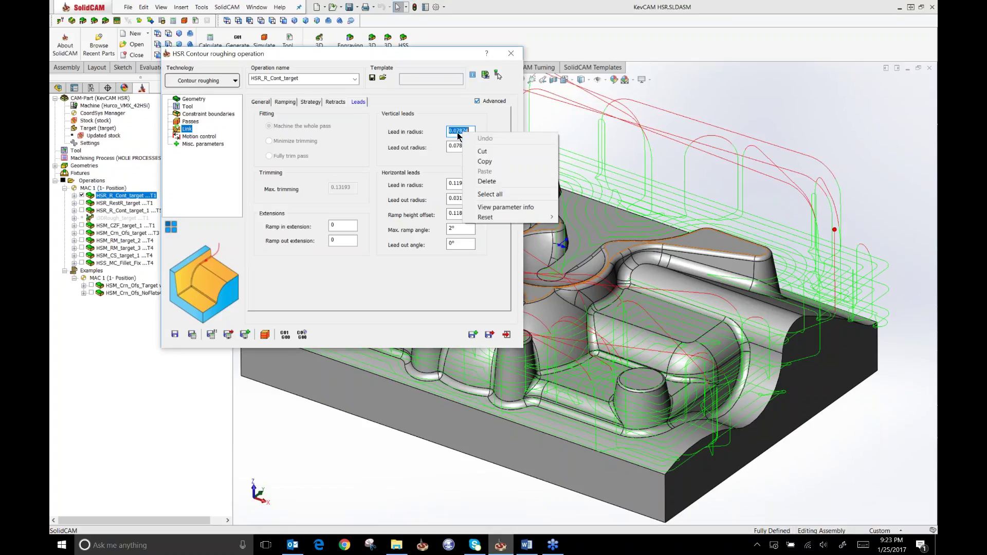
pyautogui.moveTo(491, 216)
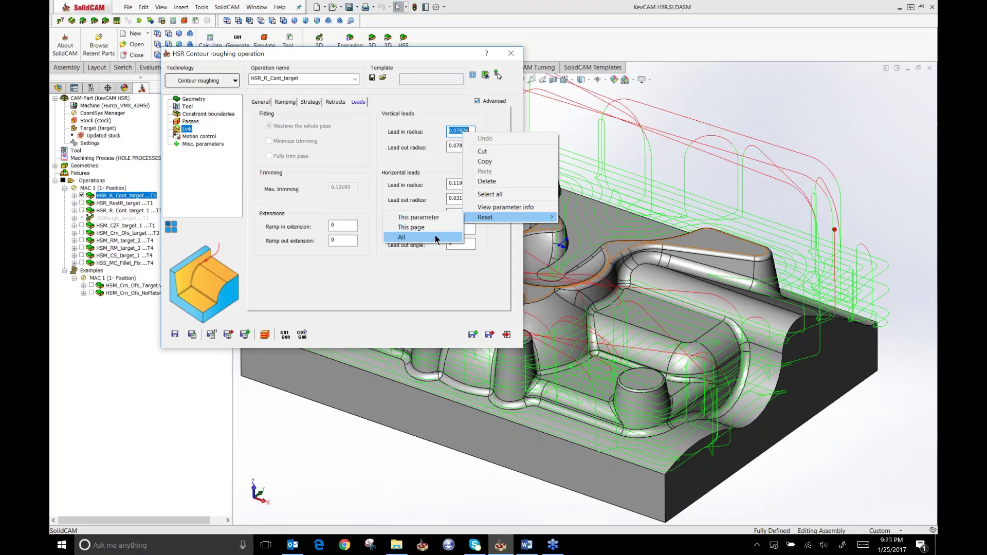
pyautogui.click(474, 272)
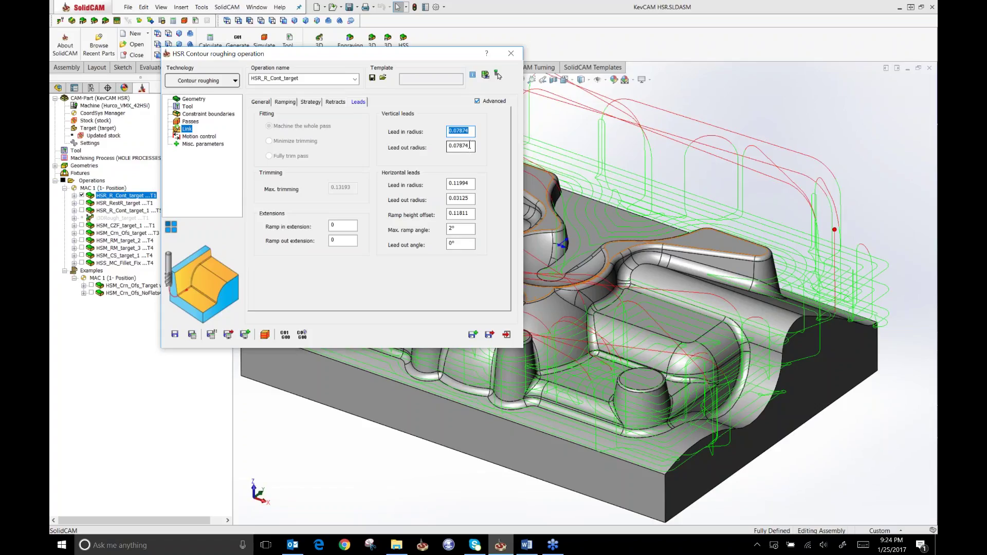
pyautogui.click(448, 131)
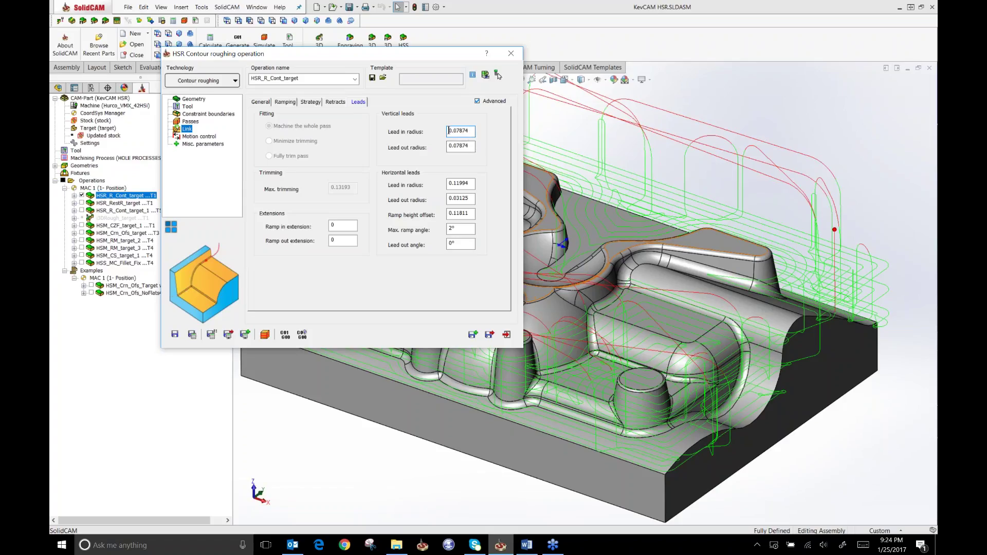
pyautogui.doubleClick(448, 132)
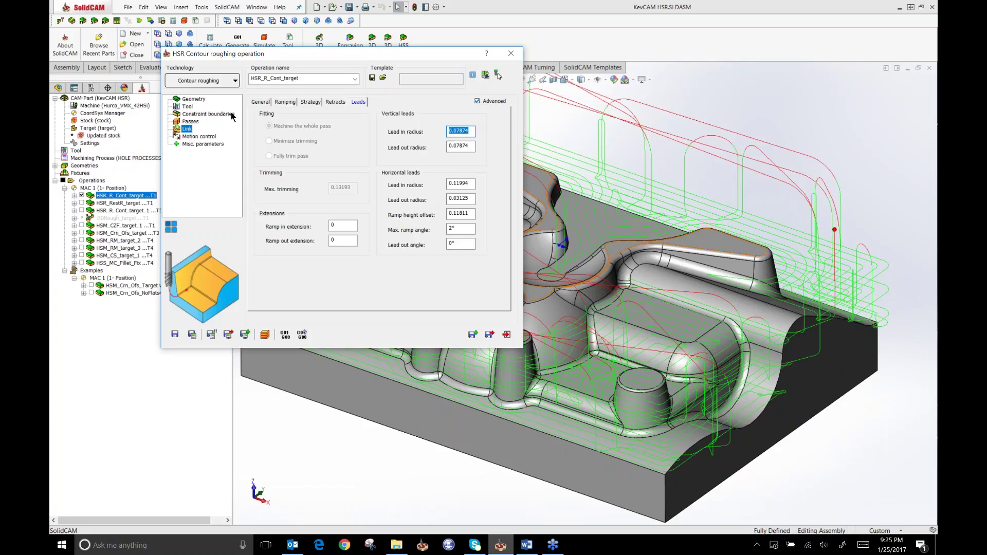
# Step: Look over Motion control, then show Misc. parameters (bStopM00 No, iSurfFinQual 0)
pyautogui.click(210, 137)
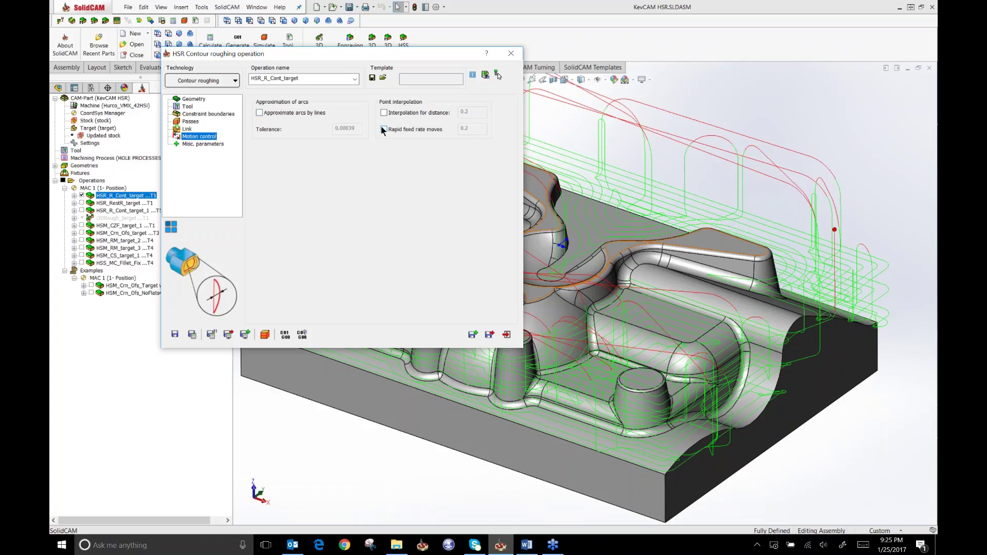
pyautogui.click(203, 144)
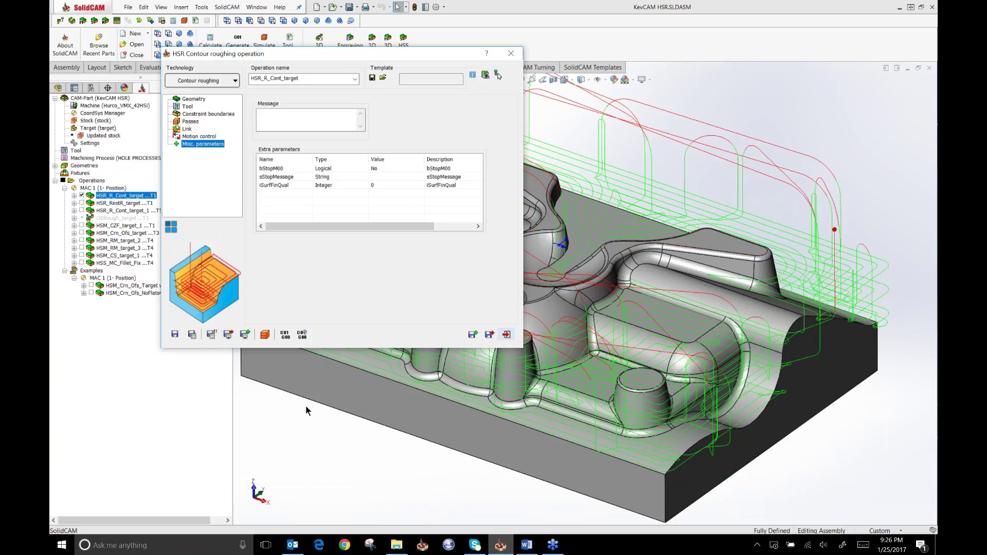
# Step: Exit the unsaved operation, keep the AUTO_target_Box_Home_1 geometry, and orbit the mold part
pyautogui.press('Escape')
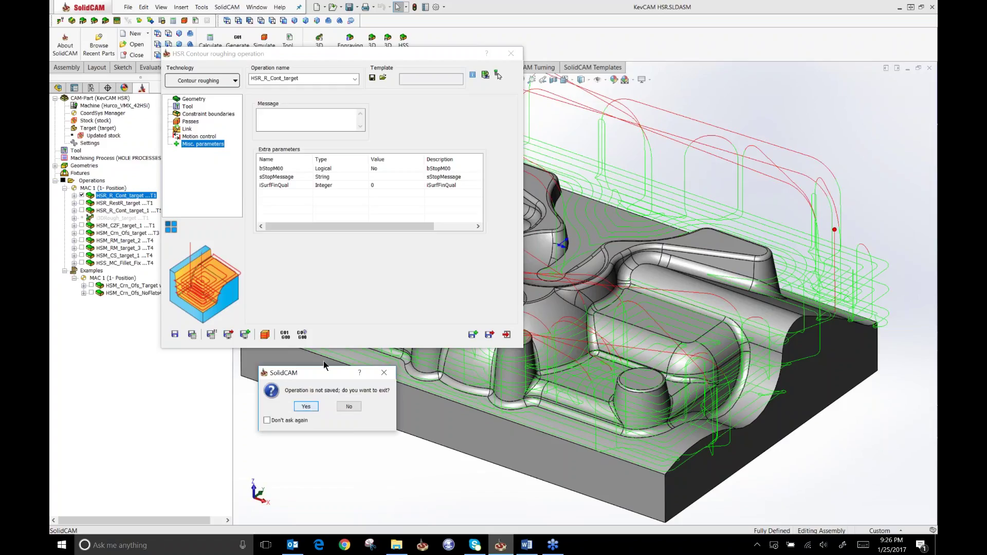
pyautogui.click(313, 406)
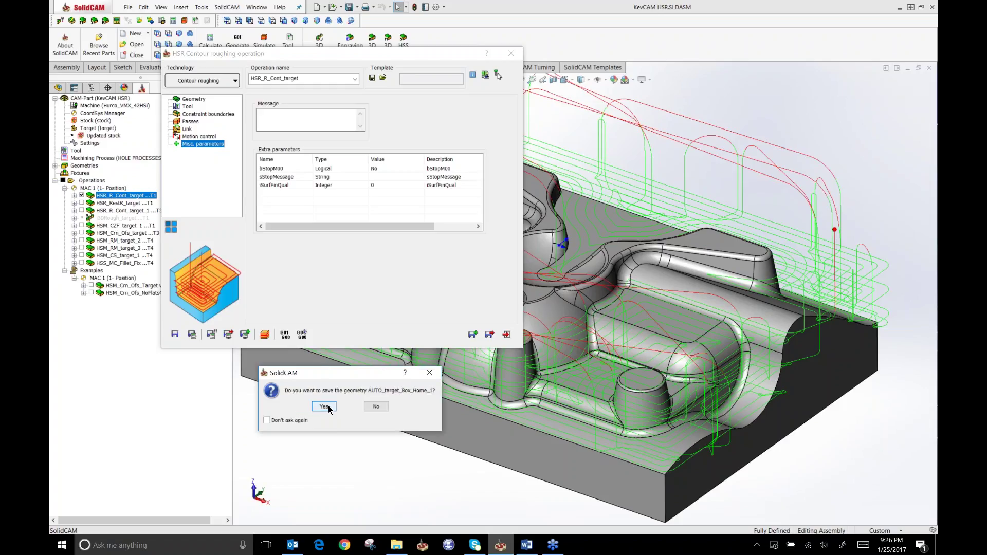
pyautogui.click(324, 407)
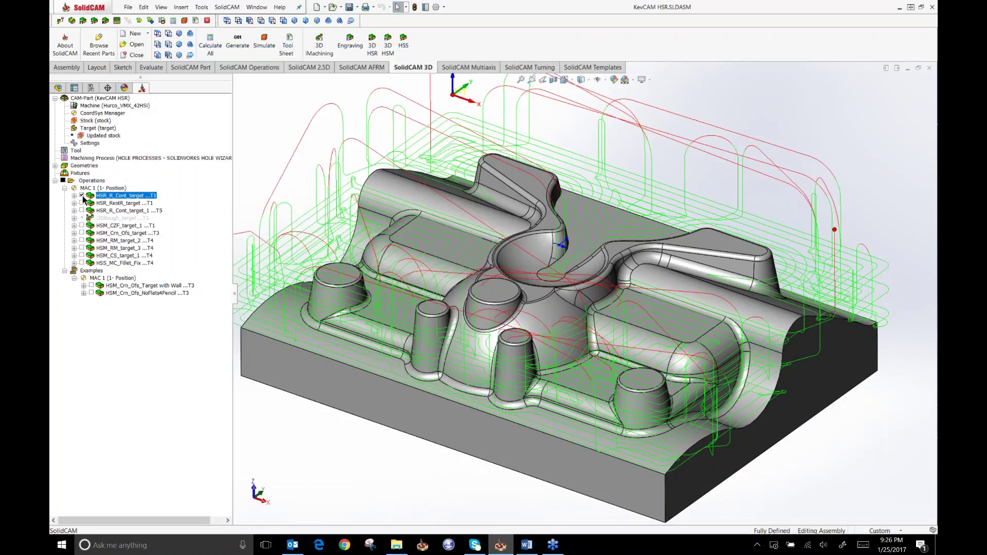
pyautogui.moveTo(638, 364); pyautogui.dragTo(846, 282, button='middle')
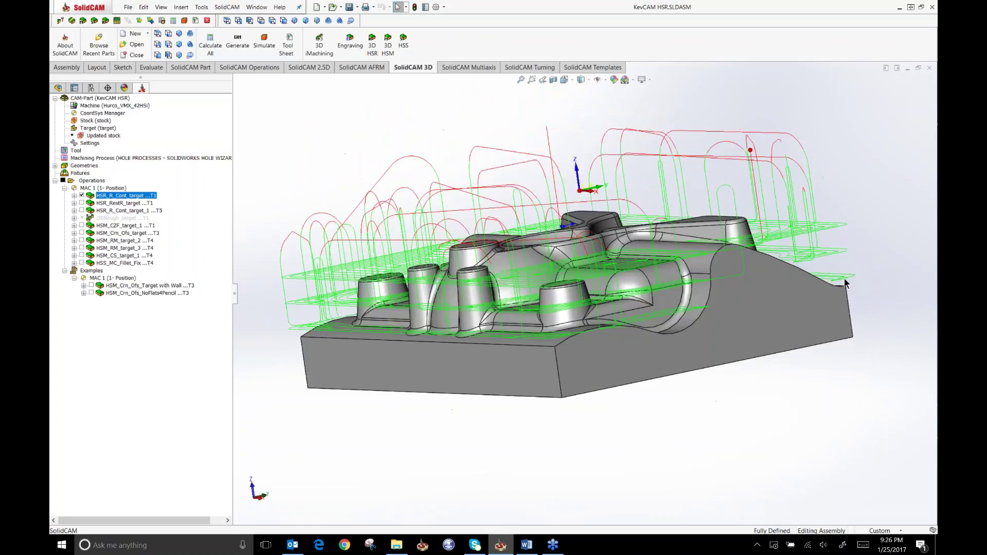
pyautogui.moveTo(761, 249); pyautogui.dragTo(709, 216, button='middle')
# Step: Launch a SolidVerify simulation of HSR_R_Cont_target and move its data and control panels higher
pyautogui.rightClick(96, 195)
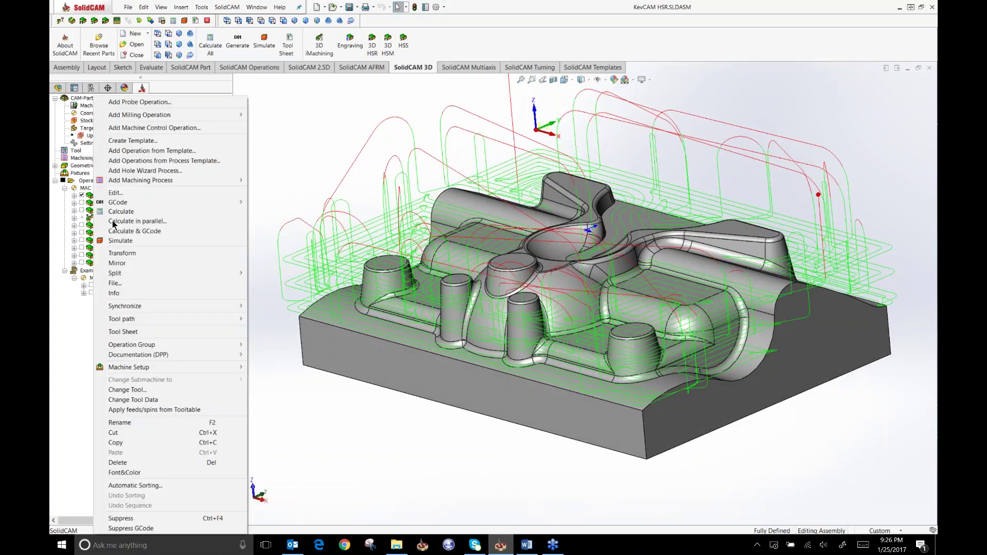
pyautogui.click(120, 241)
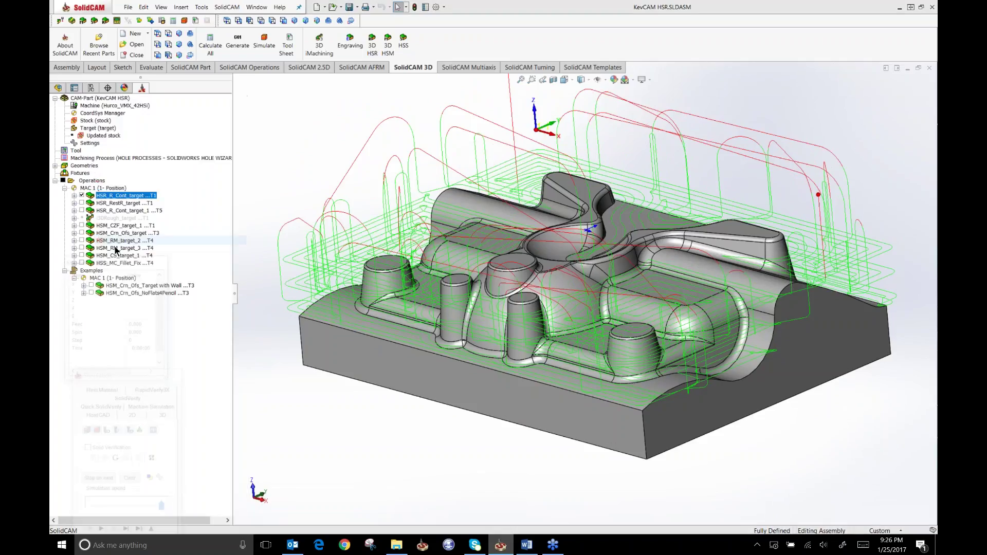
pyautogui.click(127, 397)
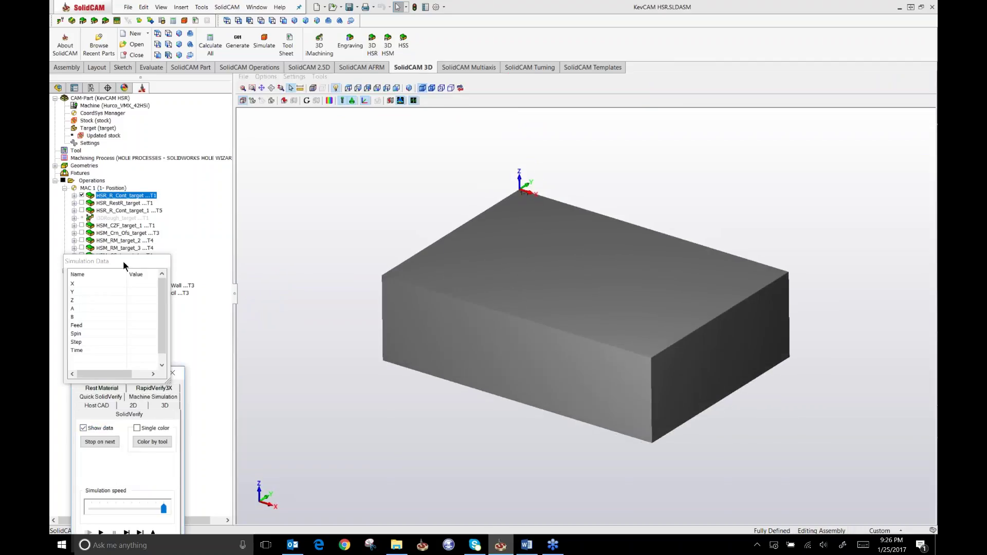
pyautogui.moveTo(124, 265); pyautogui.dragTo(133, 202)
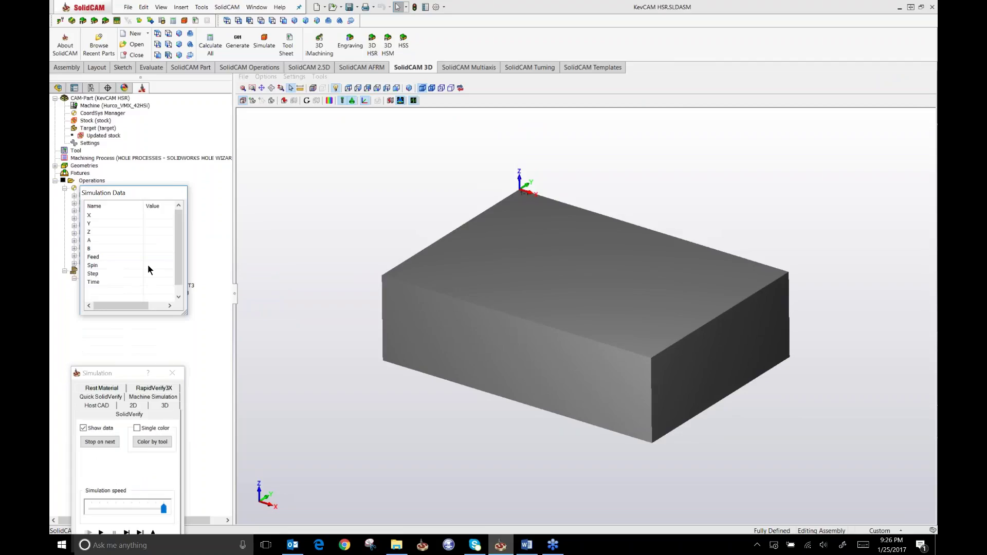
pyautogui.moveTo(117, 373); pyautogui.dragTo(119, 333)
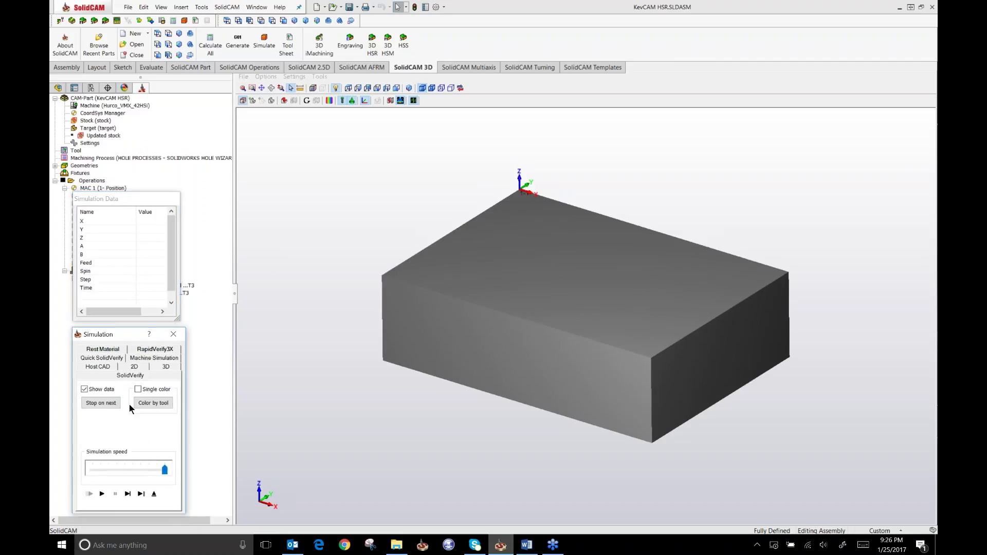
# Step: Play the contour roughing simulation, slowing the speed right down and then raising it again
pyautogui.click(102, 493)
pyautogui.moveTo(165, 468); pyautogui.dragTo(116, 473)
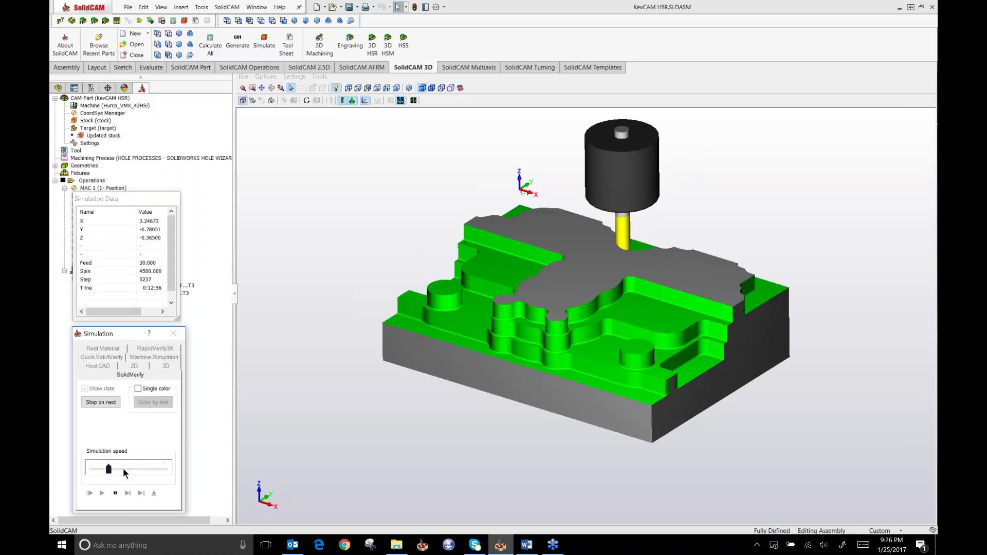
pyautogui.click(124, 470)
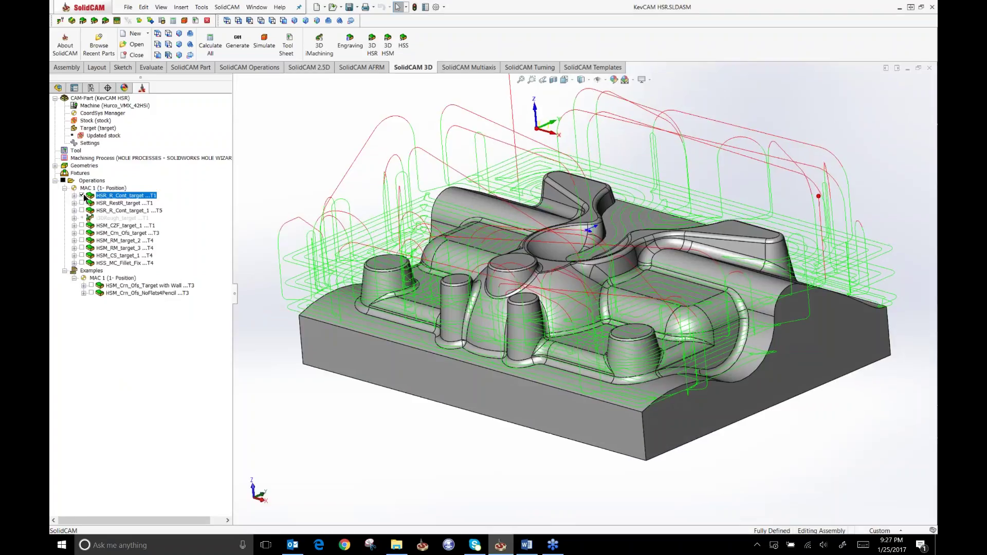
# Step: Hide the HSR_R_Cont_target toolpaths, reopen and cancel its dialog, then select HSR_RestR_target
pyautogui.click(82, 196)
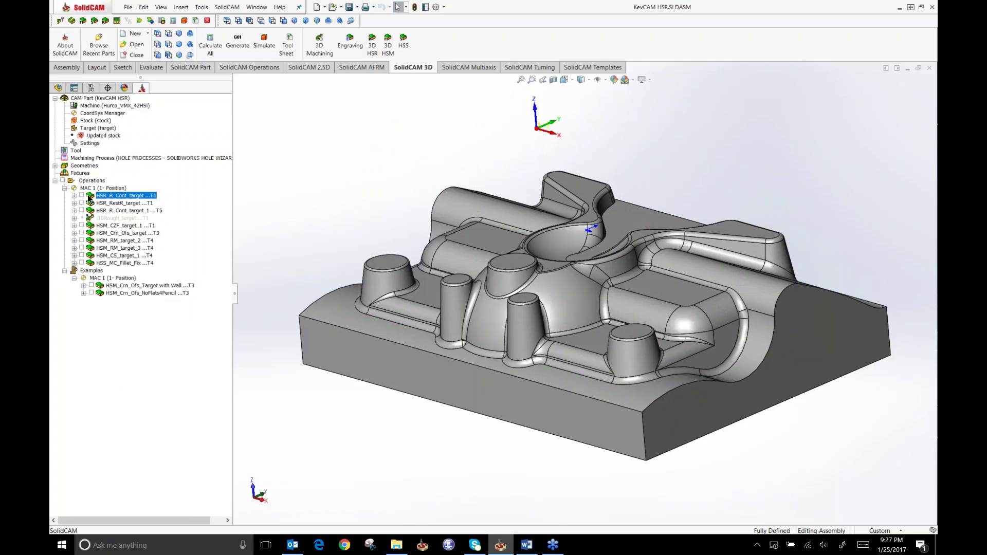
pyautogui.doubleClick(89, 197)
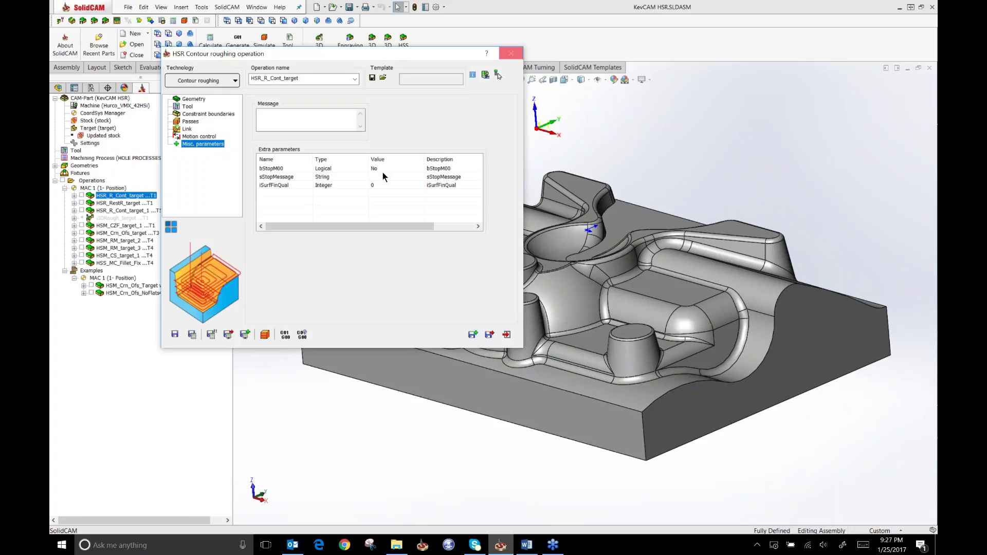
pyautogui.press('Escape')
pyautogui.click(100, 204)
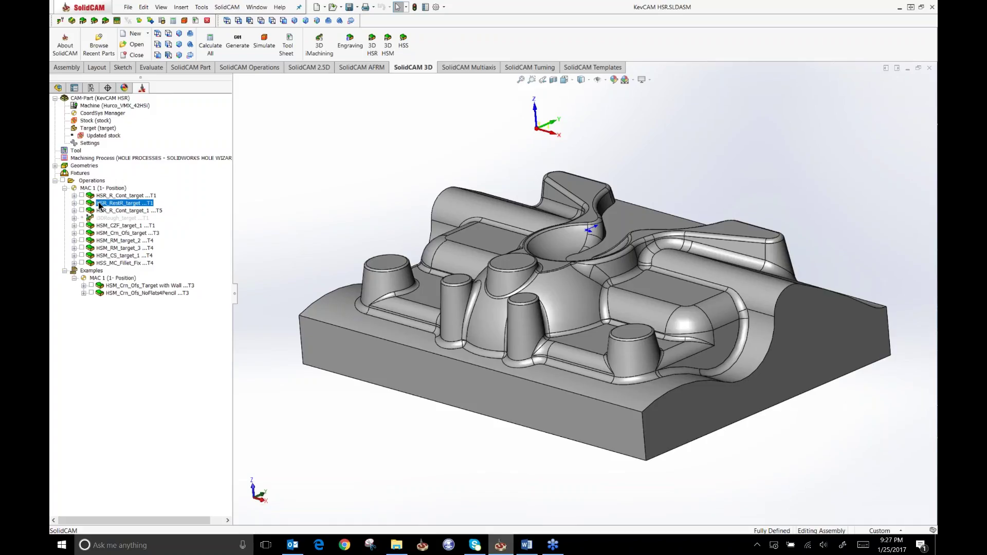
# Step: Open HSR_RestR_target with Rest roughing technology, review its Geometry, then view the 5/16 bull-nose tool
pyautogui.doubleClick(100, 204)
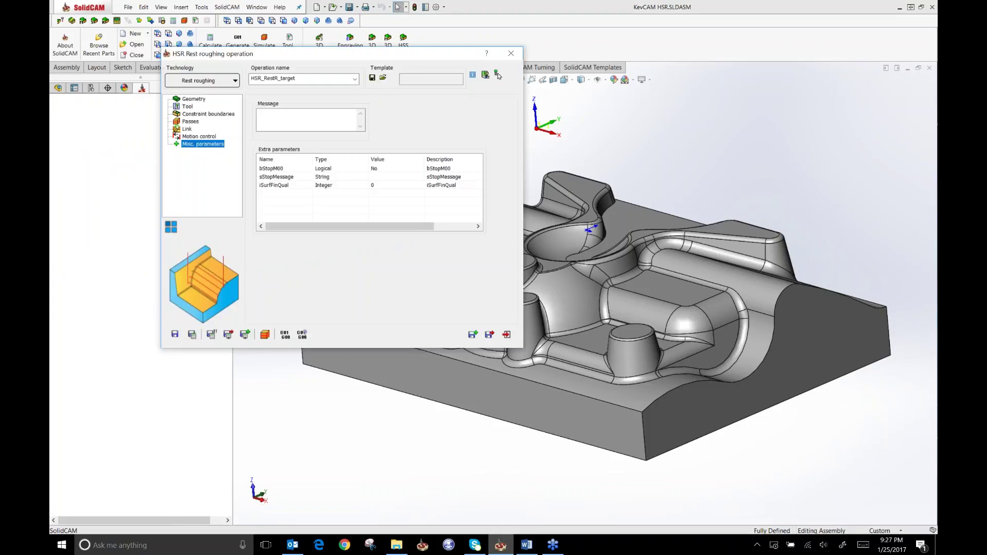
pyautogui.click(236, 81)
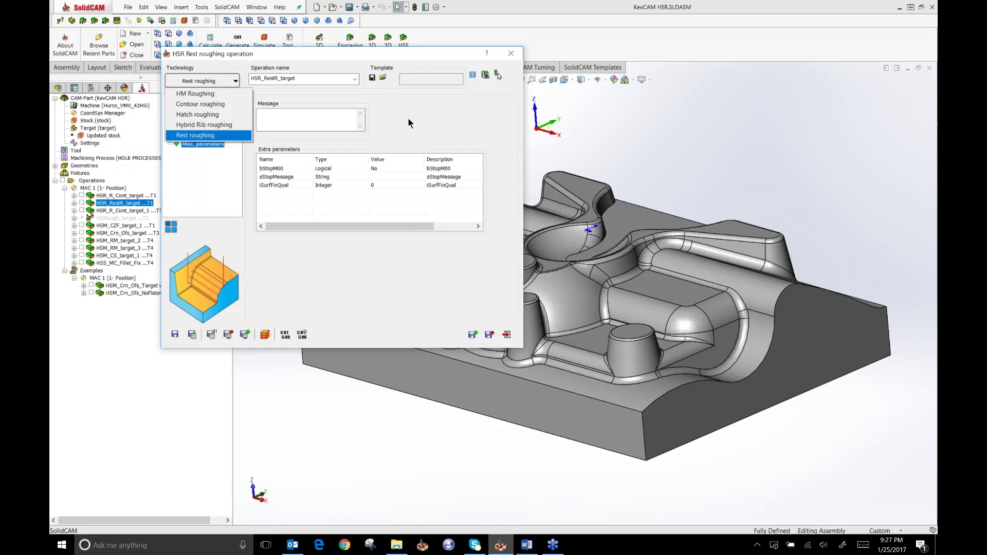
pyautogui.click(269, 132)
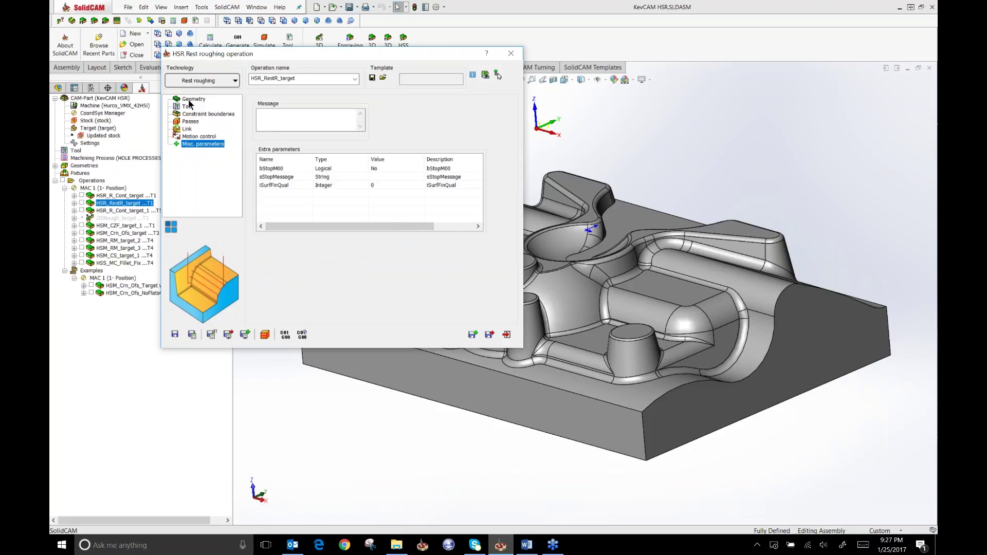
pyautogui.click(192, 100)
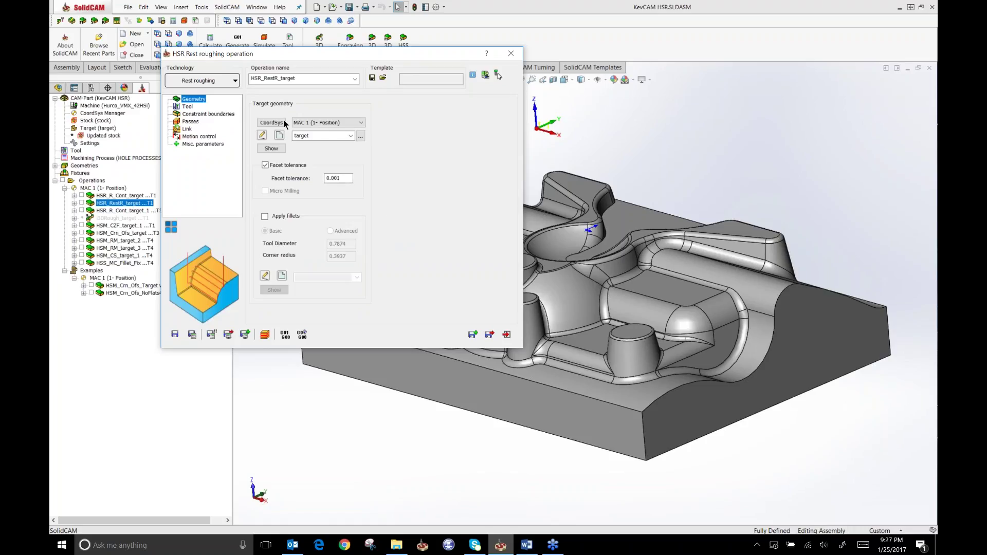
pyautogui.press('Down')
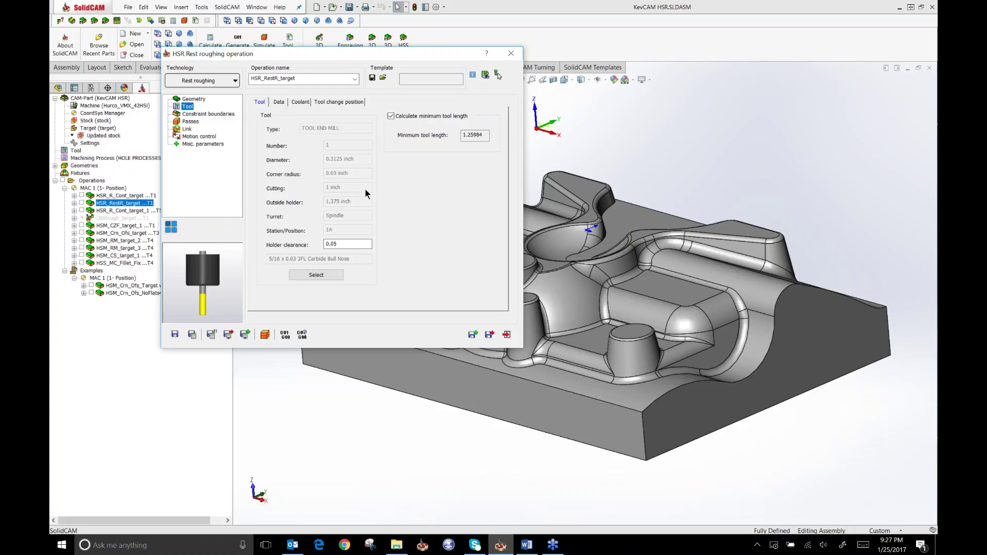
# Step: Review the constraint boundaries, then check Wall offset and the 0.03 Step down on Passes
pyautogui.click(201, 115)
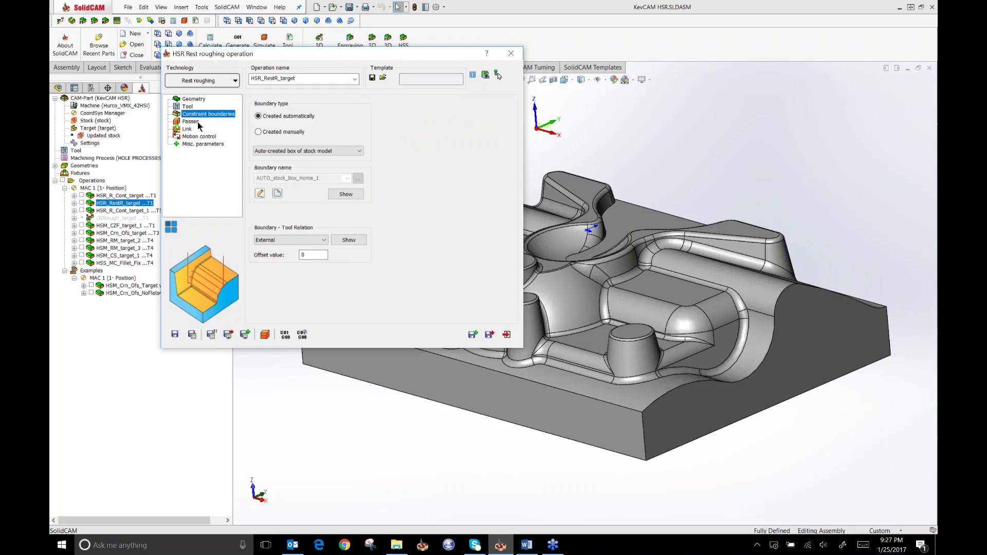
pyautogui.click(194, 122)
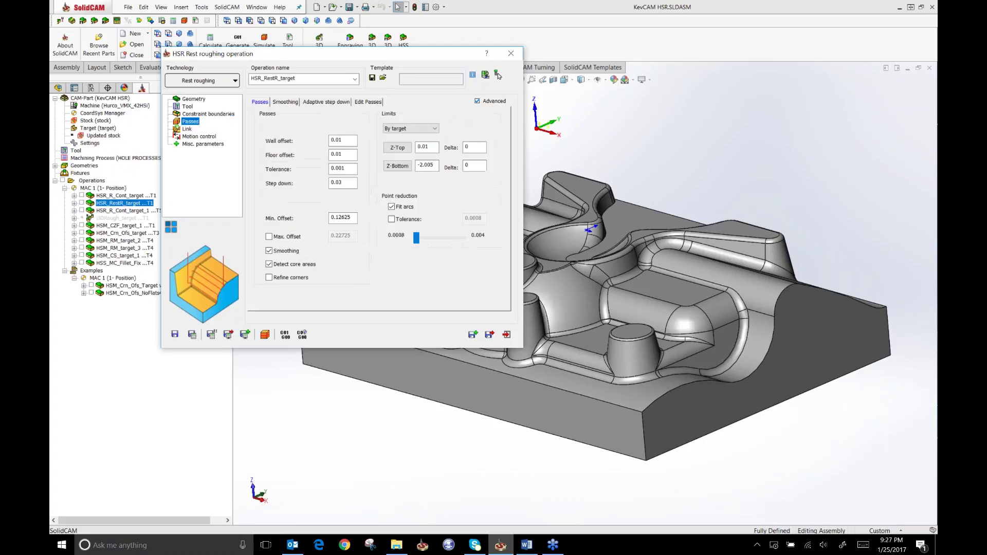
pyautogui.click(350, 139)
pyautogui.click(349, 183)
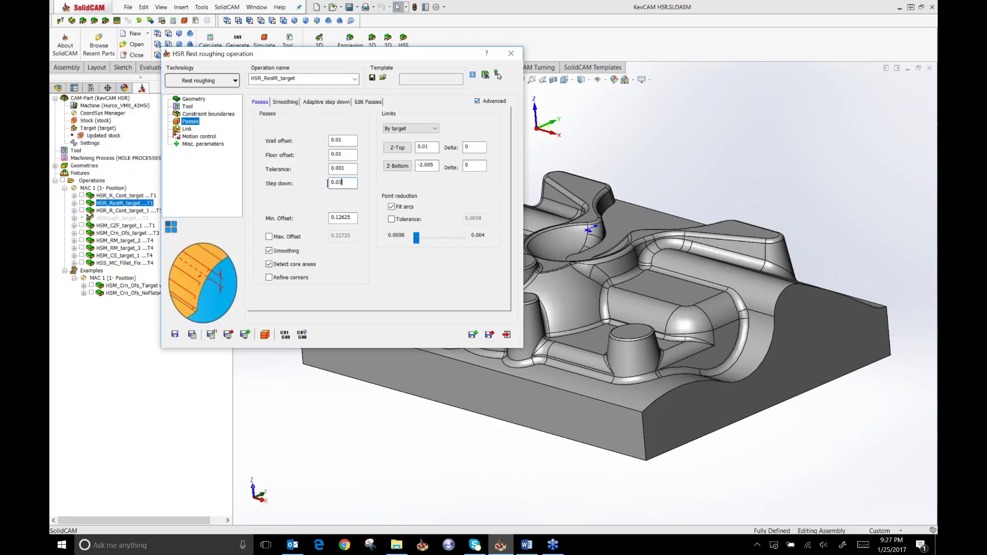
pyautogui.doubleClick(329, 183)
# Step: Look over the Link settings, then show the Passes stock definition with -0.012 overthickness
pyautogui.click(186, 129)
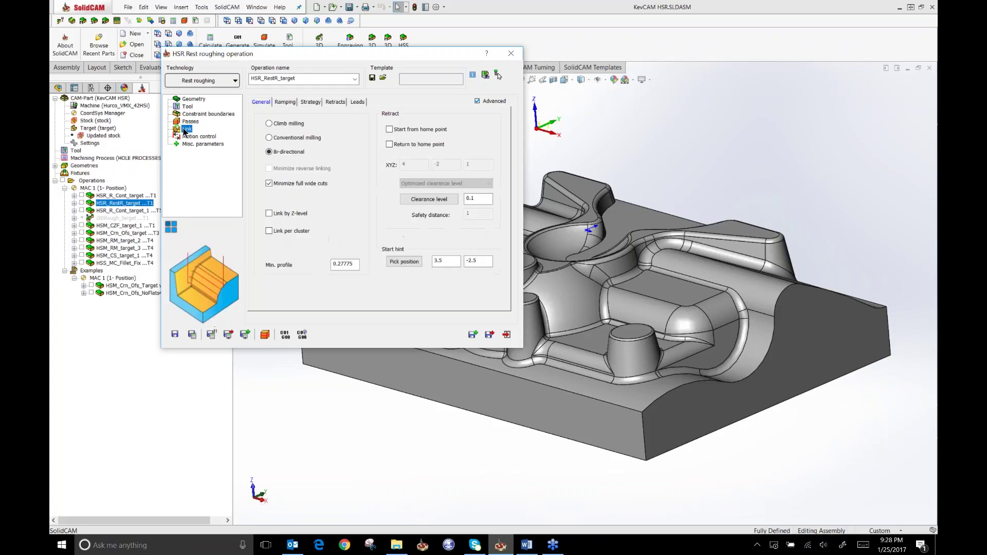
pyautogui.click(508, 55)
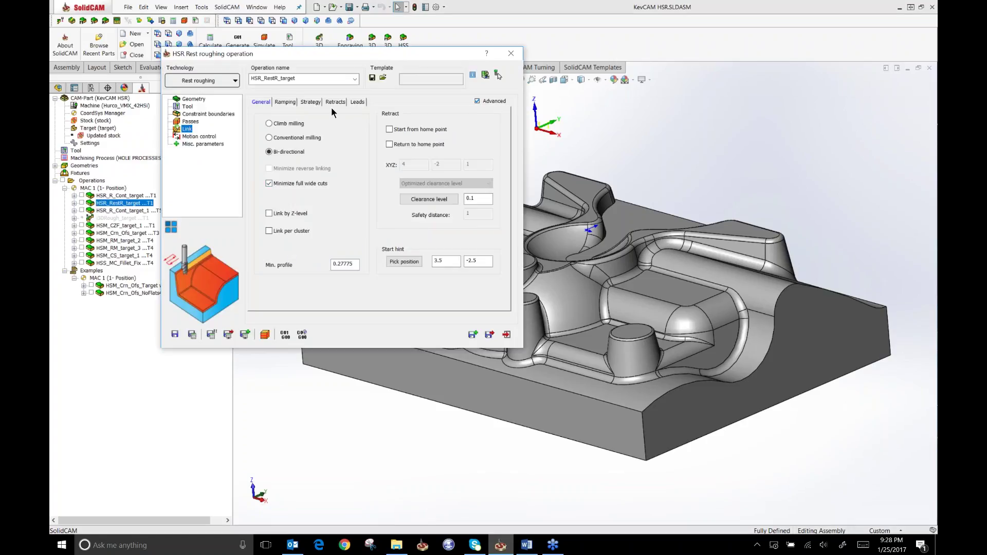
pyautogui.press('Up')
pyautogui.click(367, 100)
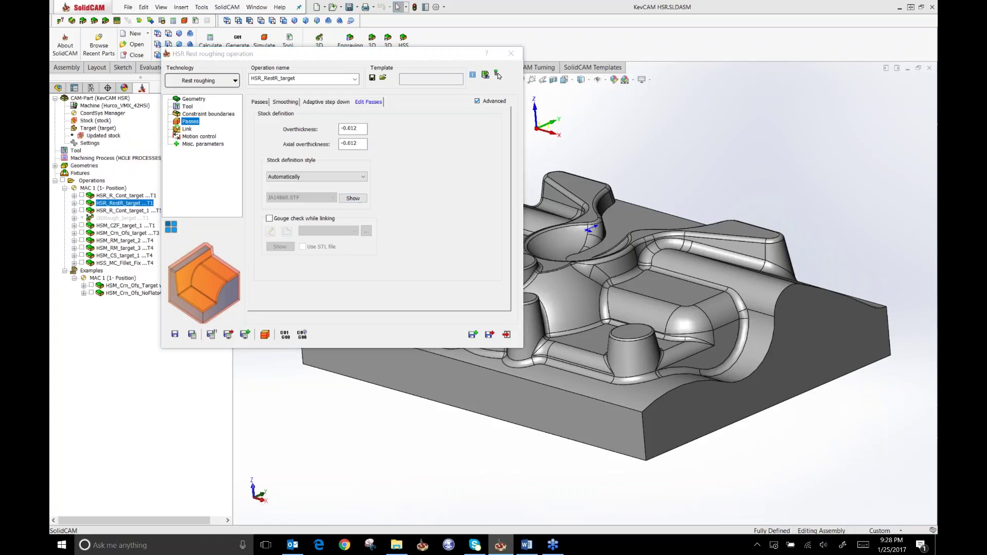
pyautogui.click(497, 75)
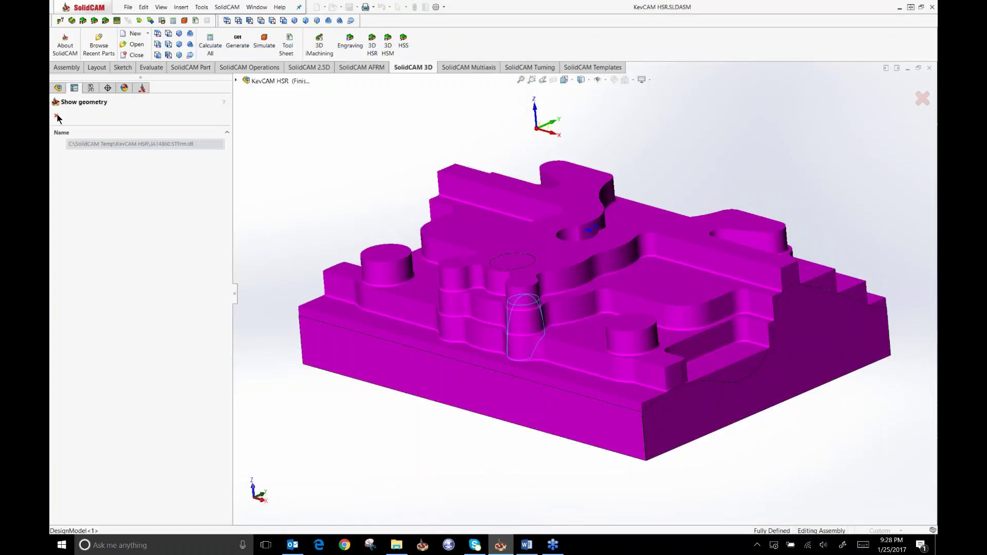
pyautogui.click(57, 116)
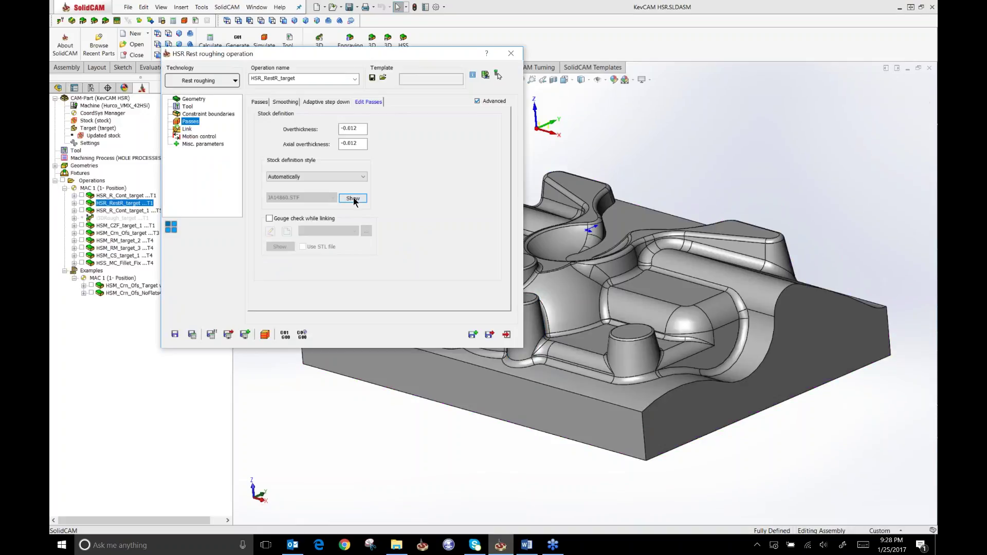
pyautogui.click(353, 198)
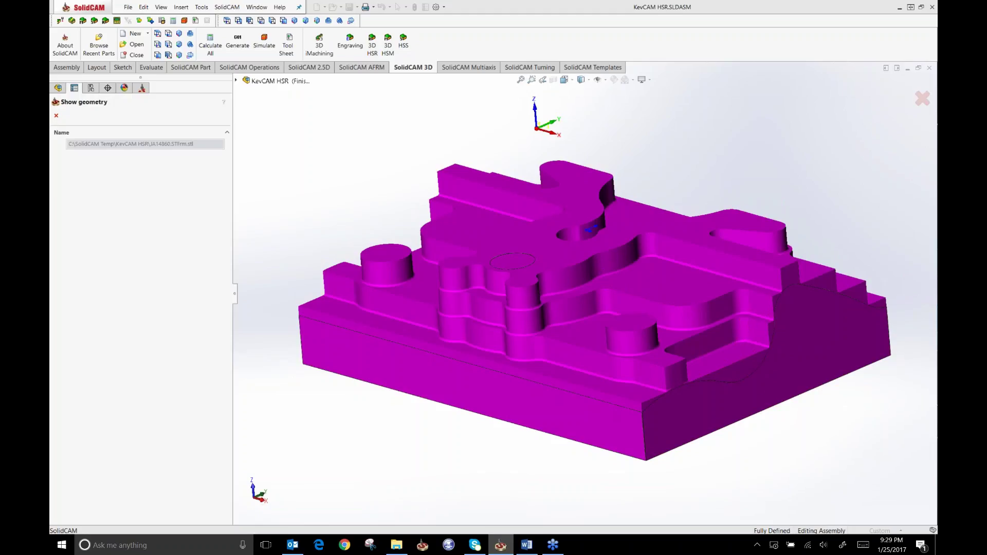
pyautogui.press('Escape')
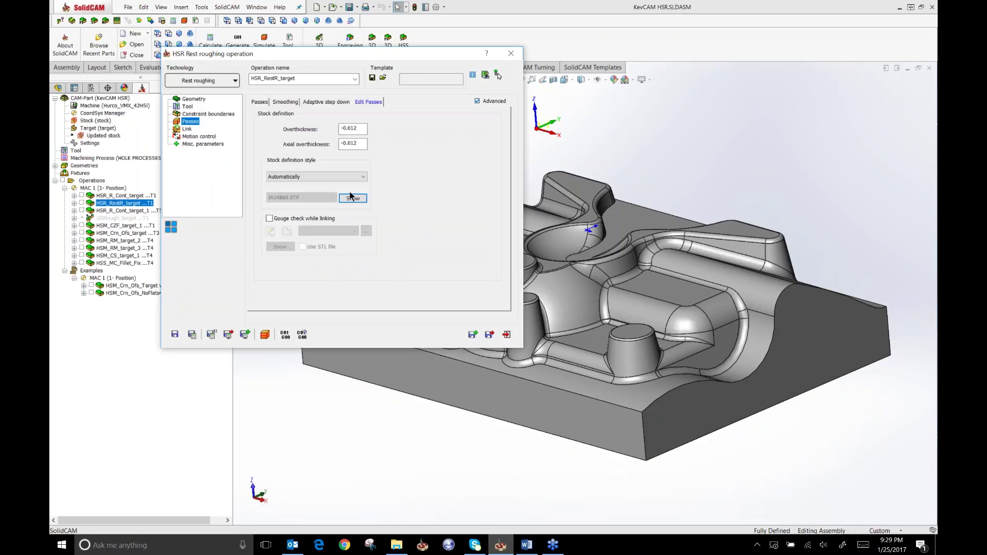
# Step: Save and recalculate HSR_RestR_target, then review its tool settings and the 3-D toolpath view
pyautogui.click(191, 335)
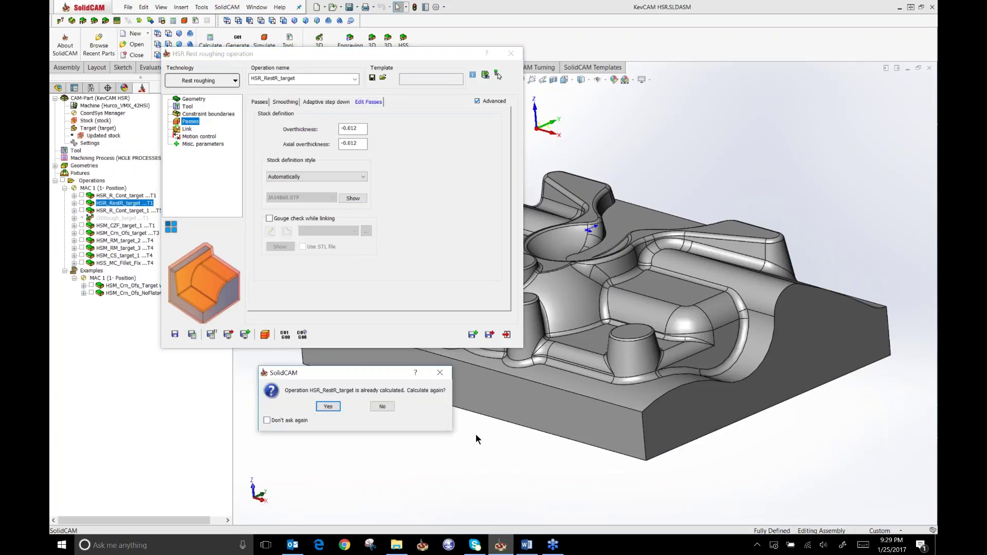
pyautogui.click(327, 406)
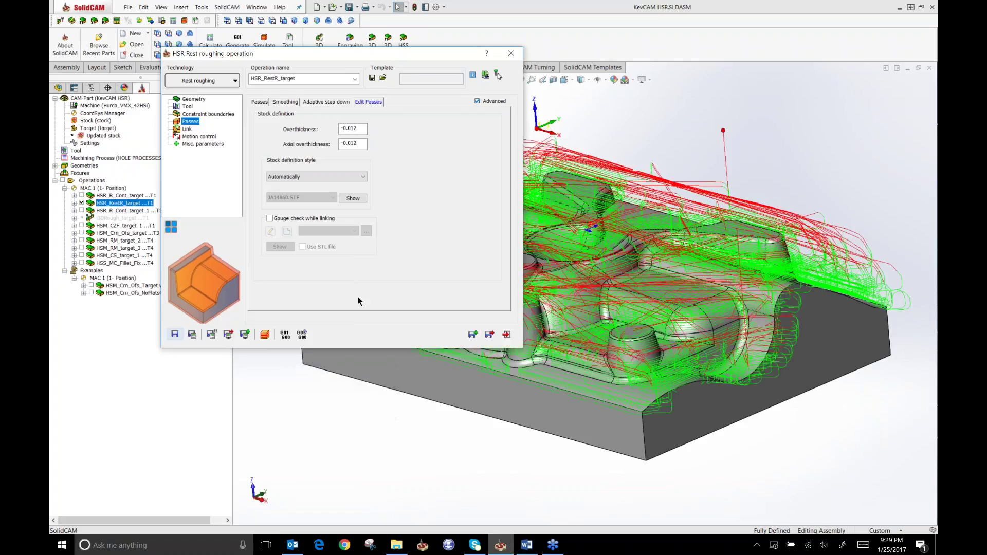
pyautogui.click(188, 107)
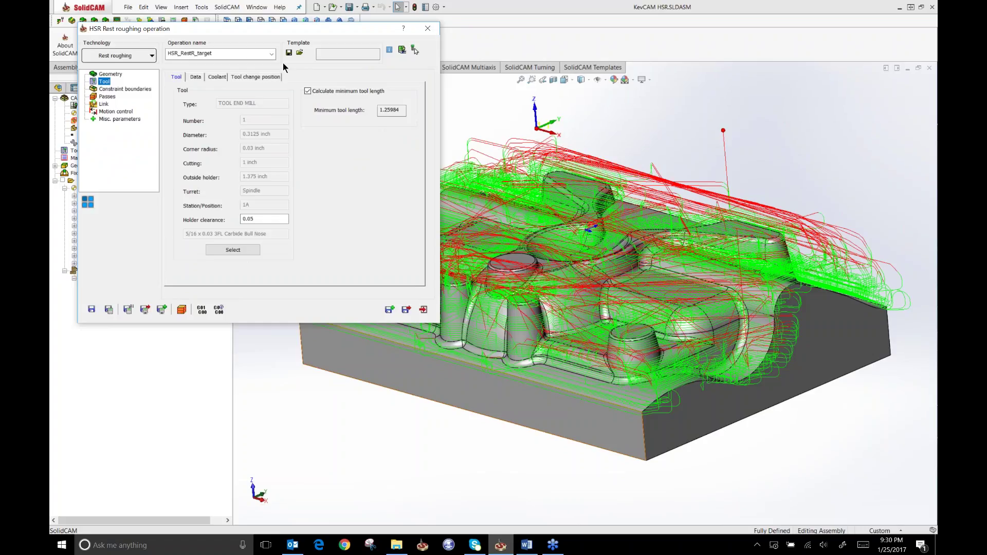
pyautogui.click(795, 148)
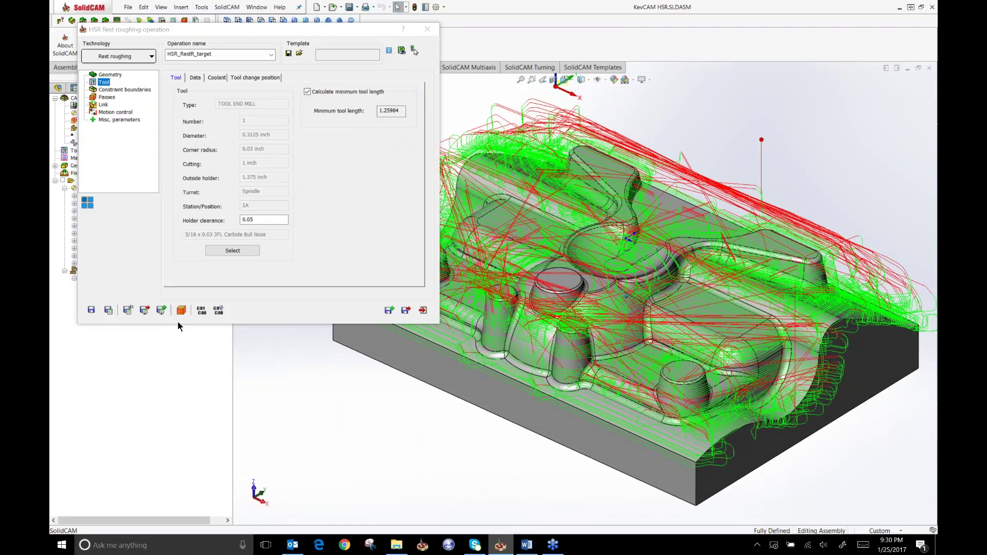
# Step: Run a faster SolidVerify simulation of the rest roughing toolpath, showing newly cut areas in green
pyautogui.click(182, 311)
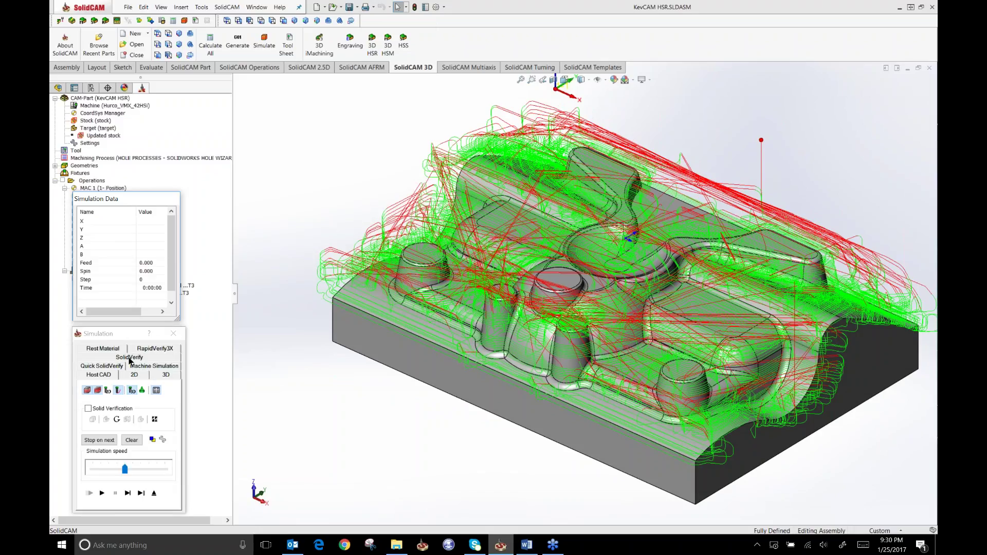
pyautogui.click(129, 358)
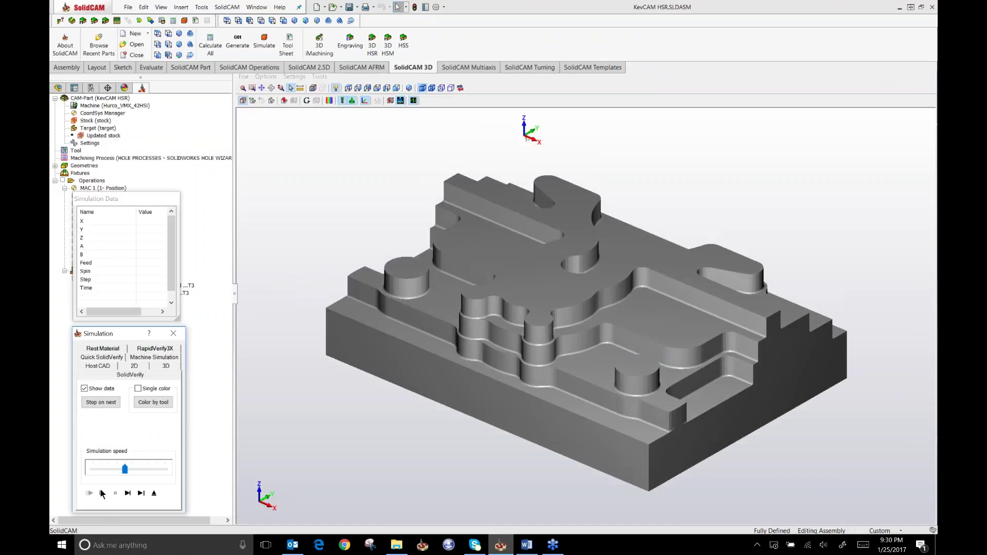
pyautogui.click(102, 494)
pyautogui.moveTo(124, 470); pyautogui.dragTo(149, 469)
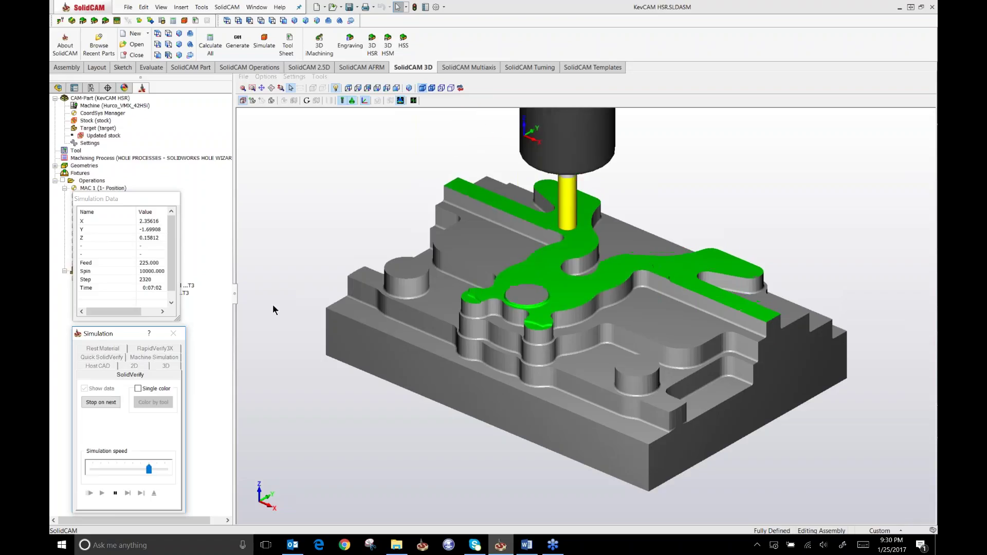
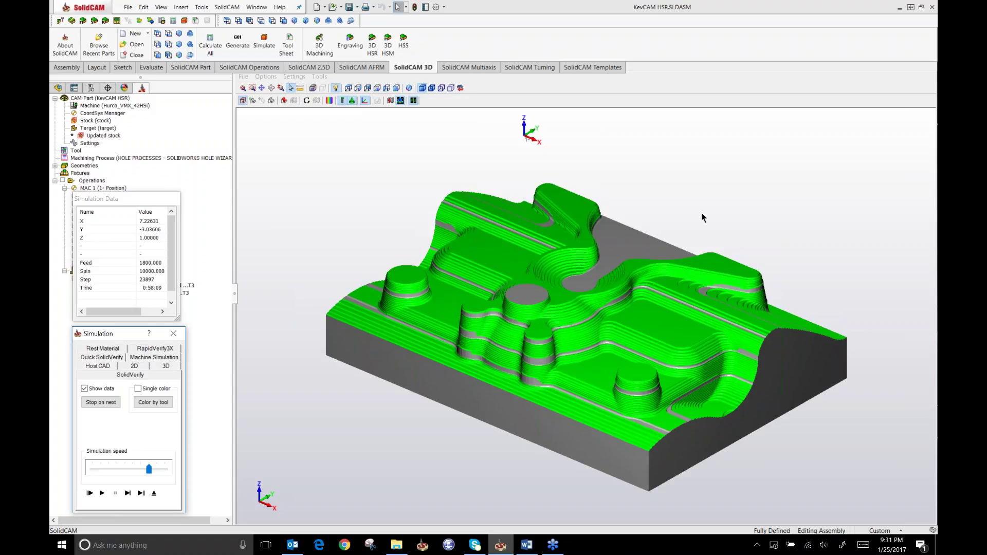
# Step: Rotate the simulated roughed part step by step to inspect it from several sides
pyautogui.click(763, 233)
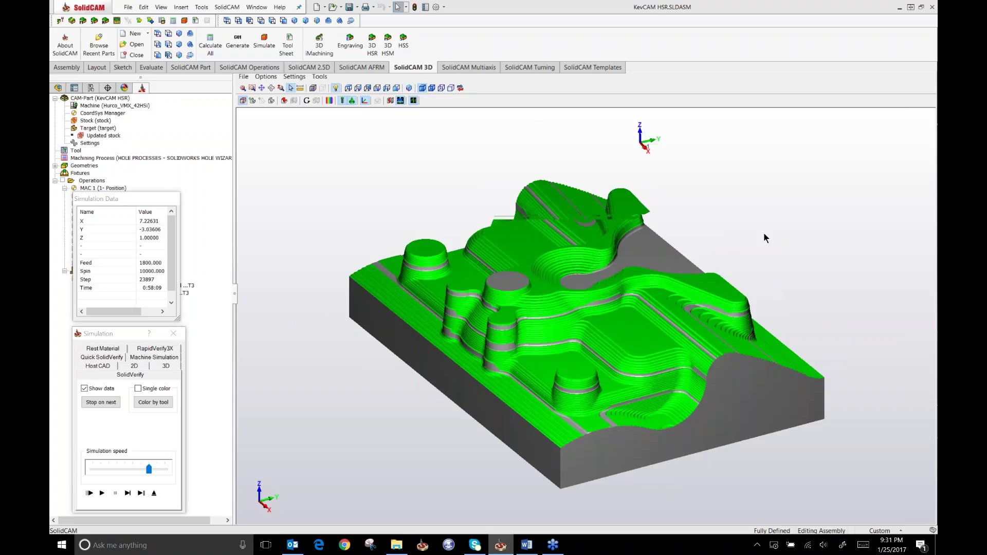
pyautogui.press('Left')
pyautogui.press('Left')
pyautogui.press('Left')
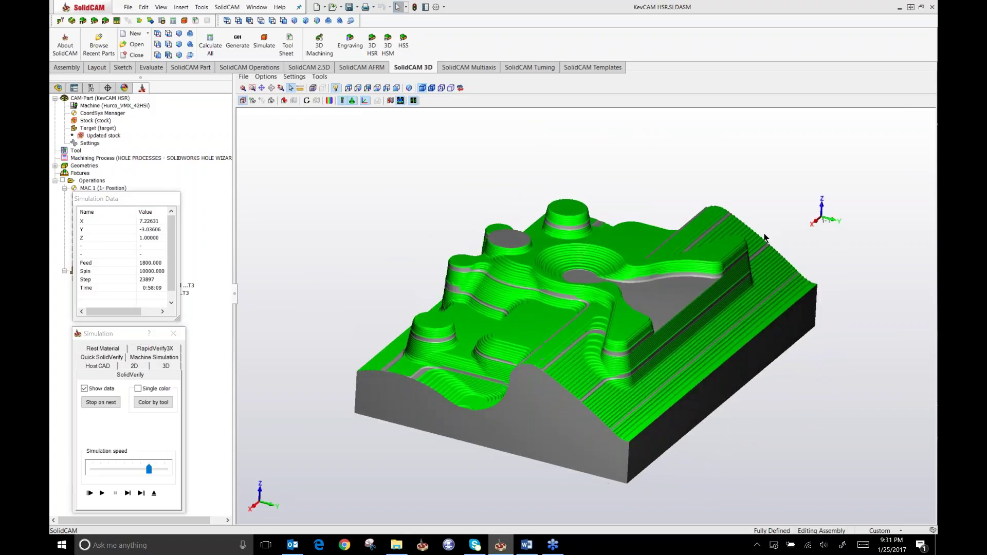
pyautogui.press('Left')
pyautogui.press('Left')
pyautogui.press('Left')
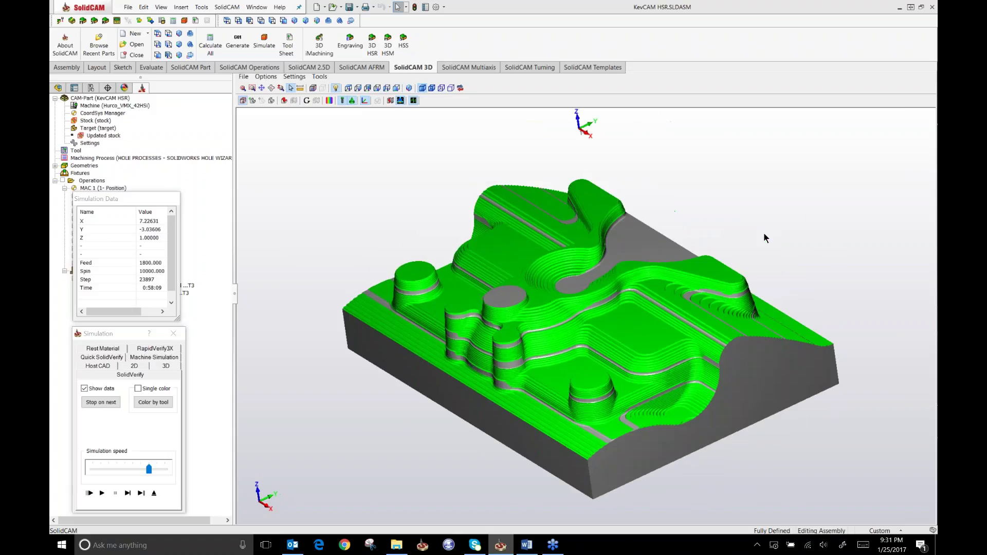
pyautogui.press('Left')
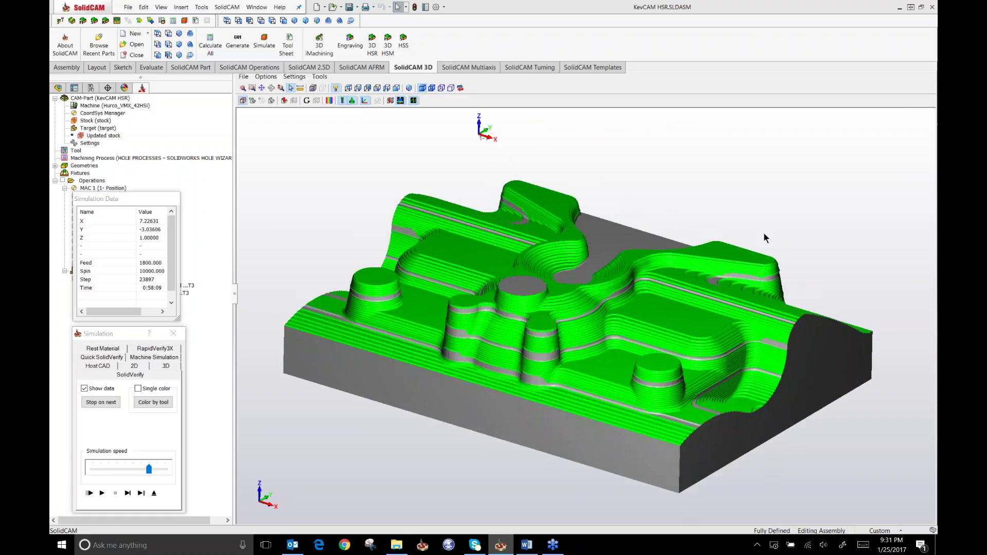
pyautogui.press('Left')
pyautogui.press('Left')
pyautogui.press('Left')
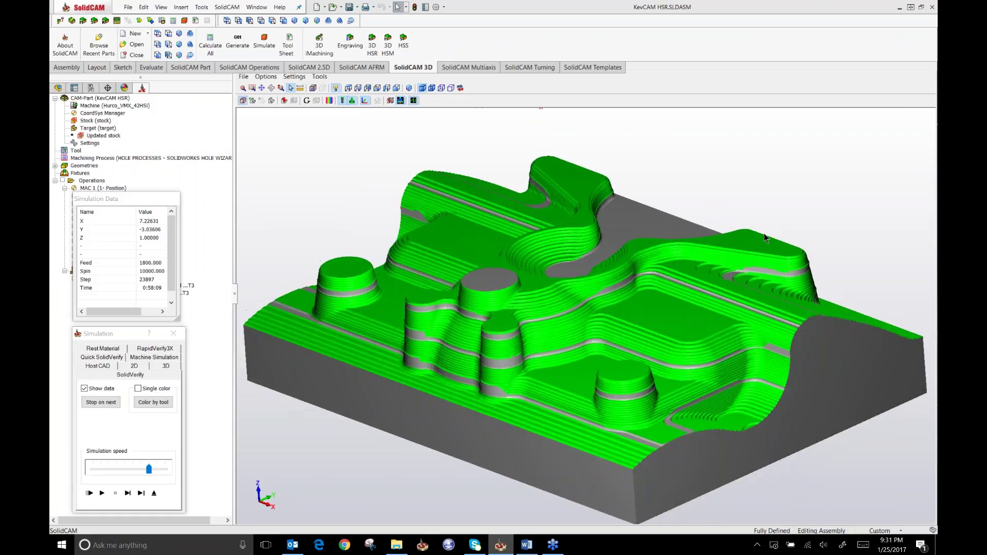
pyautogui.press('Left')
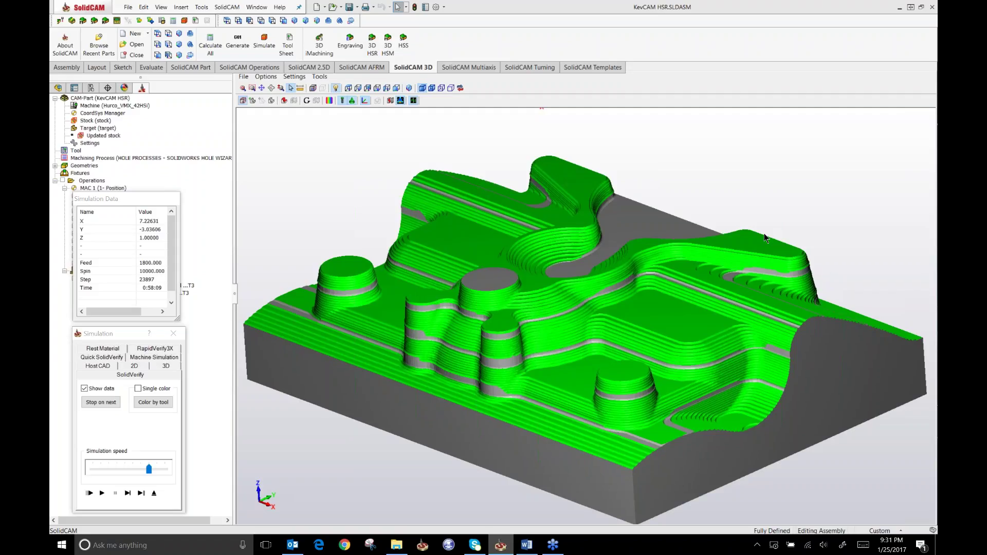
pyautogui.press('Left')
pyautogui.press('Left')
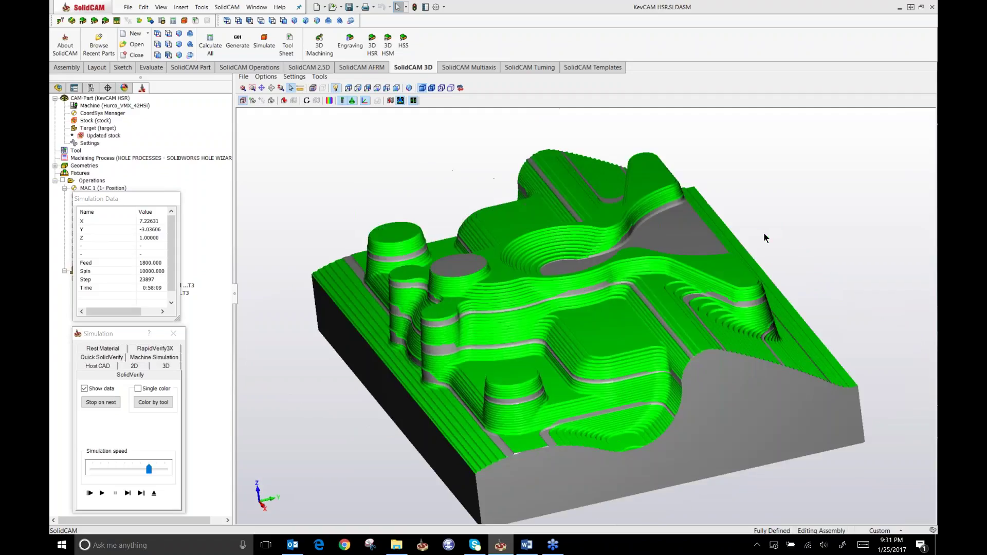
pyautogui.press('Left')
pyautogui.press('Left')
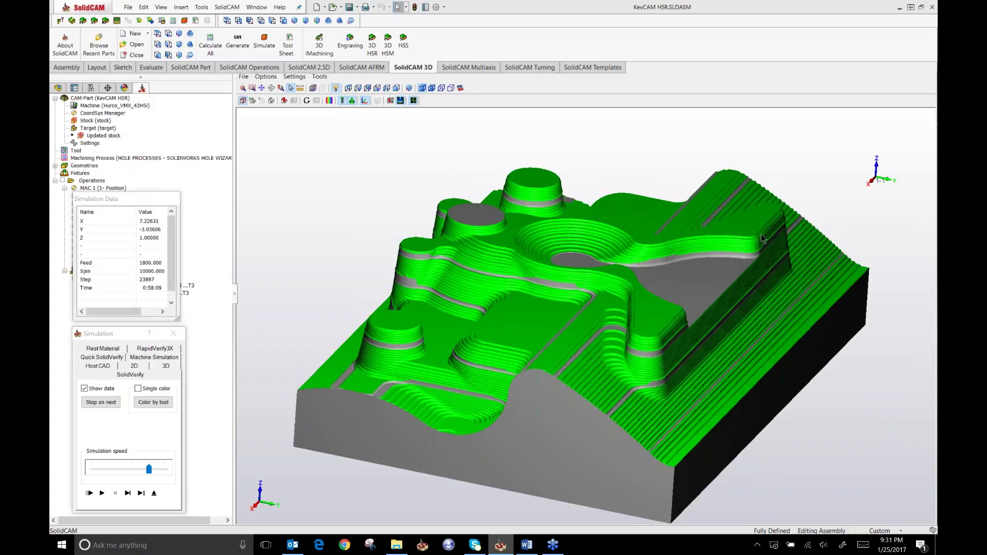
pyautogui.press('Left')
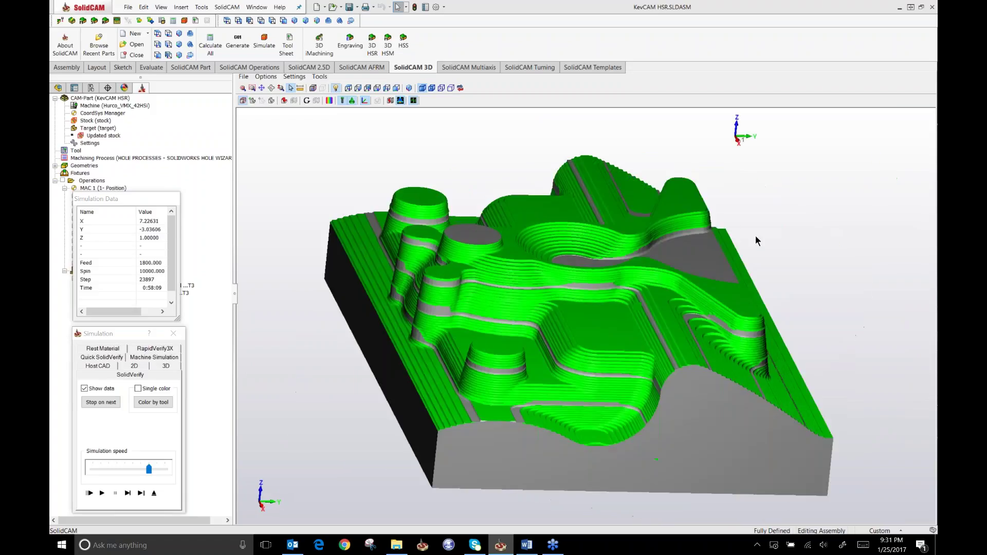
pyautogui.press('Left')
pyautogui.press('Left')
pyautogui.press('Left')
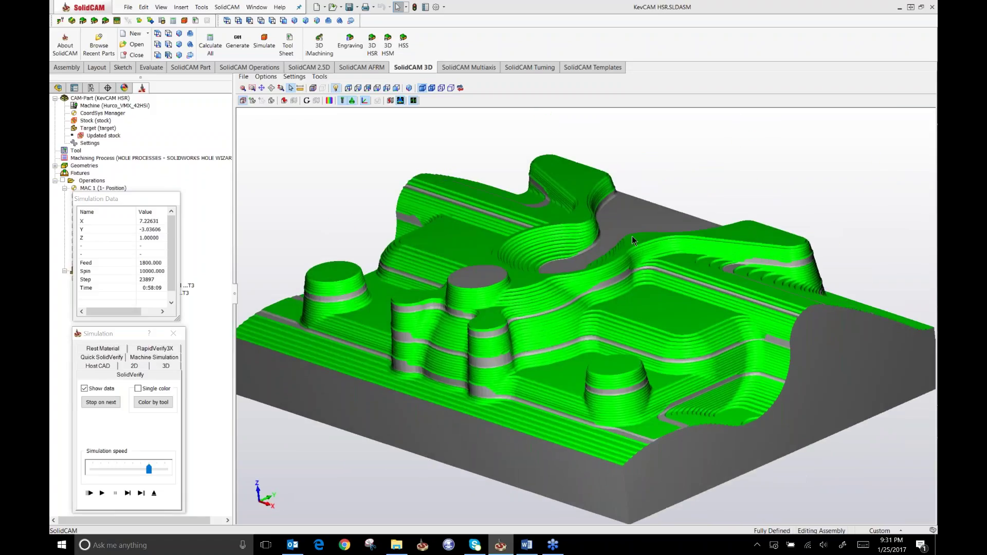
pyautogui.press('Left')
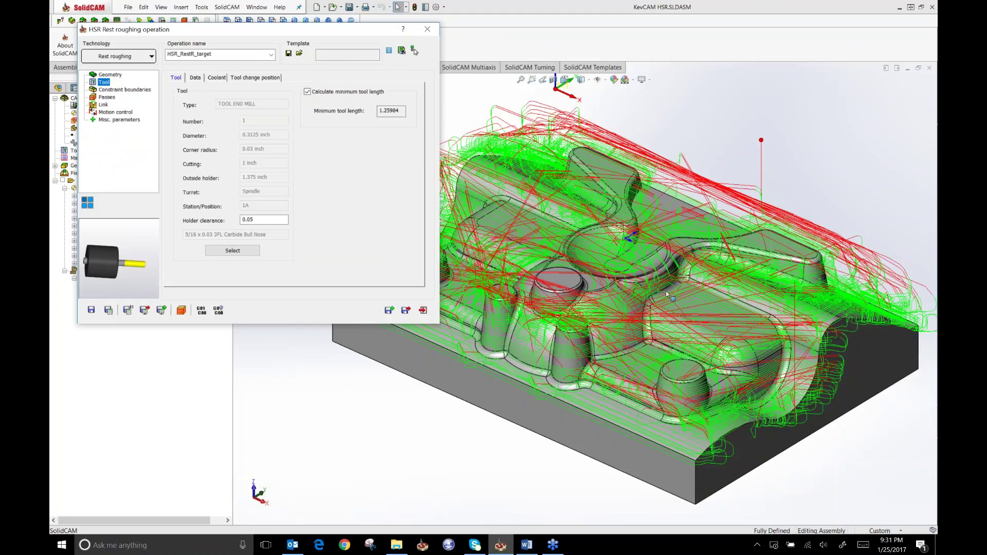
# Step: Show the Passes adaptive step-down settings and select the Min. step down value's decimals
pyautogui.click(107, 97)
pyautogui.click(242, 77)
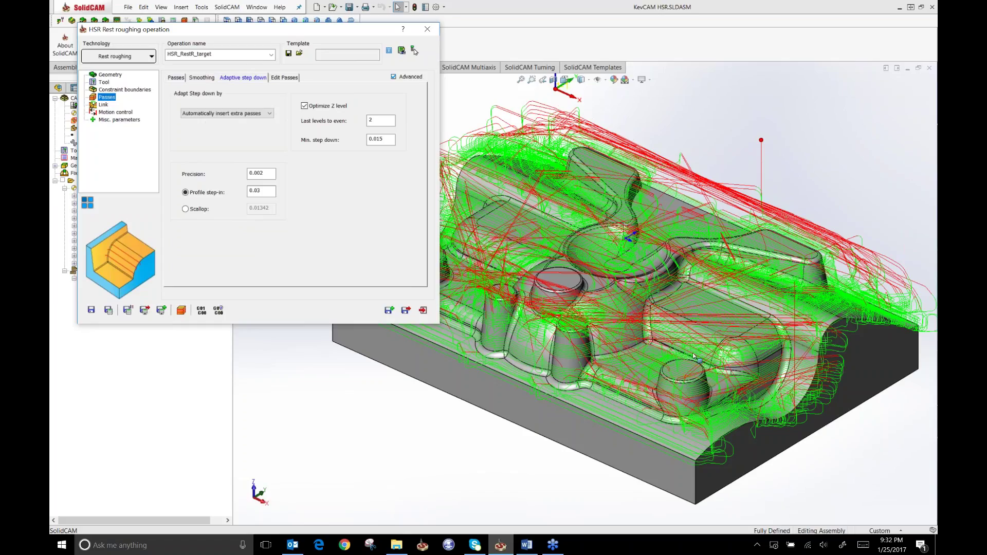
pyautogui.moveTo(269, 174)
pyautogui.moveTo(258, 194)
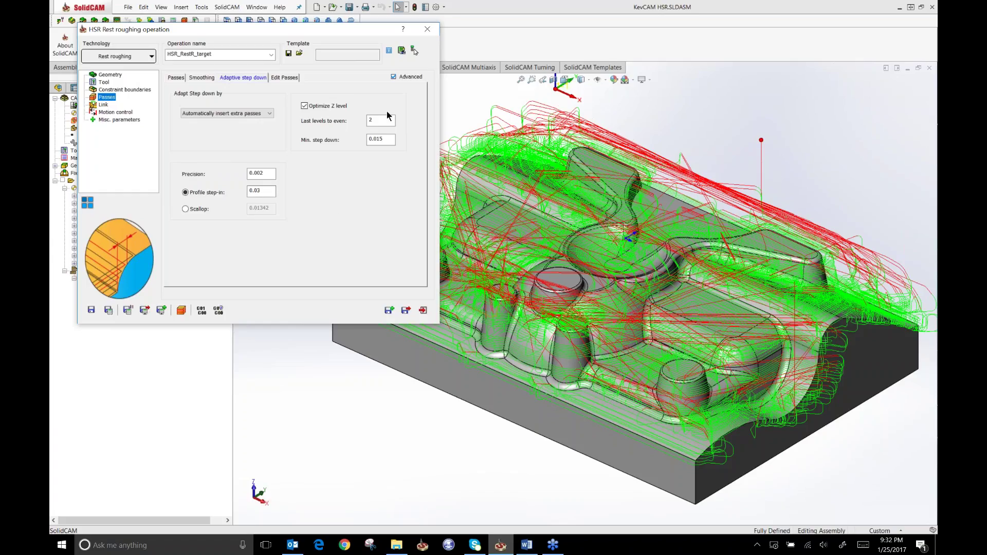
pyautogui.click(370, 139)
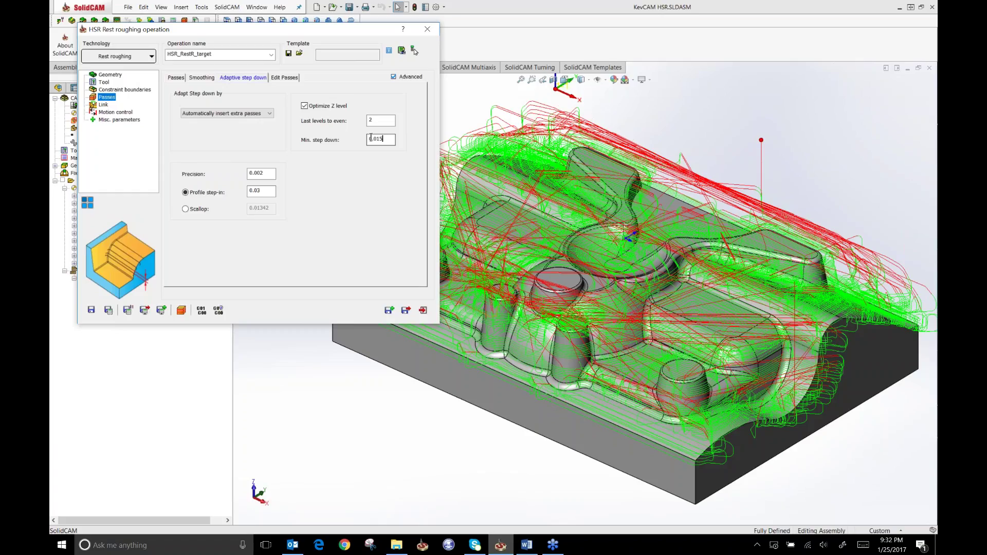
pyautogui.moveTo(370, 139); pyautogui.dragTo(365, 175)
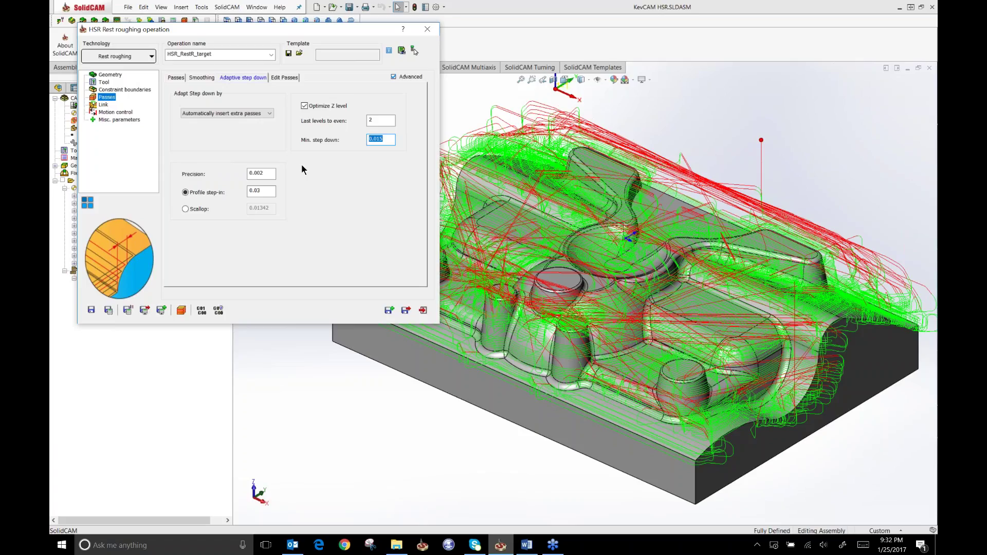
# Step: Hide HSR_RestR_target's toolpath and simulate it together with HSR_R_Cont_target
pyautogui.click(428, 30)
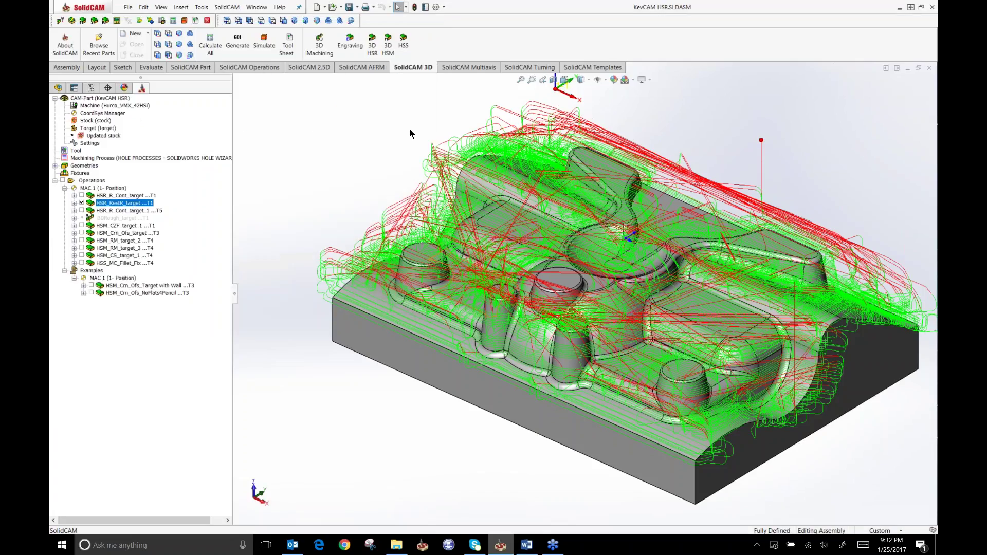
pyautogui.click(82, 203)
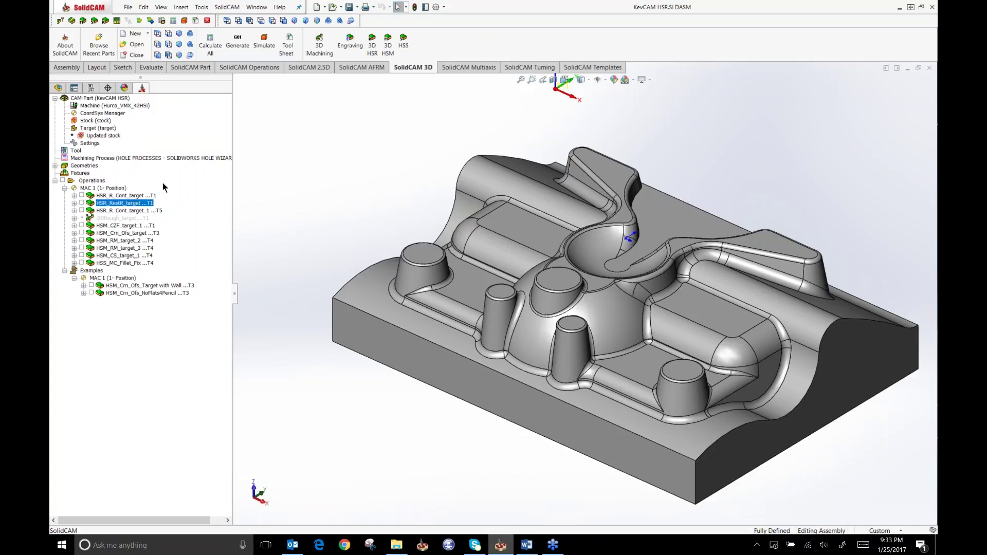
pyautogui.keyDown('ctrl'); pyautogui.click(111, 195); pyautogui.keyUp('ctrl')
pyautogui.rightClick(115, 207)
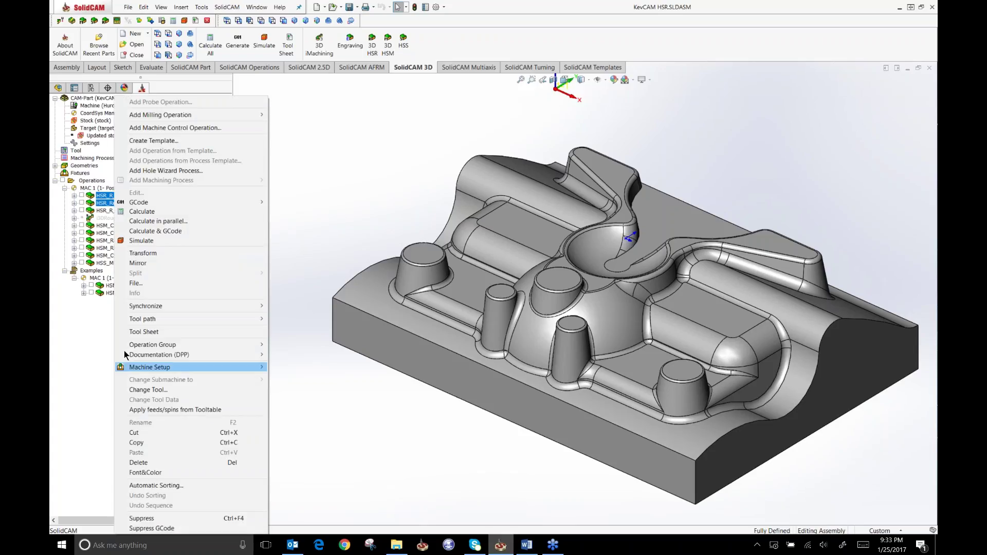
pyautogui.click(136, 241)
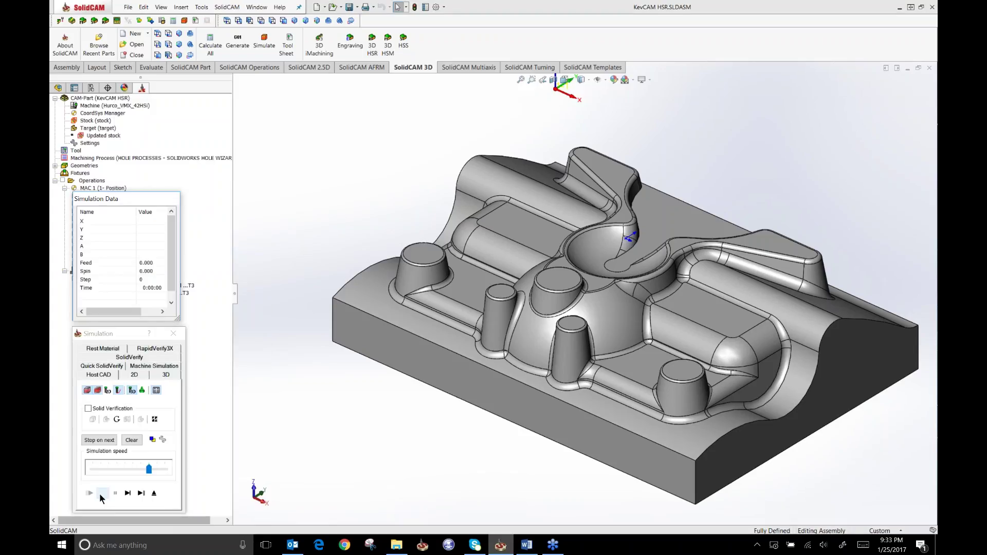
# Step: Play the combined roughing simulation at near-maximum speed, then close it
pyautogui.click(101, 493)
pyautogui.moveTo(149, 471); pyautogui.dragTo(165, 471)
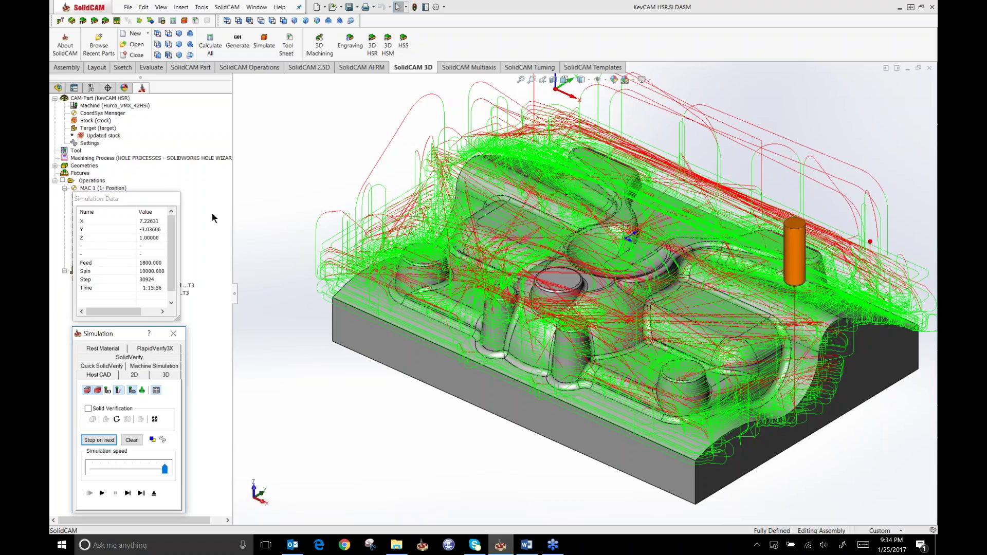
pyautogui.click(173, 334)
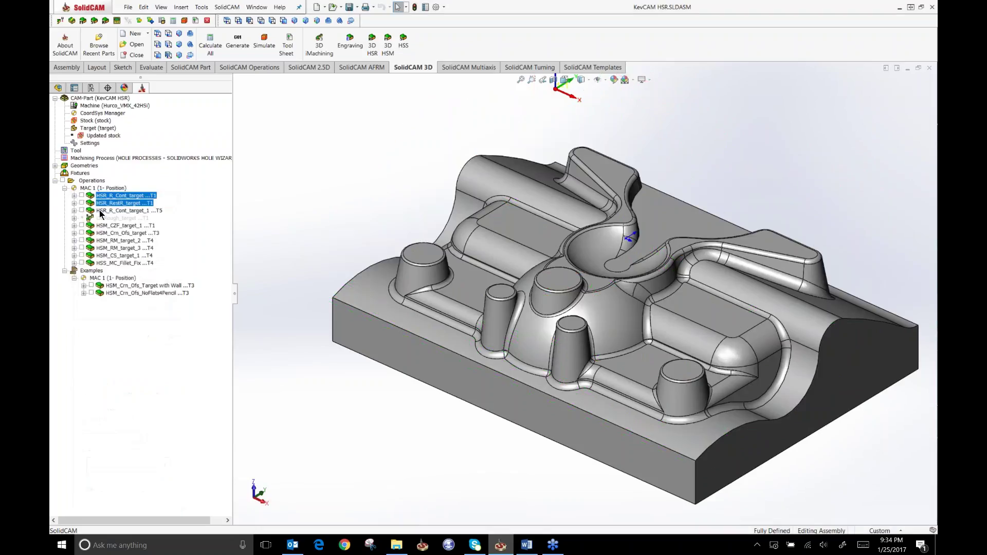
# Step: Show HSR_R_Cont_target_1's 0.375 inch bull nose mill with 0.06 inch radius, then start Screen Sketch
pyautogui.click(100, 211)
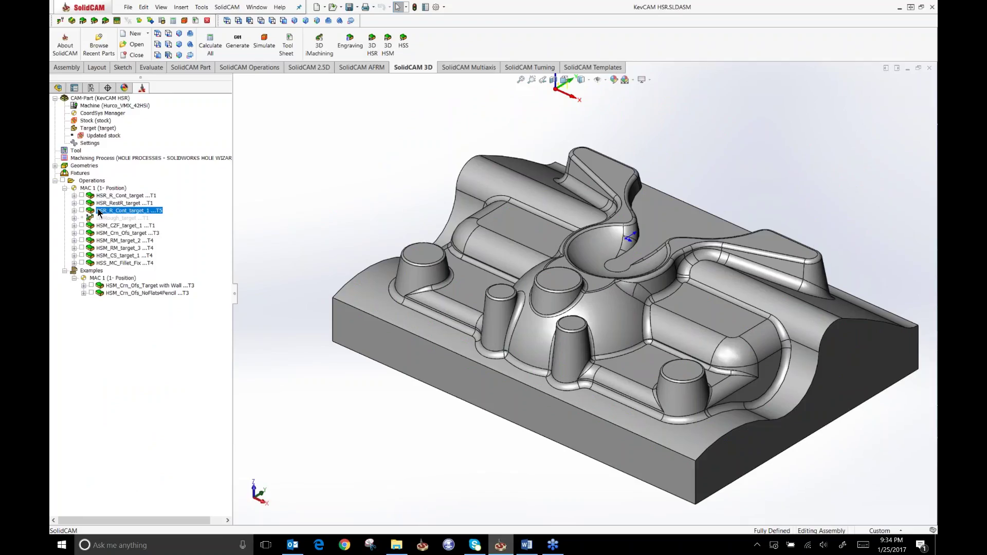
pyautogui.doubleClick(100, 211)
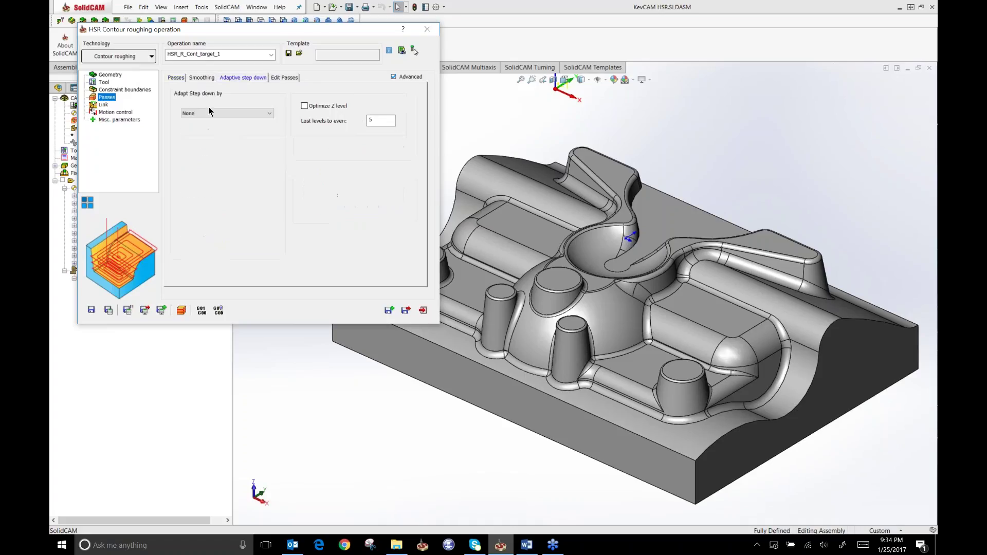
pyautogui.click(103, 82)
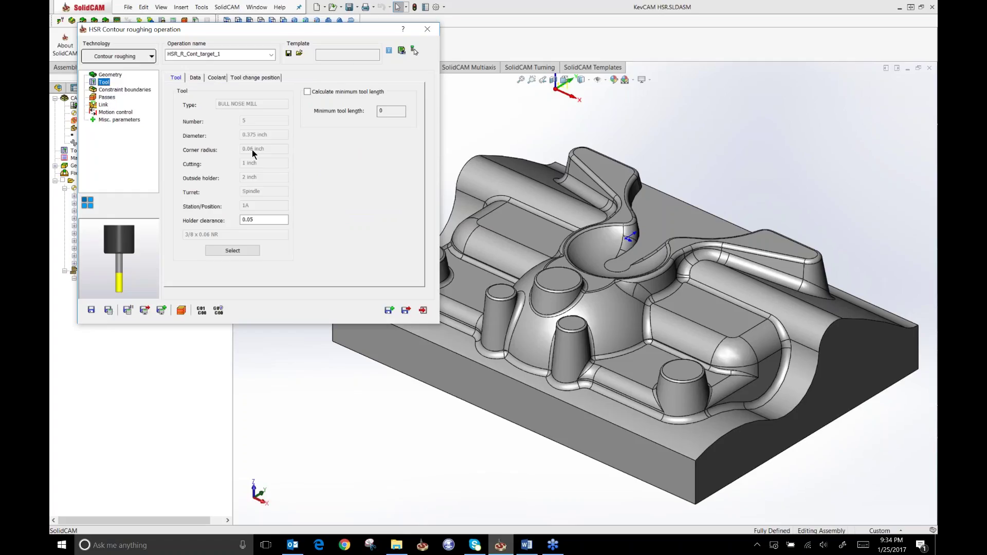
pyautogui.press('super+w')
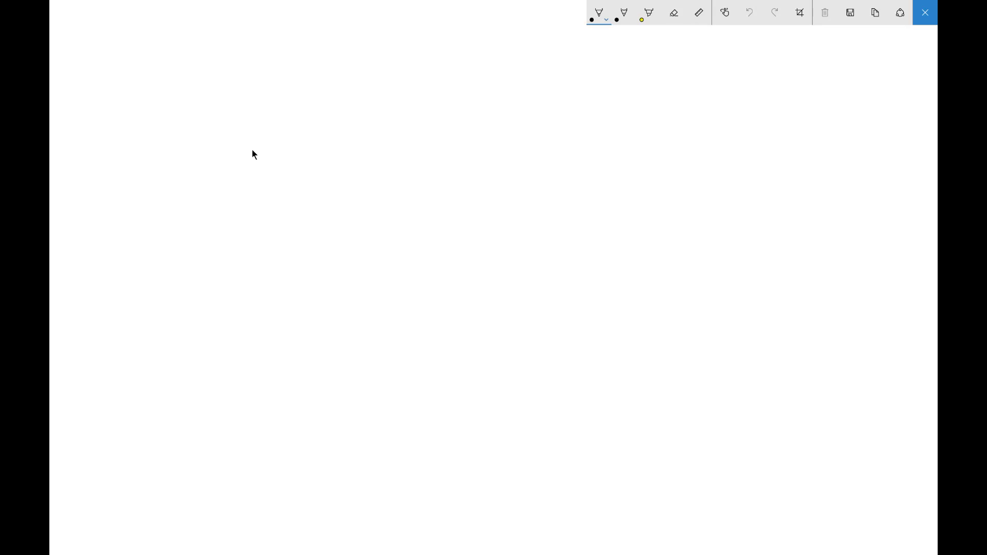
# Step: Sketch a wall-to-floor corner with tool approach arrows and a zigzag line, then close the sketch
pyautogui.moveTo(452, 142)
pyautogui.mouseDown()
pyautogui.moveTo(450, 229)
pyautogui.moveTo(477, 291)
pyautogui.moveTo(535, 295)
pyautogui.mouseUp()
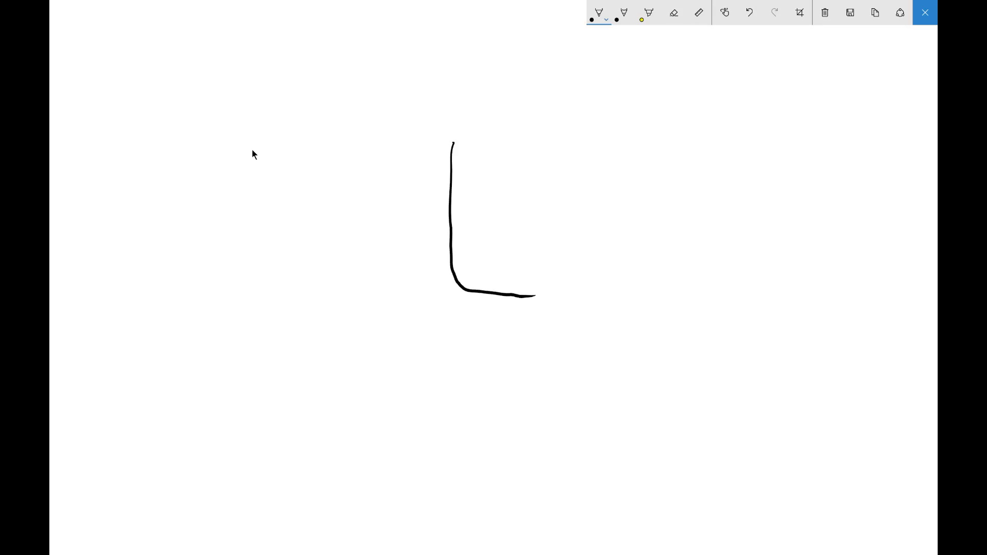
pyautogui.moveTo(454, 281); pyautogui.dragTo(391, 283)
pyautogui.moveTo(454, 285); pyautogui.dragTo(420, 338)
pyautogui.moveTo(453, 286)
pyautogui.mouseDown()
pyautogui.moveTo(434, 299)
pyautogui.moveTo(451, 302)
pyautogui.mouseUp()
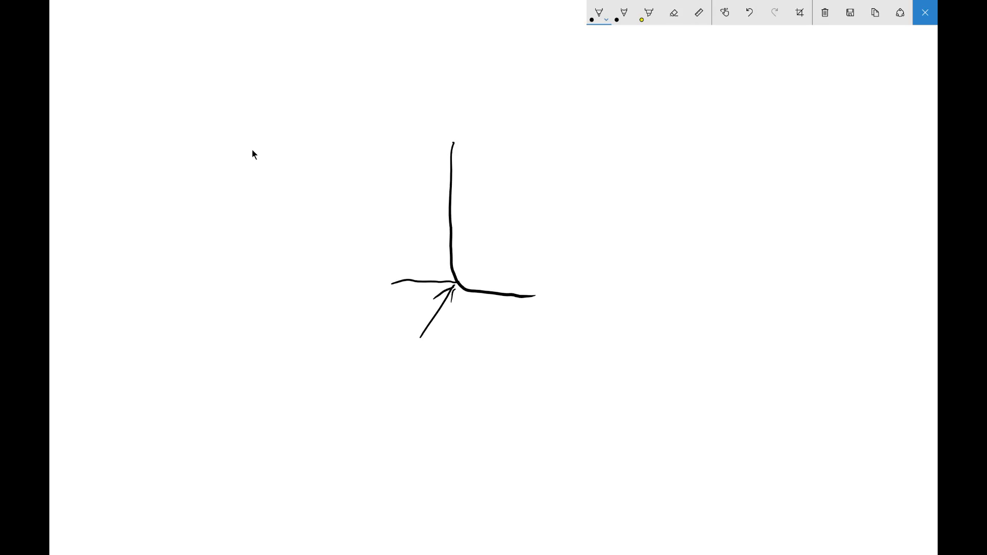
pyautogui.moveTo(391, 232)
pyautogui.mouseDown()
pyautogui.moveTo(440, 234)
pyautogui.moveTo(371, 231)
pyautogui.moveTo(439, 234)
pyautogui.moveTo(413, 250)
pyautogui.mouseUp()
pyautogui.moveTo(544, 131); pyautogui.dragTo(528, 278)
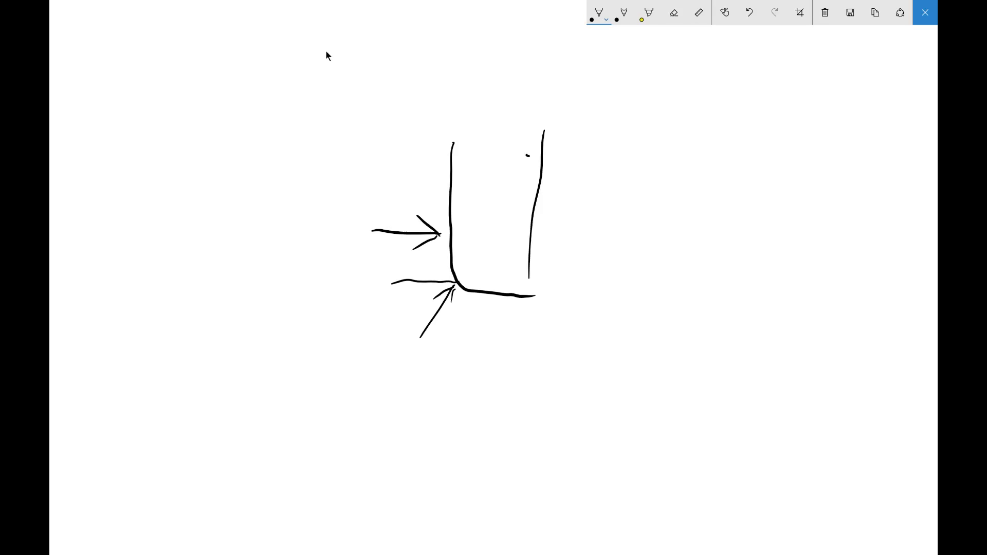
pyautogui.moveTo(527, 154); pyautogui.dragTo(559, 189)
pyautogui.click(927, 19)
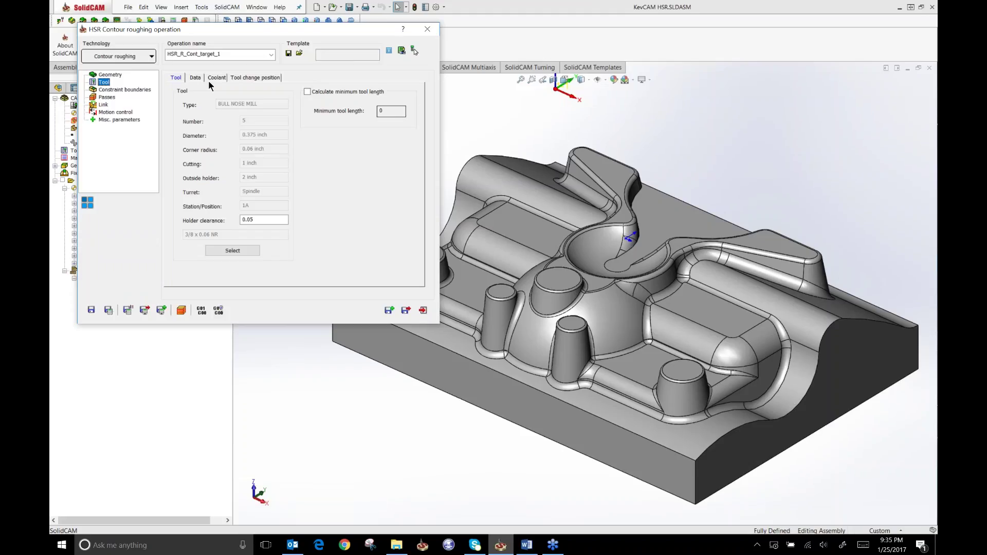
# Step: Check the feed and spin data (cutting 200, spin 6000), then request Save & Calculate
pyautogui.click(196, 78)
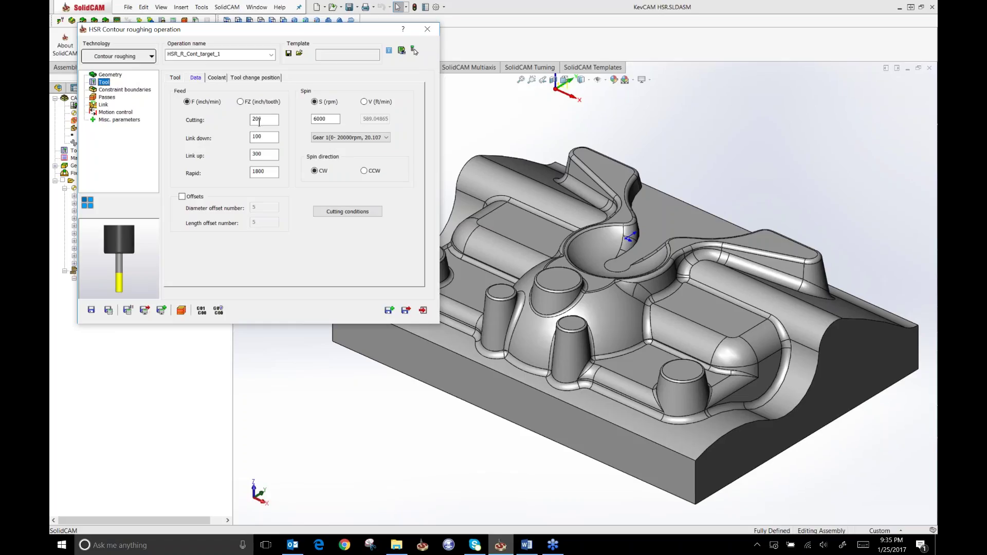
pyautogui.click(109, 311)
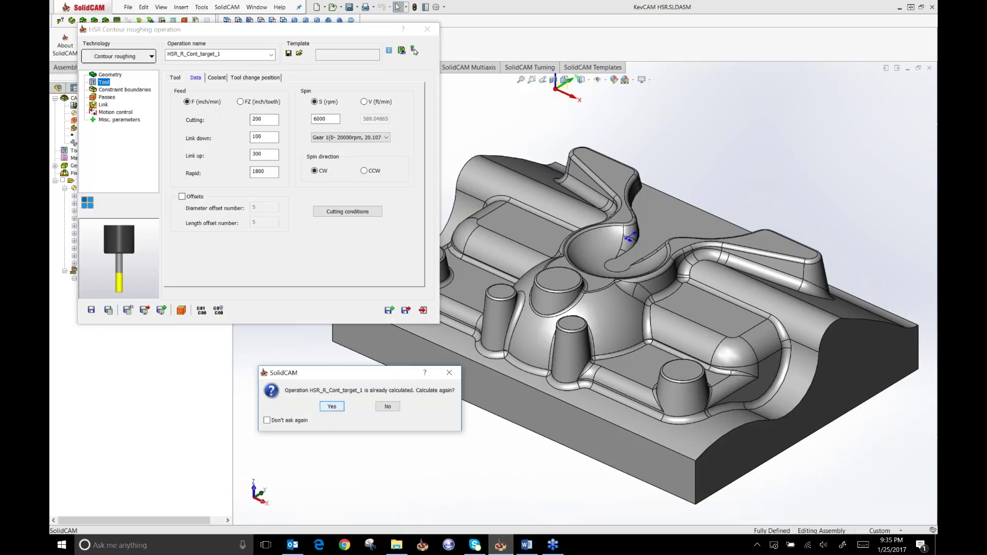
# Step: Confirm recalculating HSR_R_Cont_target_1 and open the simulation of its new toolpath
pyautogui.click(332, 406)
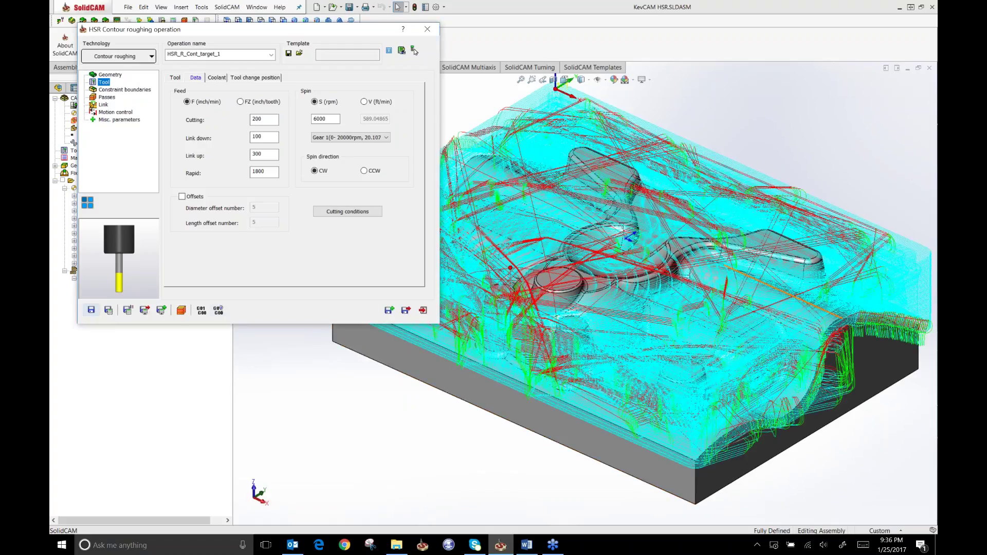
pyautogui.click(180, 312)
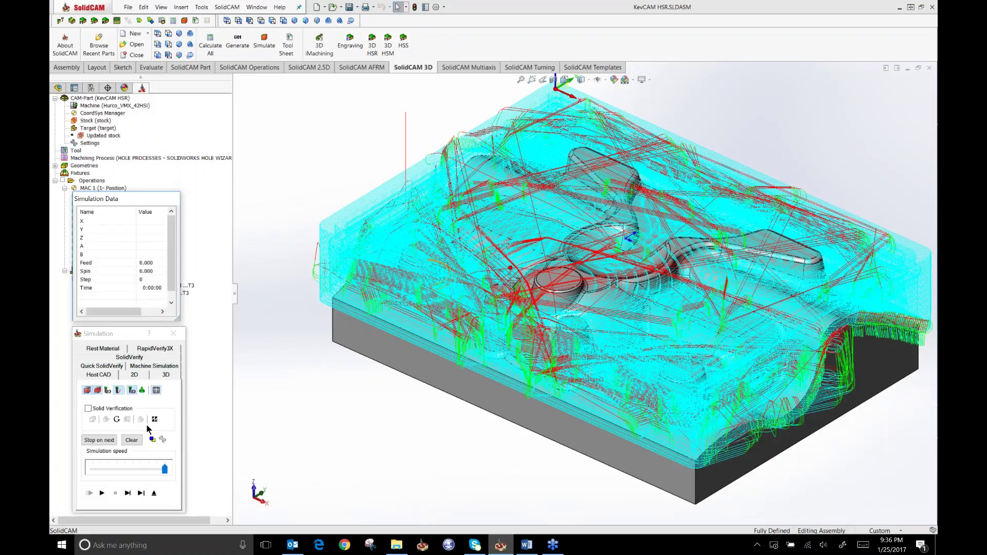
# Step: Play the HSR_R_Cont_target_1 simulation to its 1:04:53 finish, then close it
pyautogui.click(102, 493)
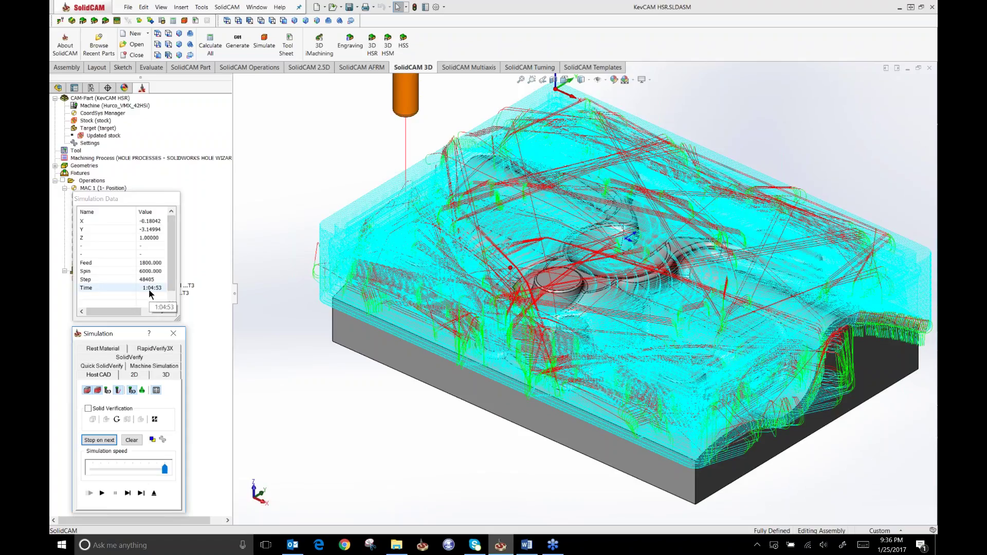
pyautogui.click(175, 334)
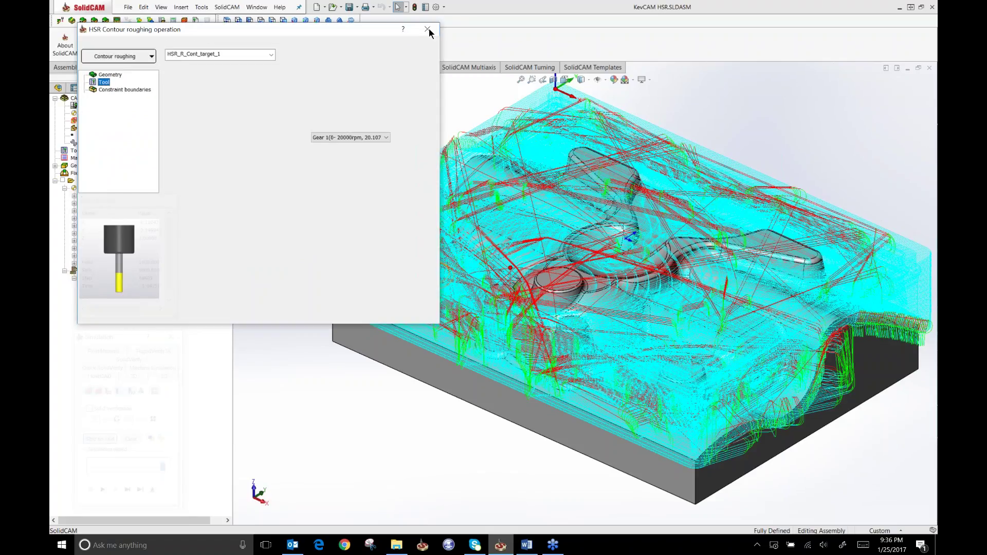
# Step: Review HSR_R_Cont_target's cutting feed of 30 and spin of 4500, then close its settings
pyautogui.click(427, 29)
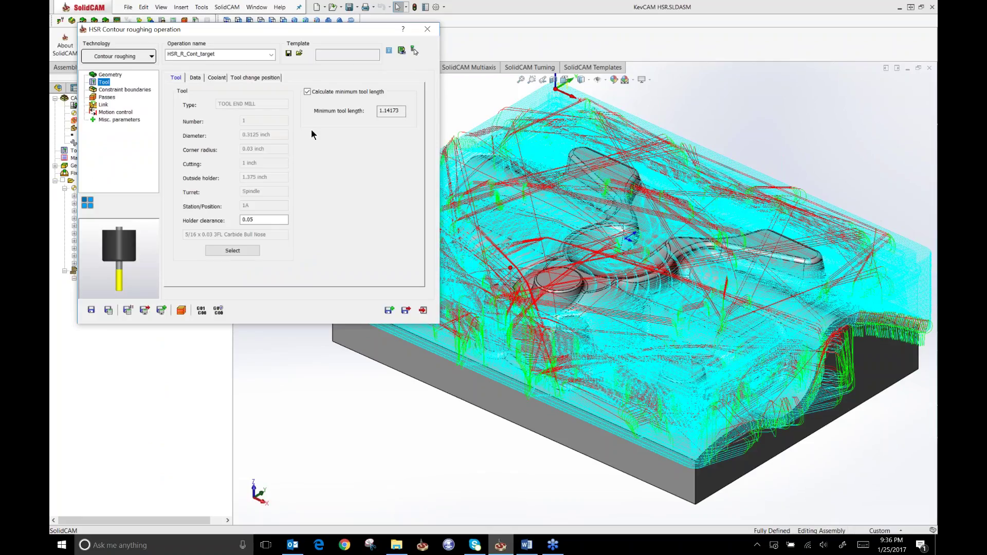
pyautogui.hotkey('ctrl', 'Tab')
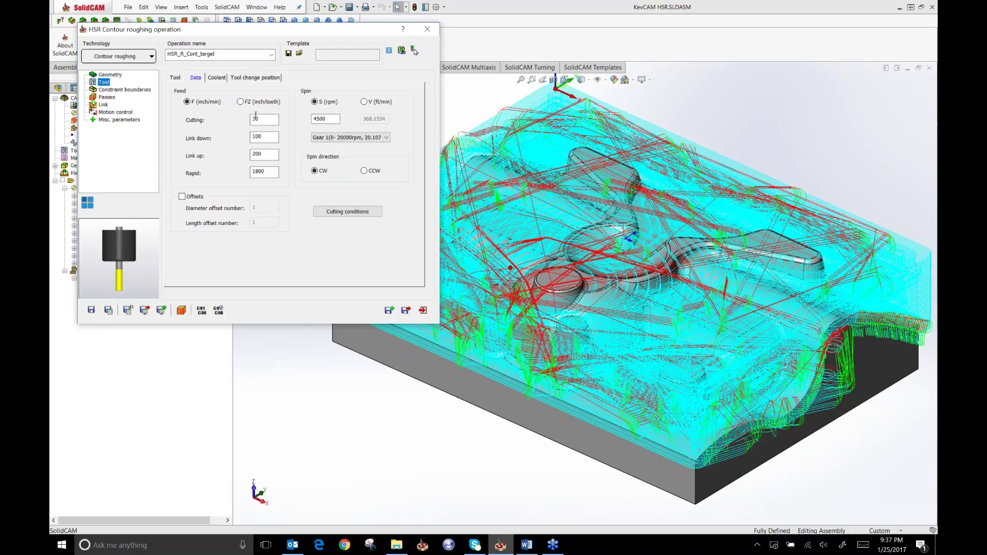
pyautogui.click(427, 29)
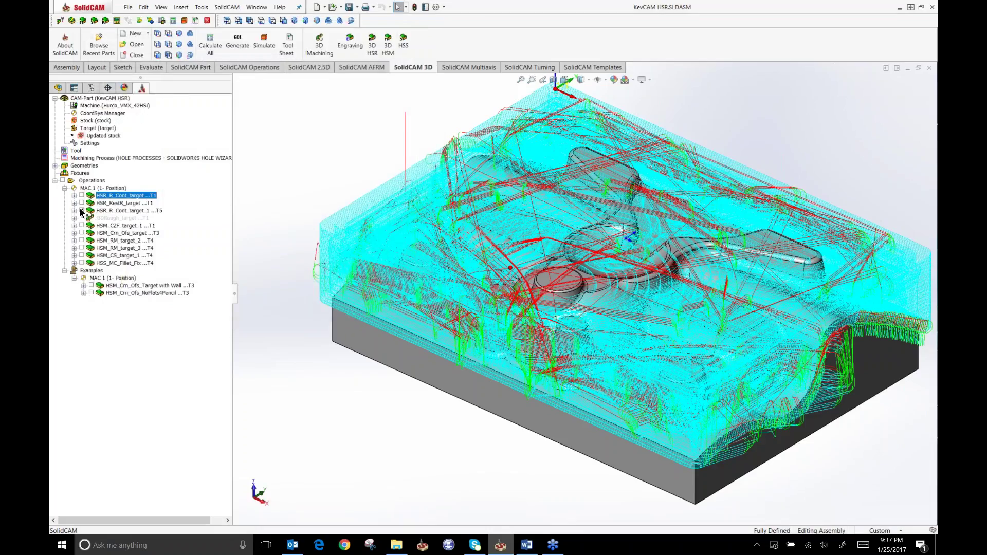
# Step: Select HSR_R_Cont_target_1 in the CAM tree to clear the toolpath display
pyautogui.click(97, 211)
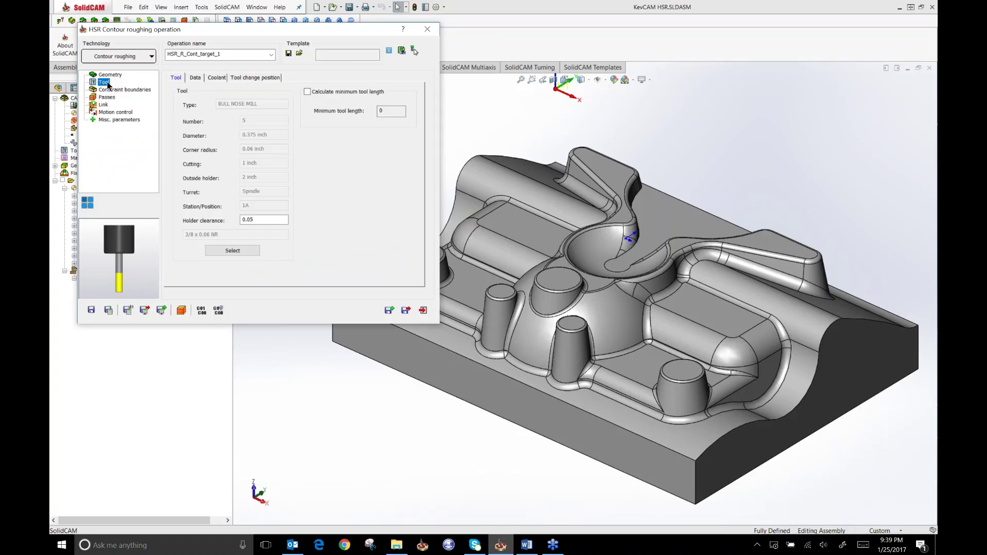
# Step: Show the operation's feed and spin data and re-enter the spindle speed value
pyautogui.click(195, 78)
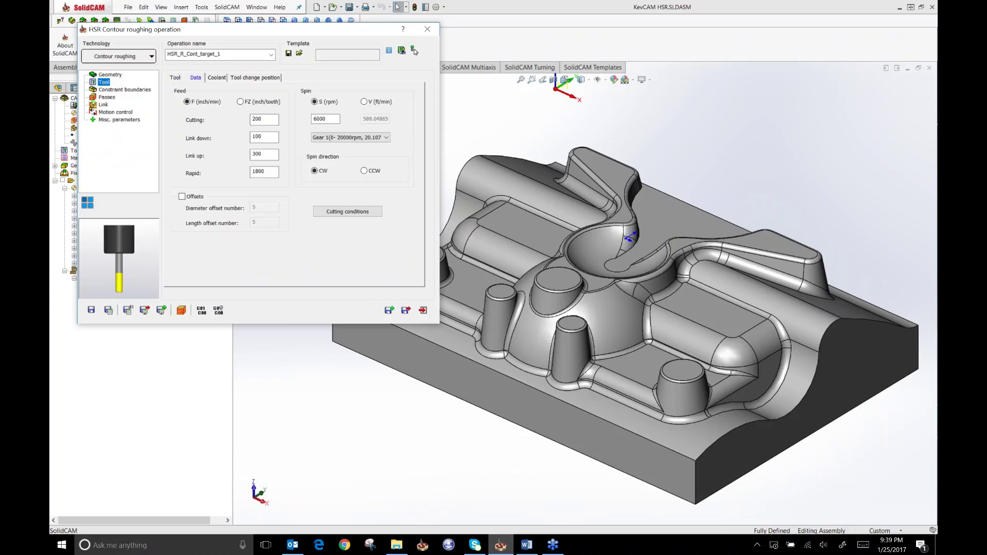
pyautogui.doubleClick(334, 119)
pyautogui.write('5000')
pyautogui.write('6000')
pyautogui.write('110')
pyautogui.write('00')
# Step: Set the cutting feed to 0.006 inch per tooth and convert the feeds to inch per minute
pyautogui.click(244, 101)
pyautogui.moveTo(263, 118); pyautogui.dragTo(273, 123)
pyautogui.write('5')
pyautogui.click(187, 102)
pyautogui.click(242, 102)
pyautogui.moveTo(264, 119); pyautogui.dragTo(266, 120)
pyautogui.write('6')
pyautogui.click(186, 102)
# Step: Change the cutting feed to 0.005 inch per tooth and try an 11000 rpm spindle speed
pyautogui.doubleClick(313, 119)
pyautogui.click(240, 101)
pyautogui.moveTo(263, 119); pyautogui.dragTo(266, 119)
pyautogui.write('5')
pyautogui.doubleClick(330, 119)
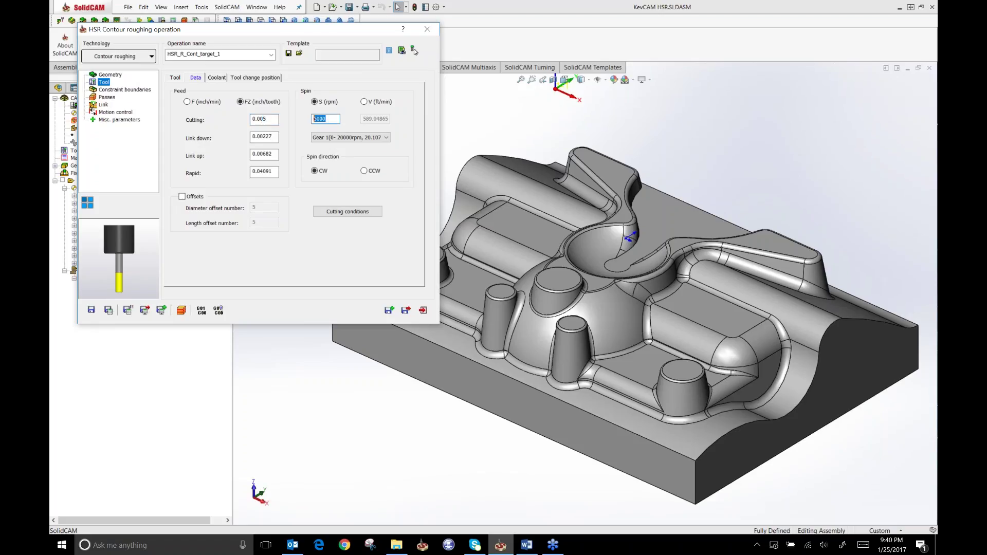
pyautogui.write('1')
pyautogui.write('11')
pyautogui.write('000')
pyautogui.click(187, 102)
# Step: Set 6000 rpm with a 0.005 per-tooth cutting feed, then recalculate the contour roughing toolpath
pyautogui.doubleClick(319, 119)
pyautogui.write('6000')
pyautogui.click(240, 101)
pyautogui.doubleClick(308, 119)
pyautogui.write('11000')
pyautogui.click(272, 119)
pyautogui.moveTo(272, 119); pyautogui.dragTo(262, 120)
pyautogui.write('5')
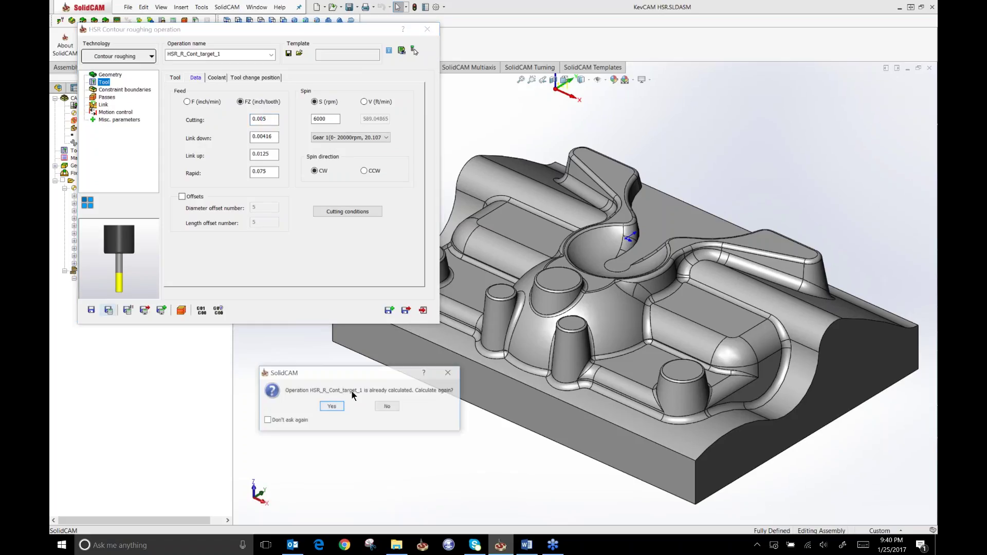
pyautogui.click(326, 406)
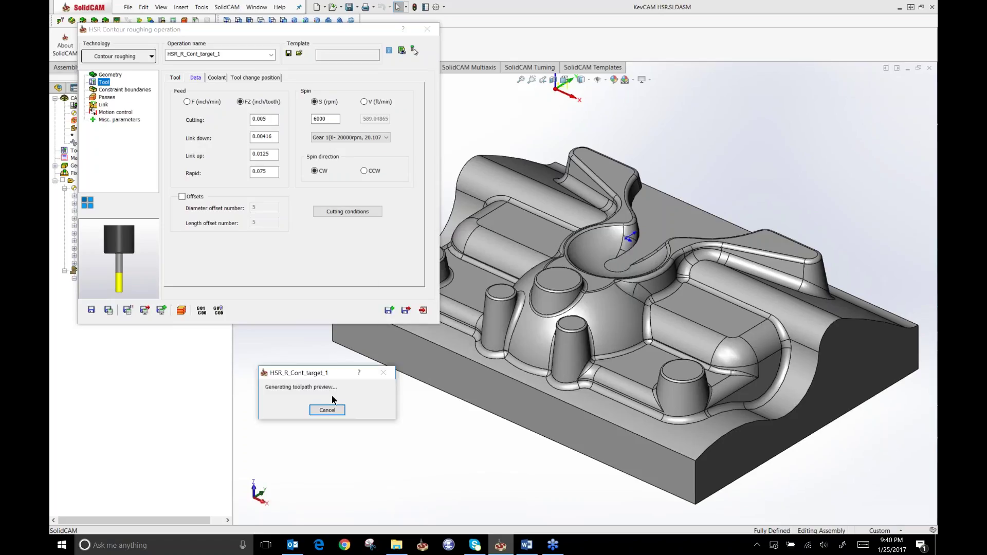
# Step: Simulate the HSR_R_Cont_target_1 roughing in SolidVerify, then exit the simulation and operation settings
pyautogui.click(181, 311)
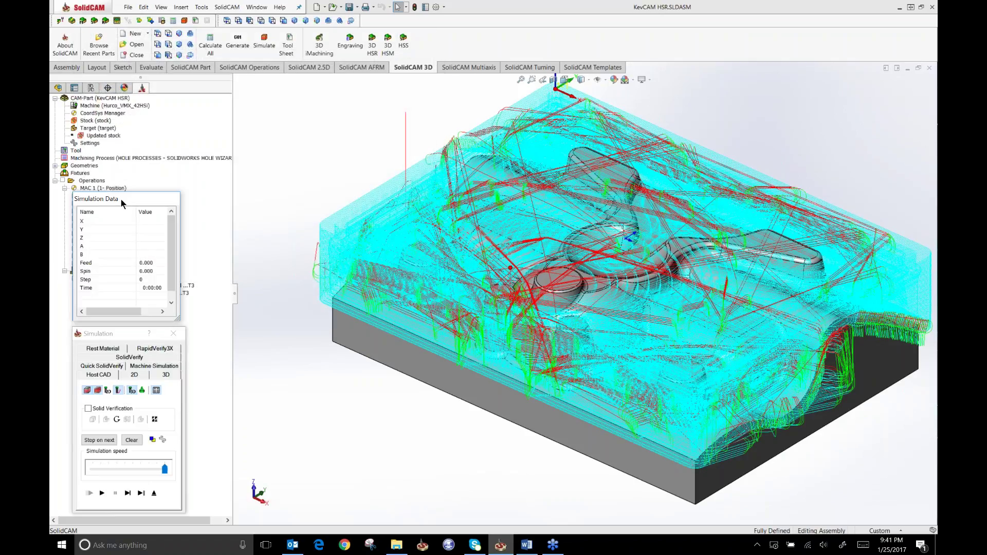
pyautogui.moveTo(159, 203); pyautogui.dragTo(189, 207)
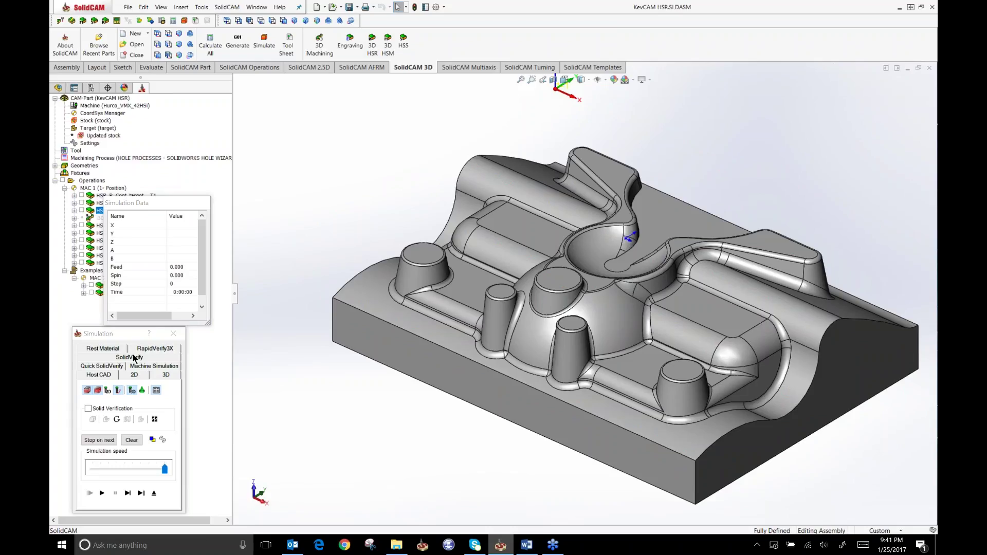
pyautogui.click(132, 358)
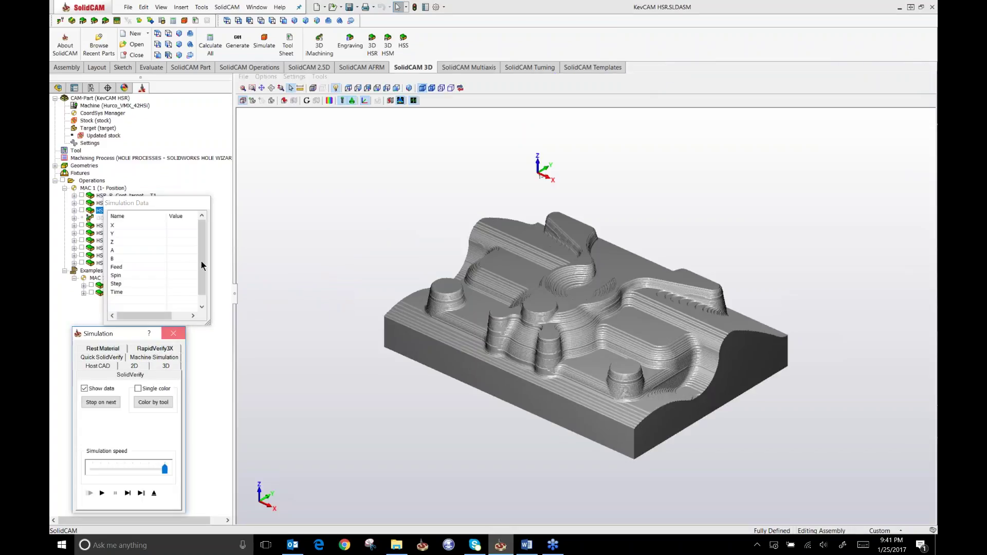
pyautogui.press('Escape')
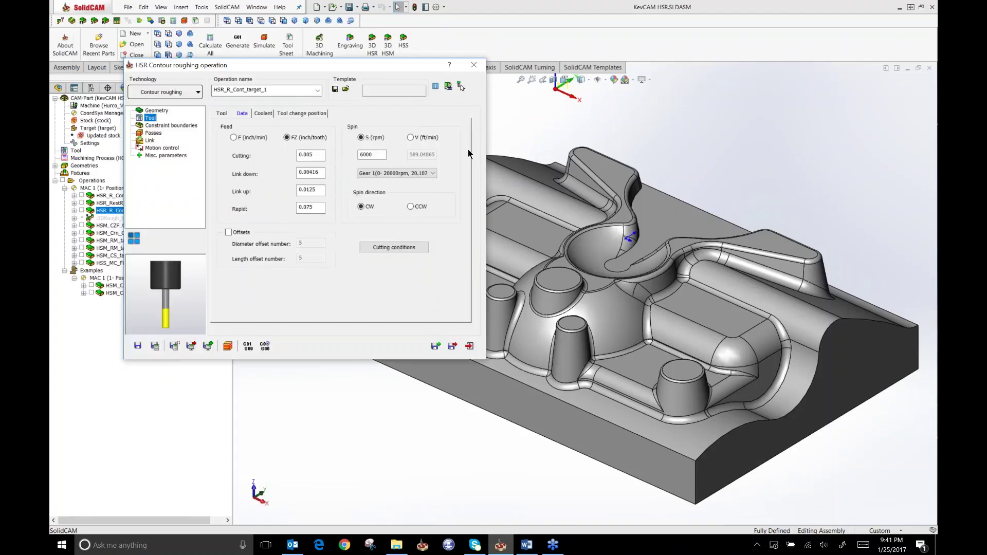
pyautogui.press('Escape')
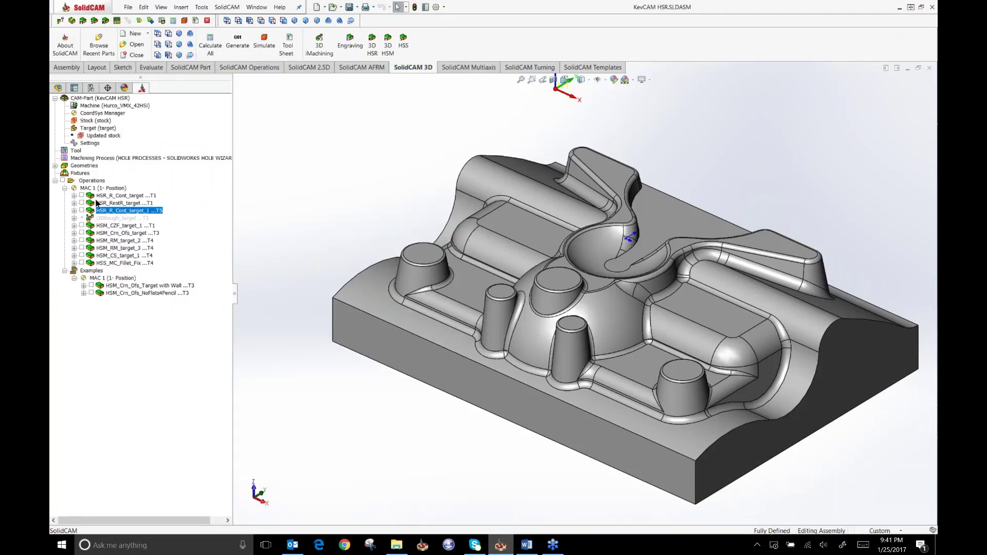
# Step: Suppress both T1 roughing operations and open the HSR_R_Cont_target_1 T5 operation
pyautogui.click(97, 196)
pyautogui.keyDown('shift'); pyautogui.click(97, 204); pyautogui.keyUp('shift')
pyautogui.rightClick(97, 204)
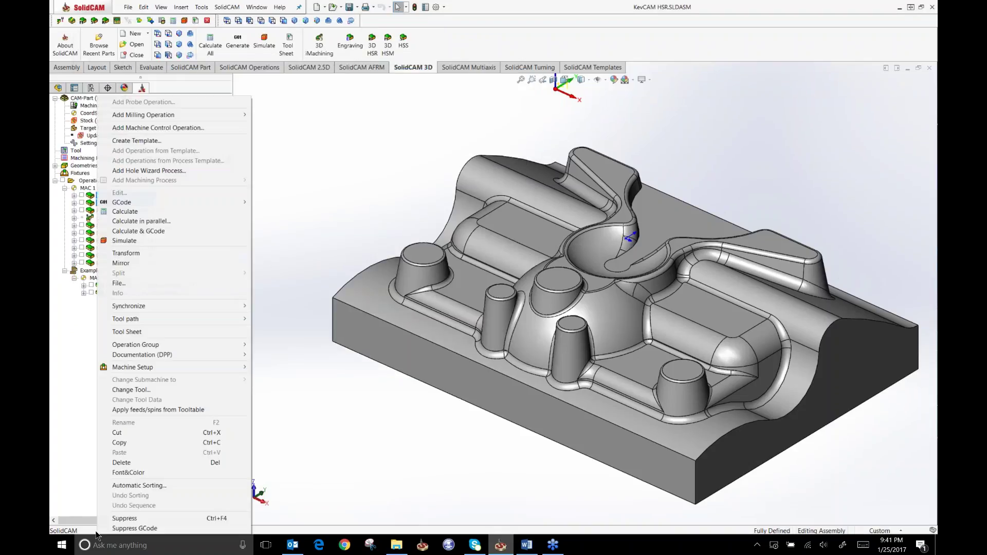
pyautogui.click(110, 518)
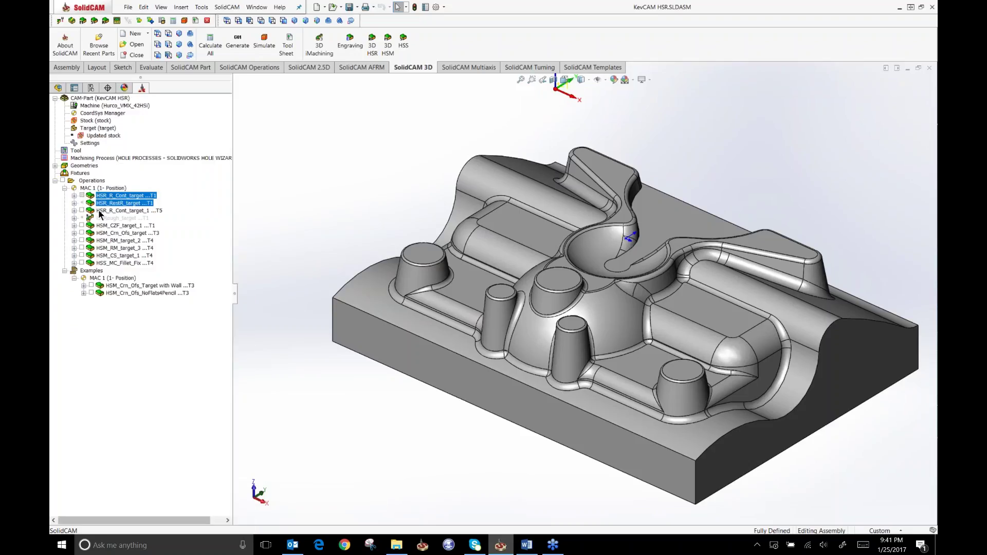
pyautogui.click(100, 211)
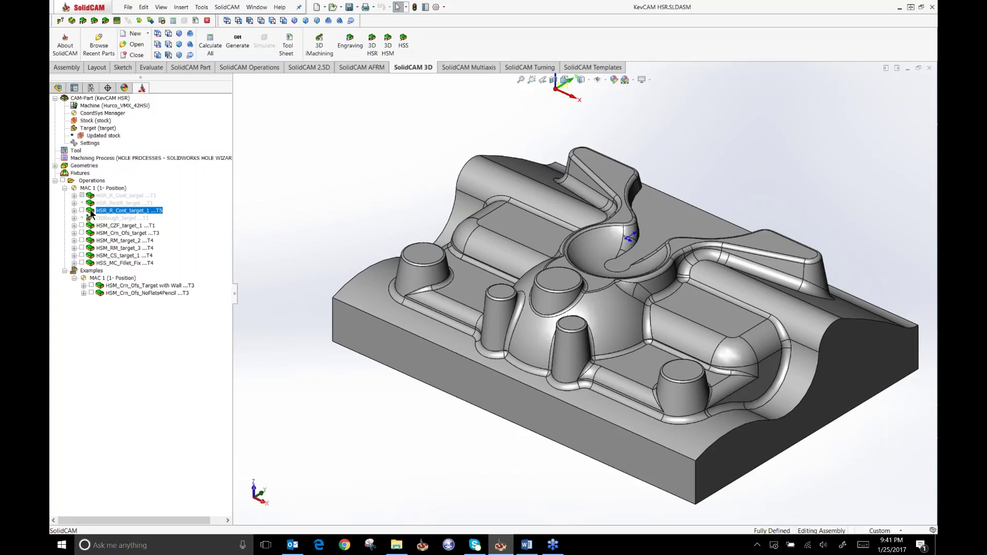
pyautogui.doubleClick(91, 213)
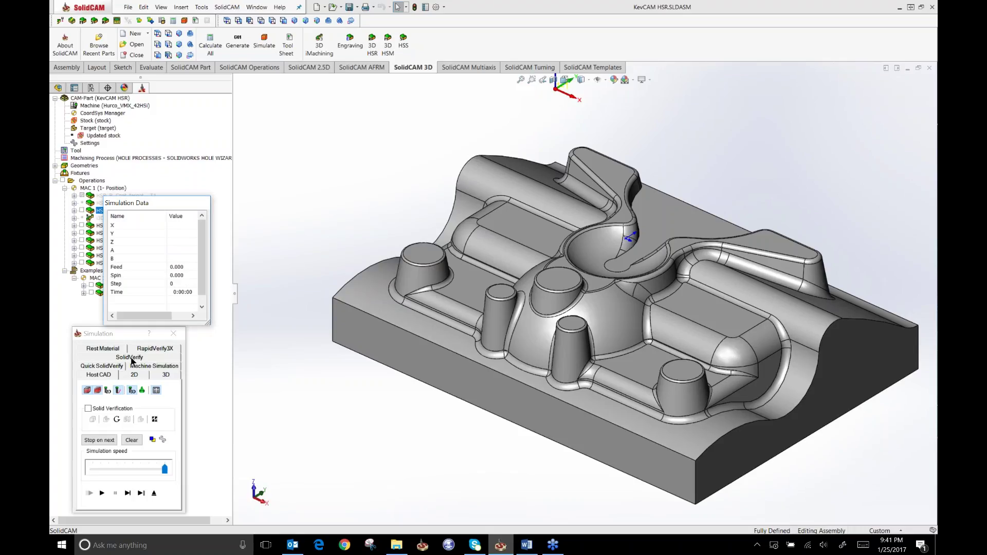
# Step: Run the SolidVerify material removal for HSR_R_Cont_target_1, finishing at 1:44:29 machining time
pyautogui.click(130, 358)
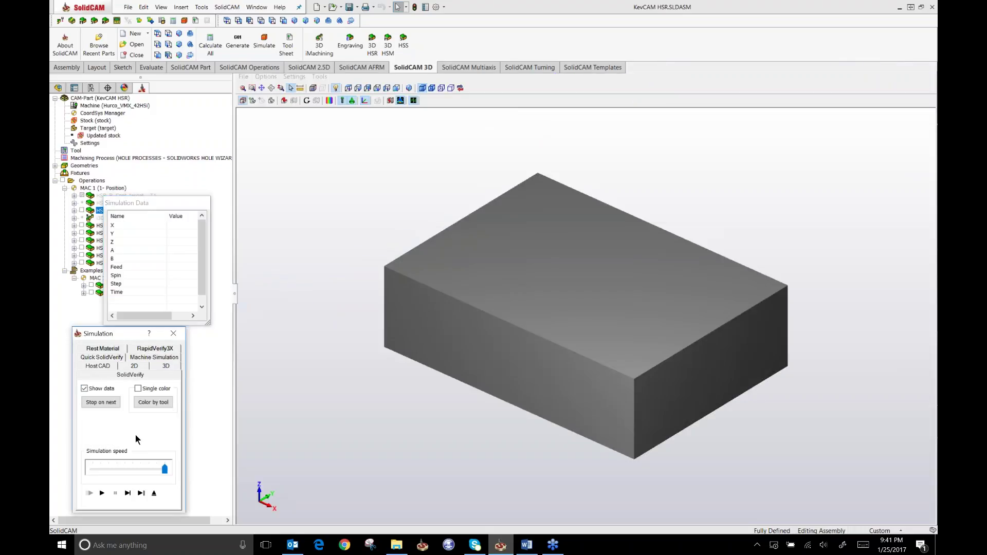
pyautogui.click(102, 493)
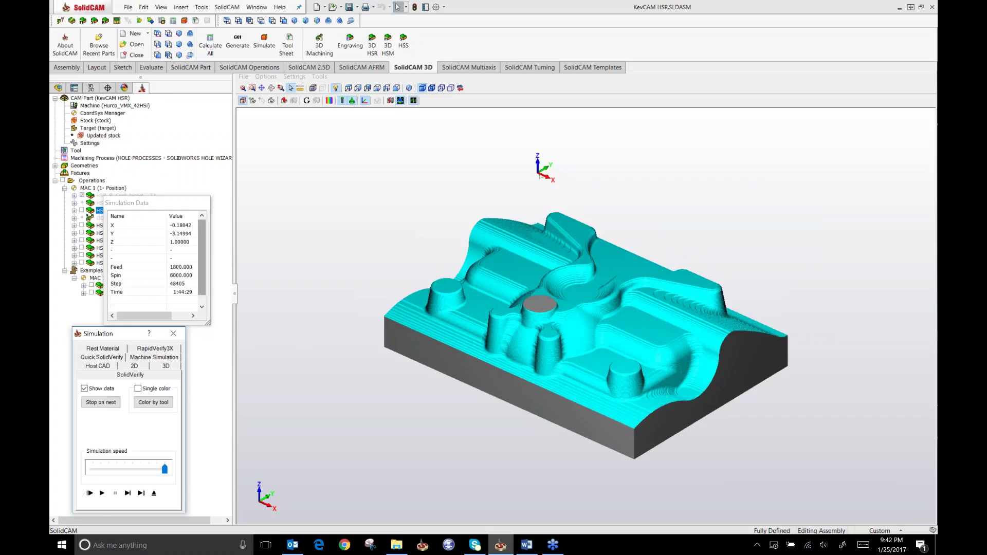
# Step: Close the simulation and operation settings, then suppress HSR_R_Cont_target_1
pyautogui.click(173, 333)
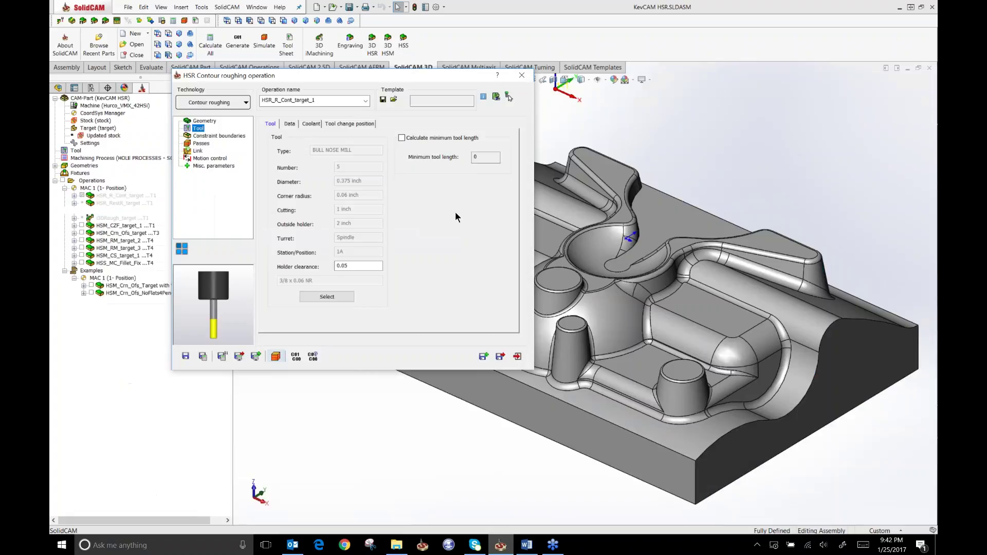
pyautogui.click(522, 76)
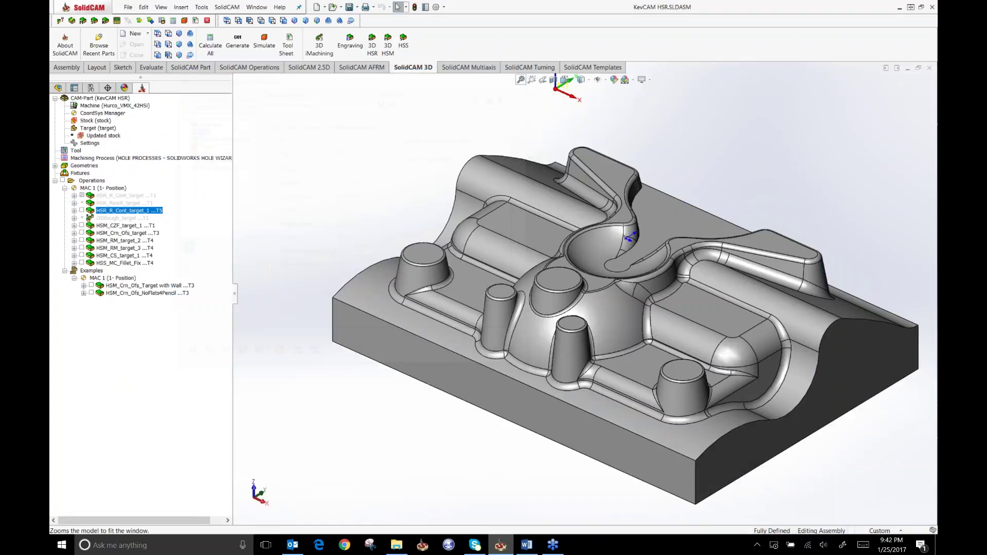
pyautogui.rightClick(100, 212)
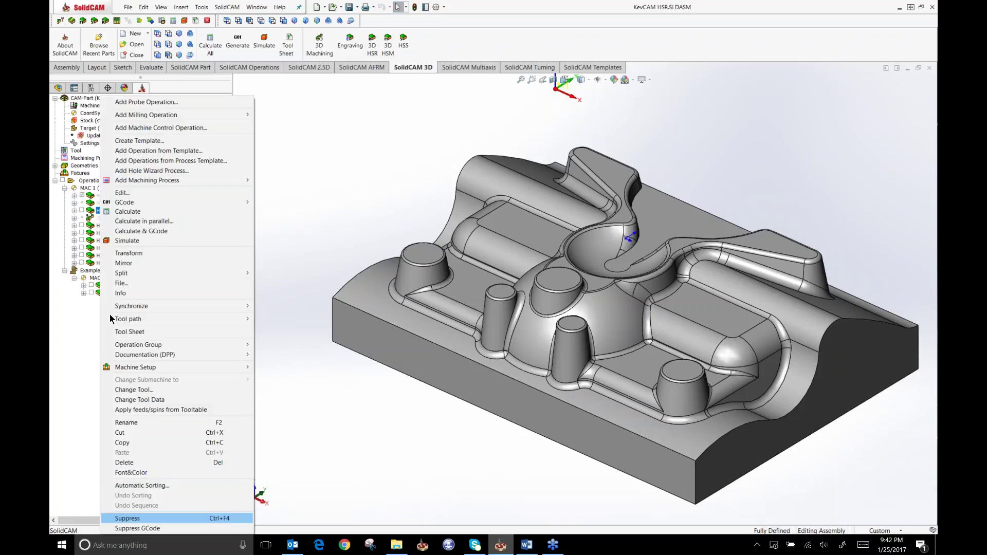
pyautogui.press('Escape')
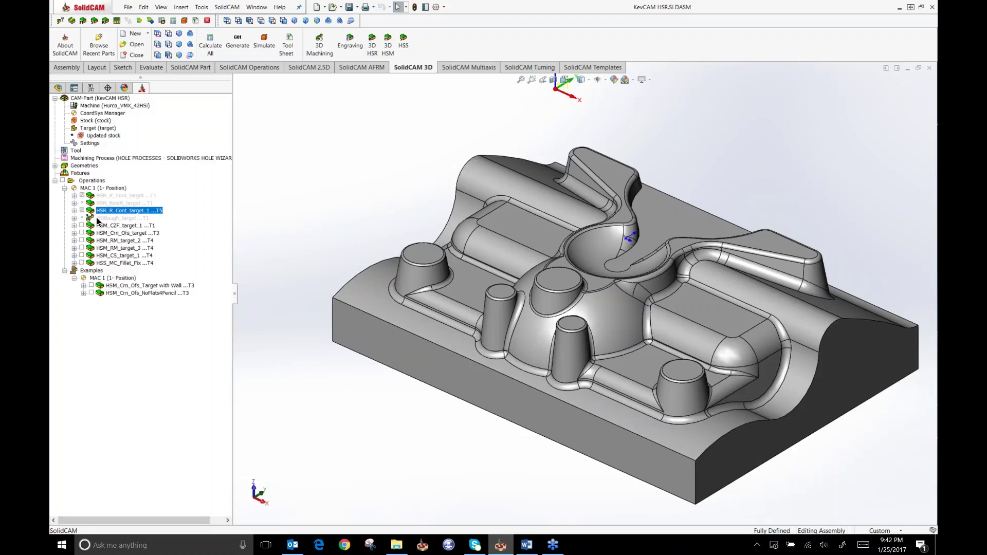
# Step: Unsuppress the 3DRough_target operation
pyautogui.click(96, 218)
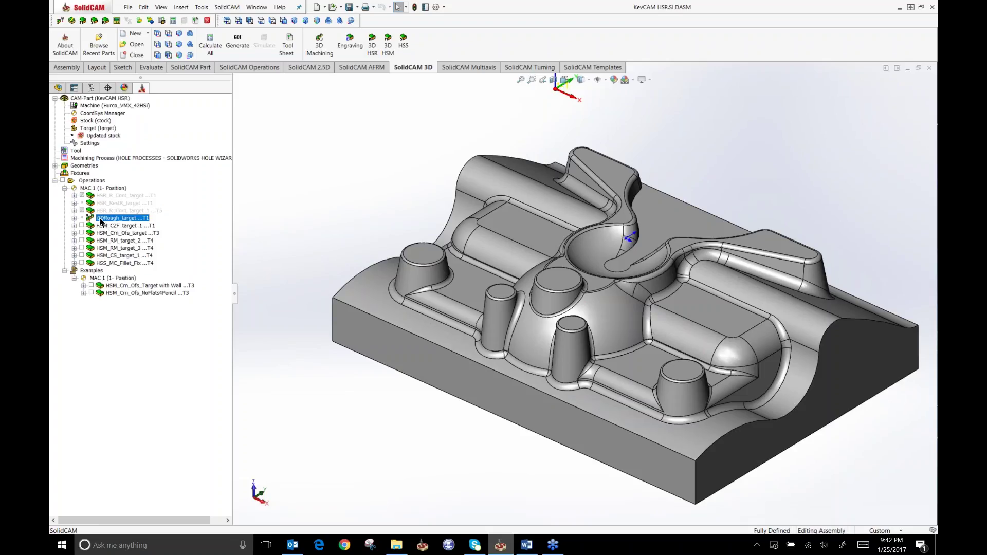
pyautogui.rightClick(100, 221)
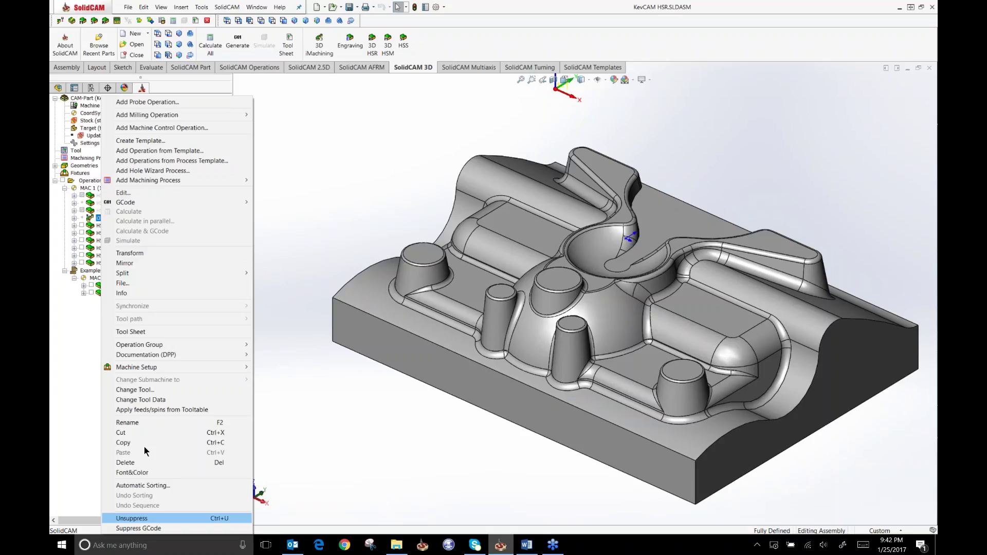
pyautogui.click(131, 518)
# Step: Calculate the 3DRough_target tool path from its context menu
pyautogui.rightClick(96, 225)
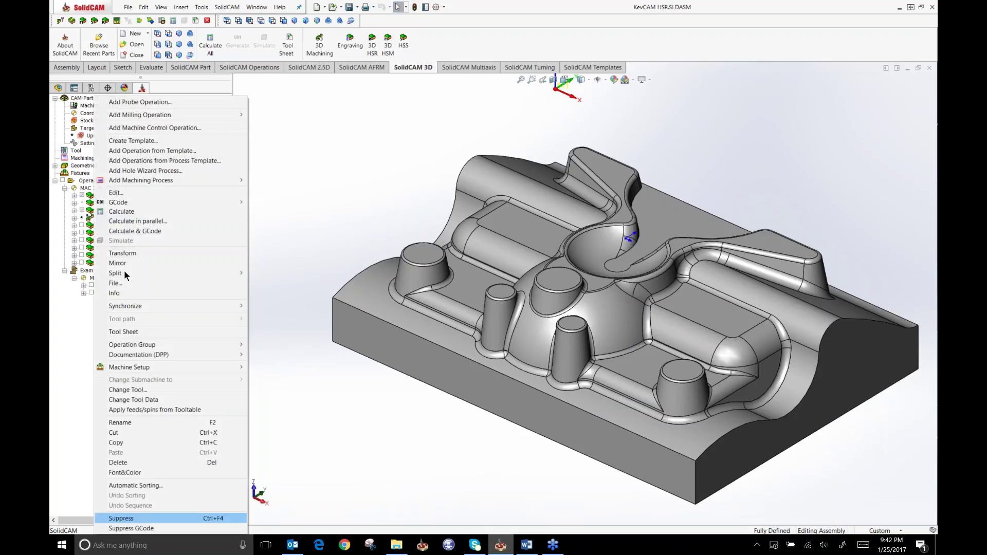
pyautogui.click(127, 213)
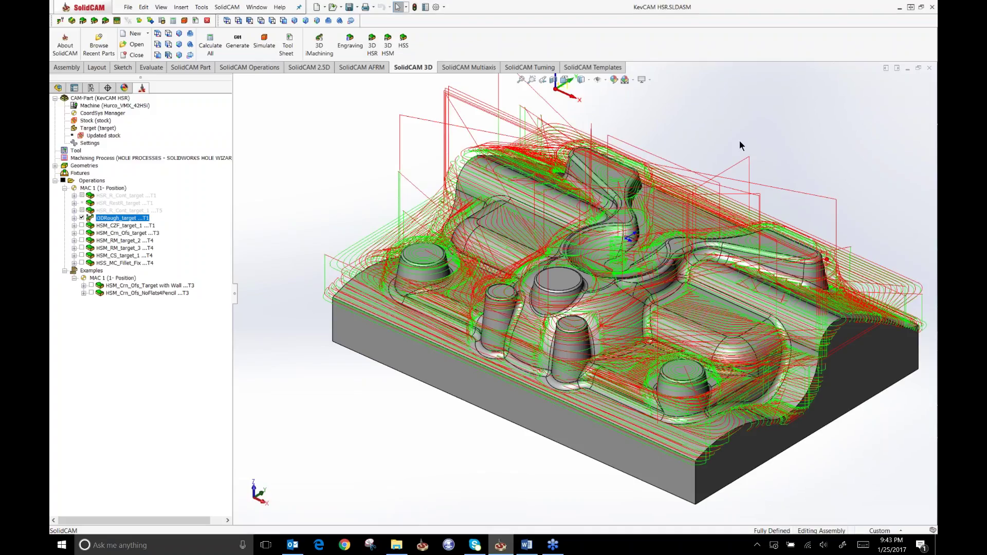
pyautogui.press('Up')
pyautogui.press('Up')
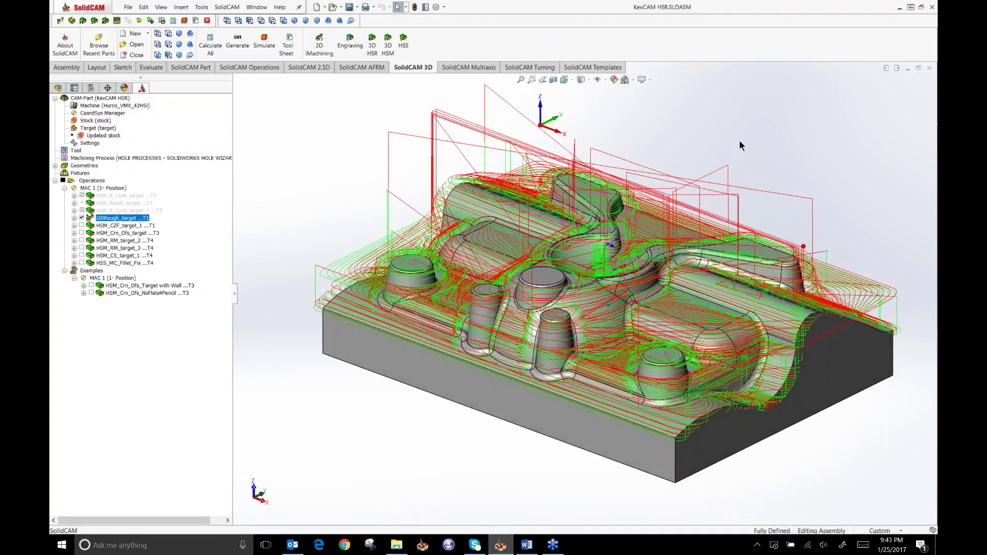
pyautogui.press('Up')
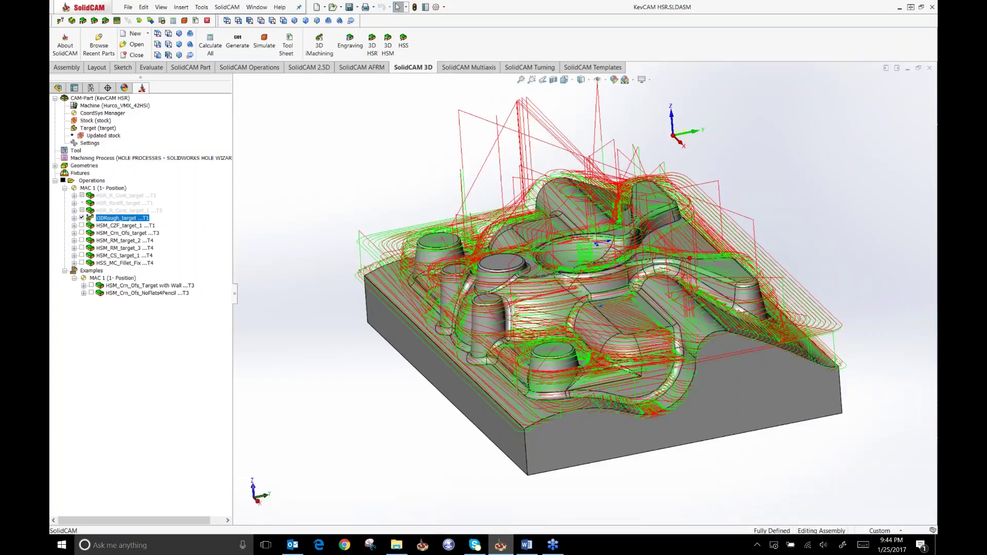
pyautogui.moveTo(823, 324); pyautogui.dragTo(743, 322, button='middle')
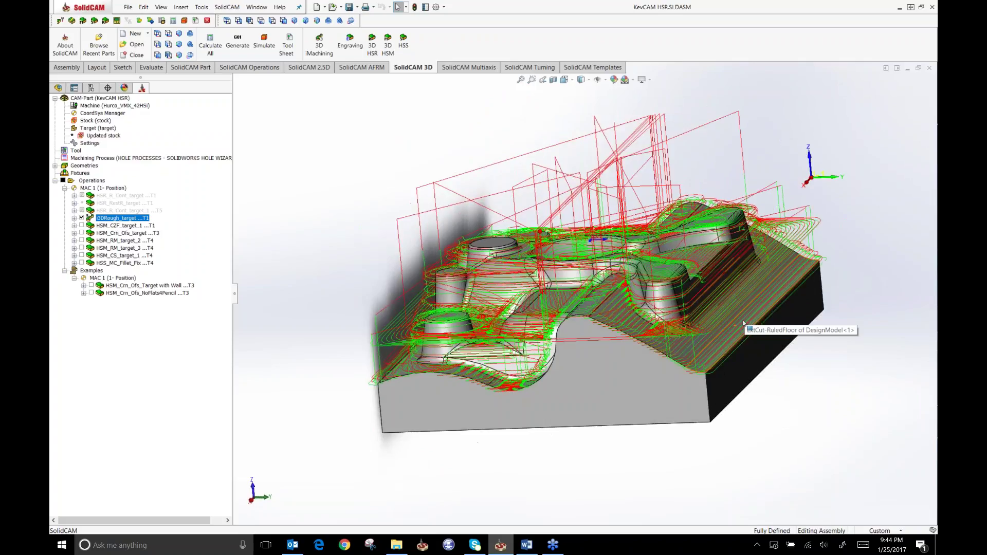
pyautogui.press('Down')
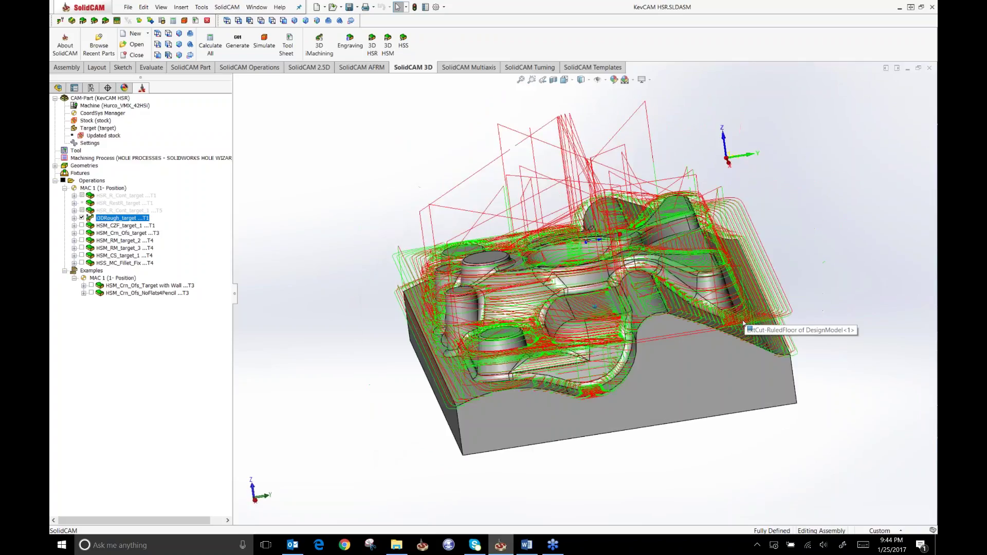
pyautogui.press('Right')
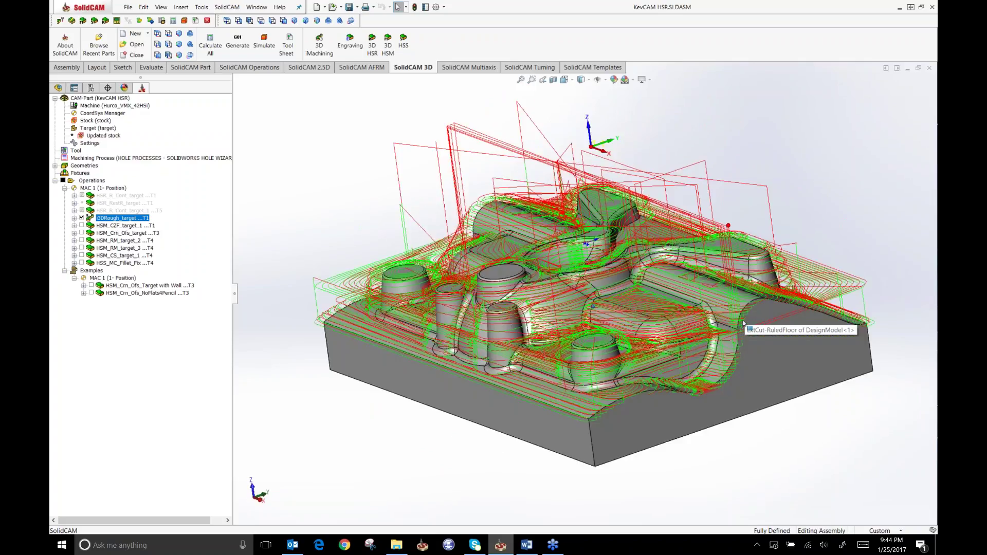
pyautogui.press('Right')
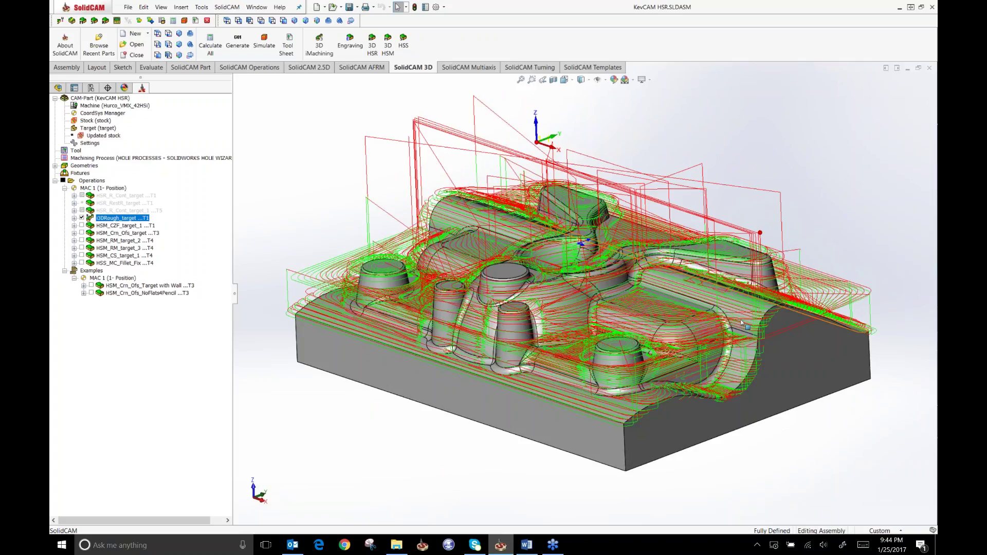
pyautogui.scroll(-2, 742, 322)
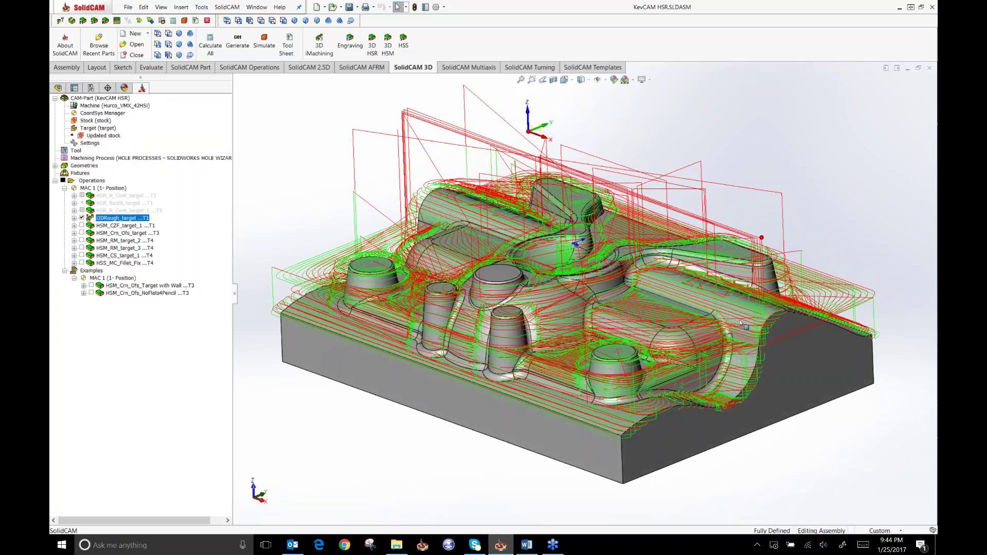
pyautogui.scroll(-1, 740, 323)
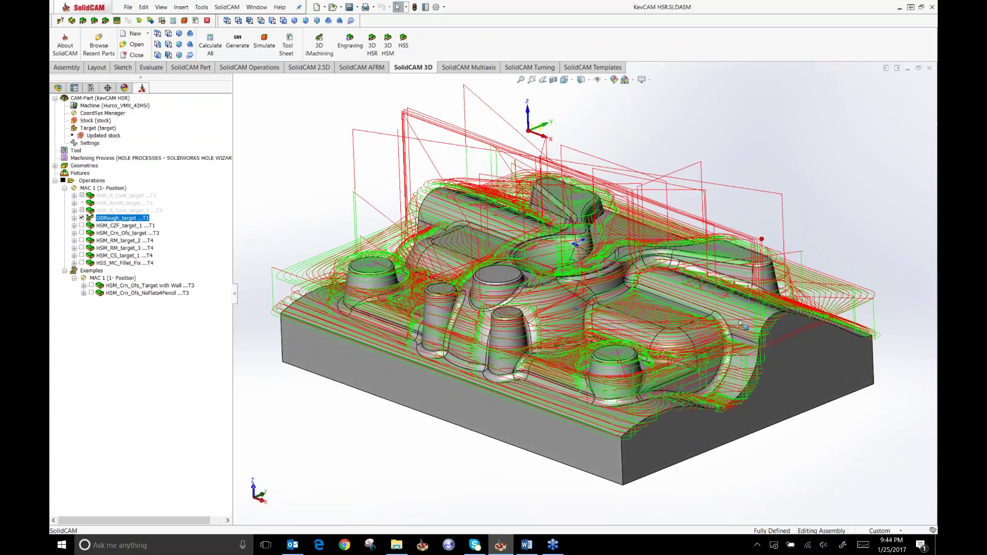
pyautogui.scroll(-3, 738, 319)
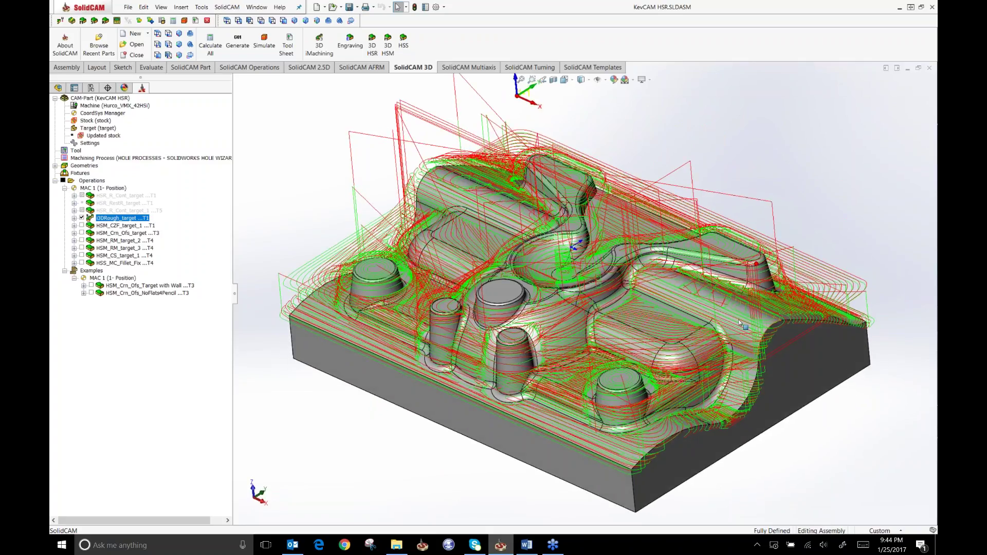
# Step: Review the 3DRough_target geometry, 0.3125 inch end mill and milling levels in its settings
pyautogui.doubleClick(94, 219)
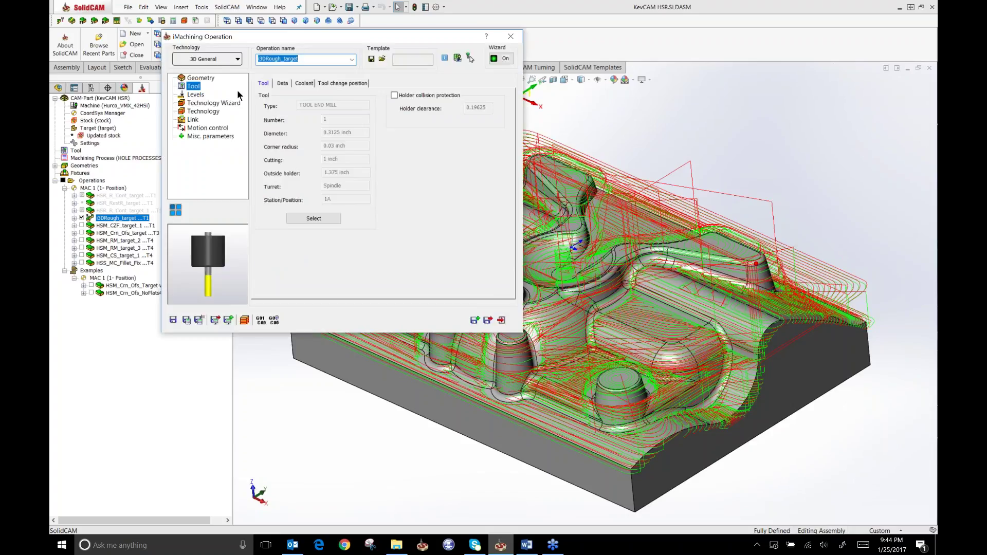
pyautogui.click(200, 78)
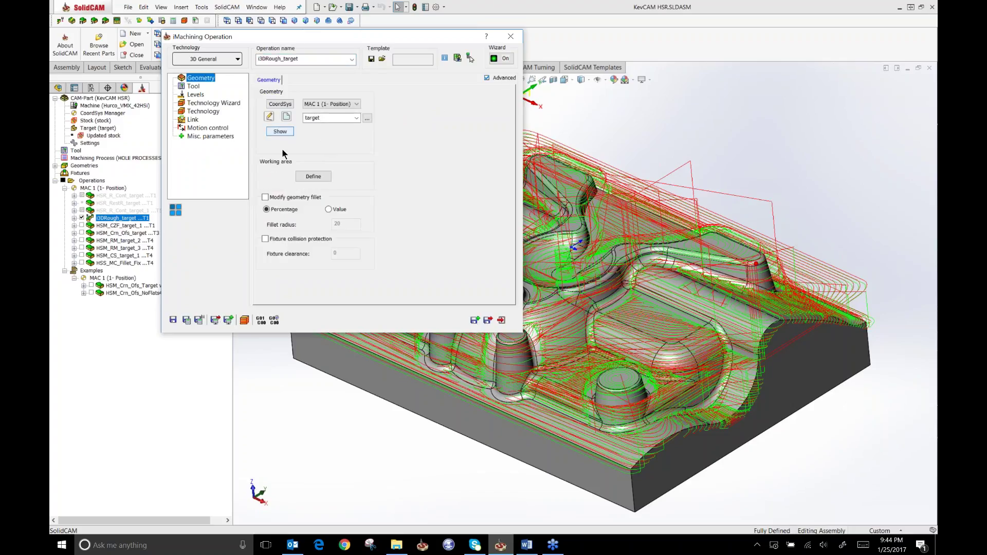
pyautogui.click(279, 131)
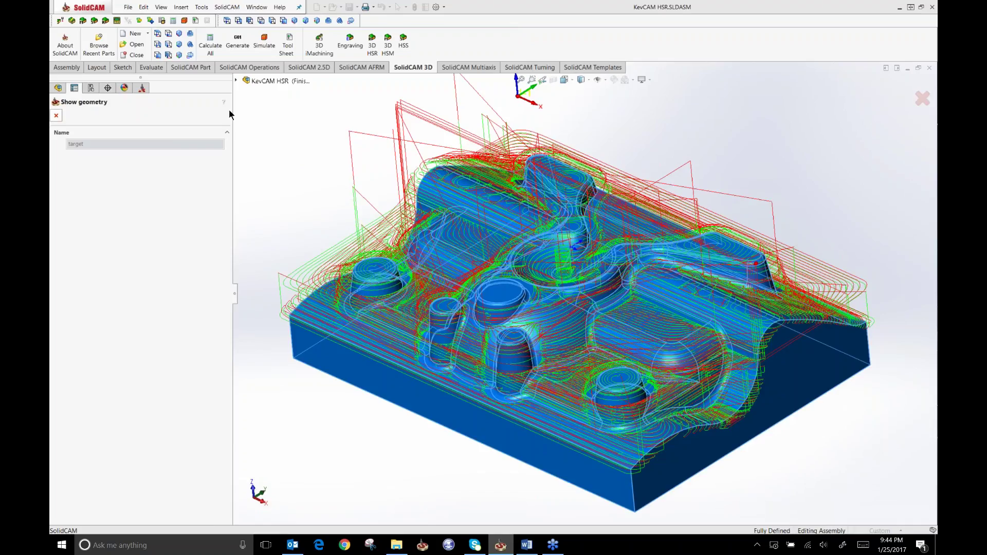
pyautogui.press('Escape')
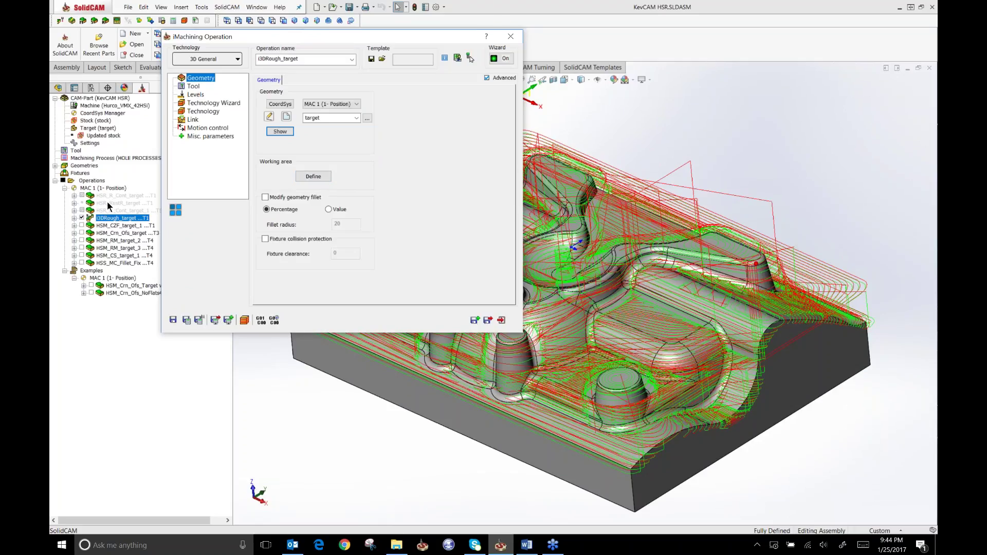
pyautogui.click(193, 86)
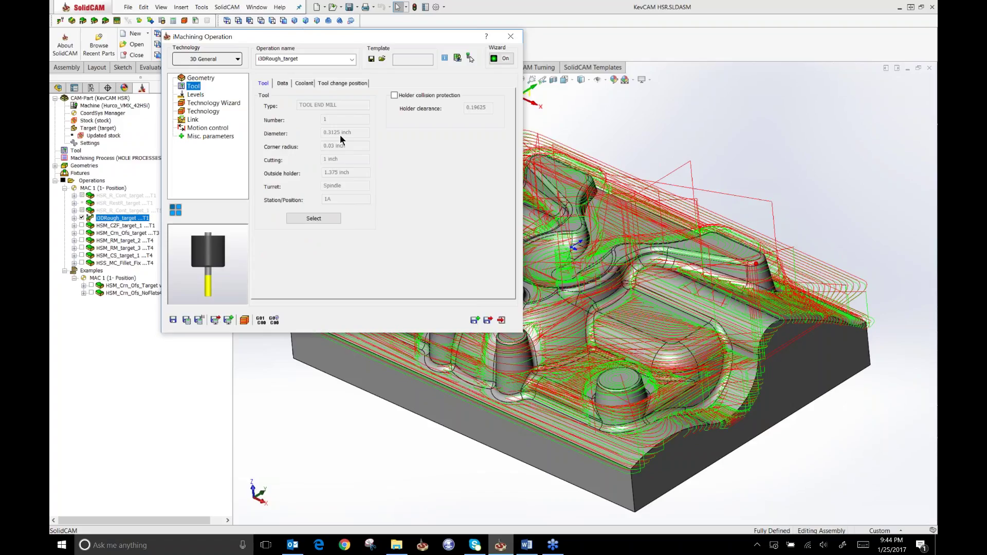
pyautogui.click(195, 94)
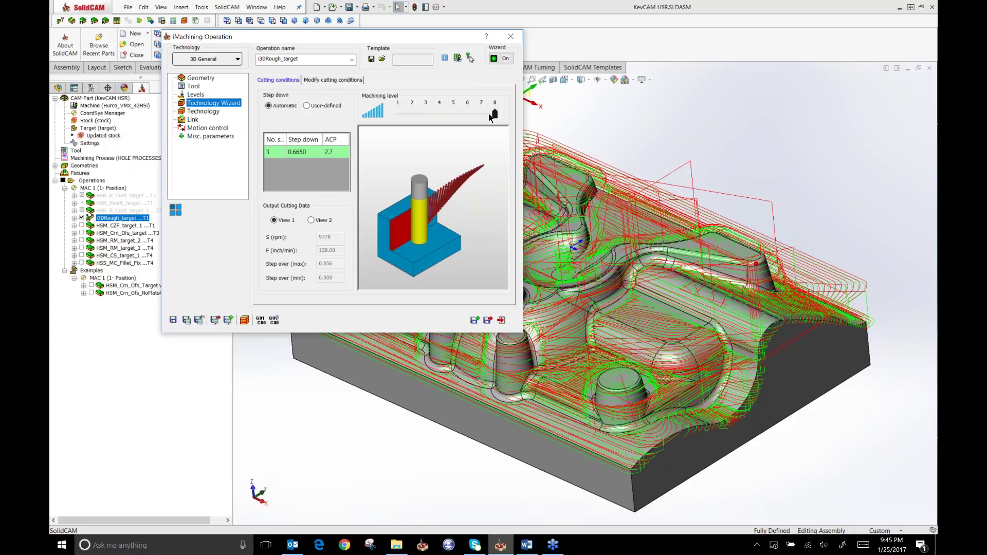
# Step: Compare a lower machining level, return it to 8, and show cutting speed and chip thickness
pyautogui.moveTo(492, 113); pyautogui.dragTo(445, 123)
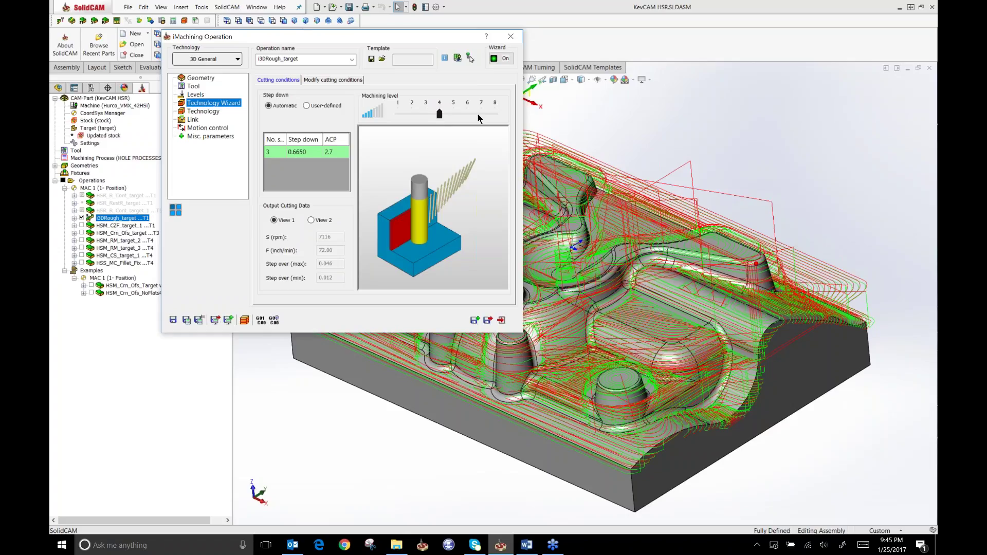
pyautogui.moveTo(477, 114); pyautogui.dragTo(498, 114)
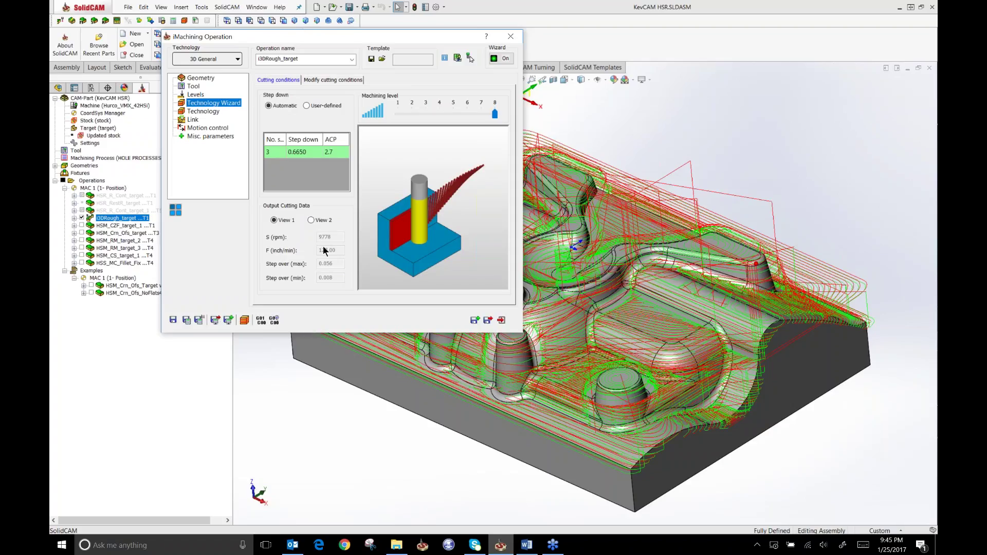
pyautogui.press('Down')
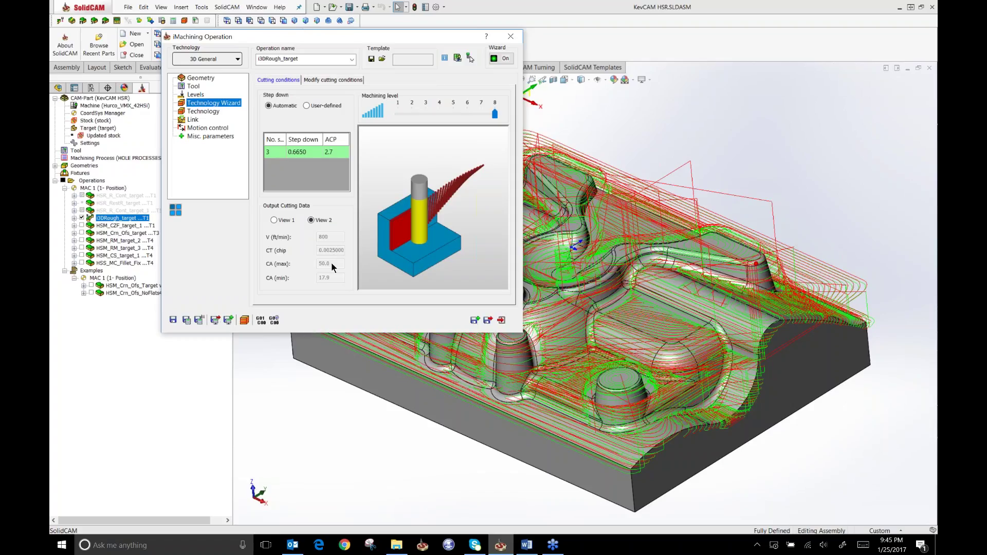
pyautogui.click(208, 113)
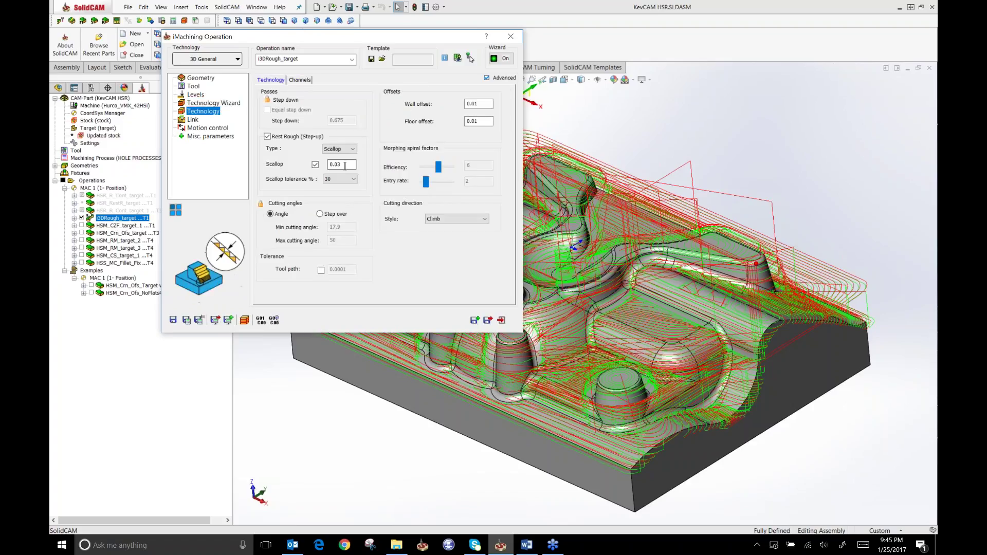
# Step: Select the 0.03 rest-rough scallop value in the technology parameters
pyautogui.moveTo(339, 164); pyautogui.dragTo(327, 165)
# Step: Close the operation settings, start the simulation with toolpaths hidden, and switch to SolidVerify mode
pyautogui.click(245, 321)
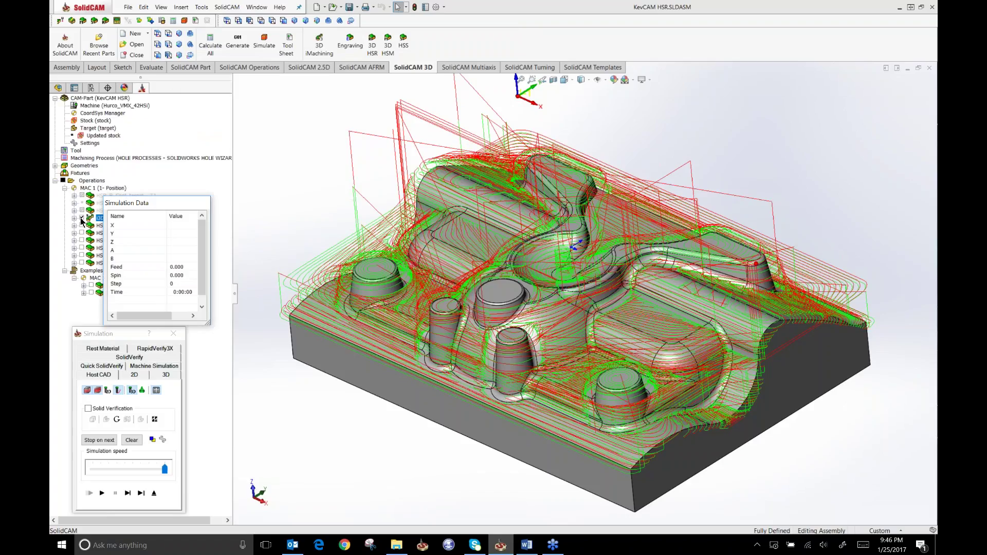
pyautogui.click(101, 493)
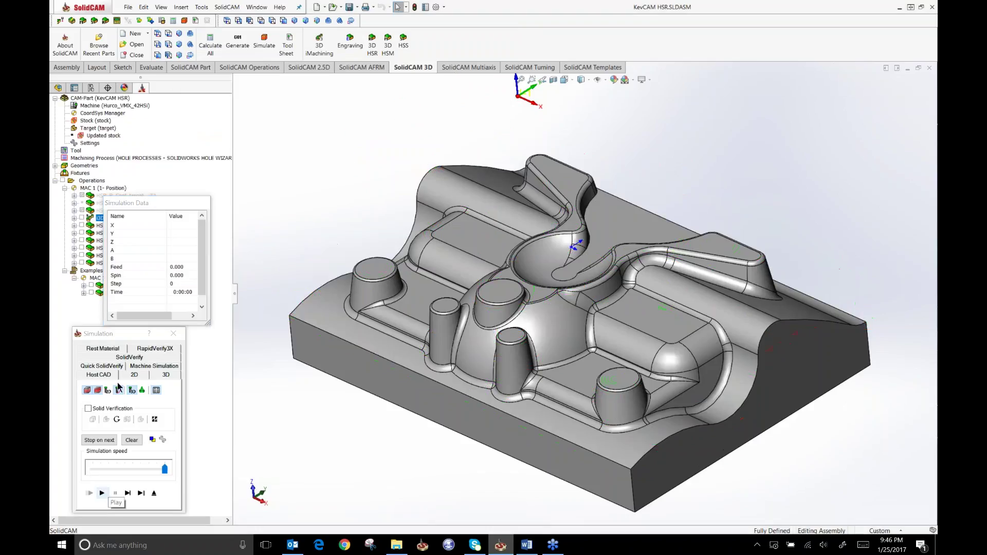
pyautogui.click(128, 357)
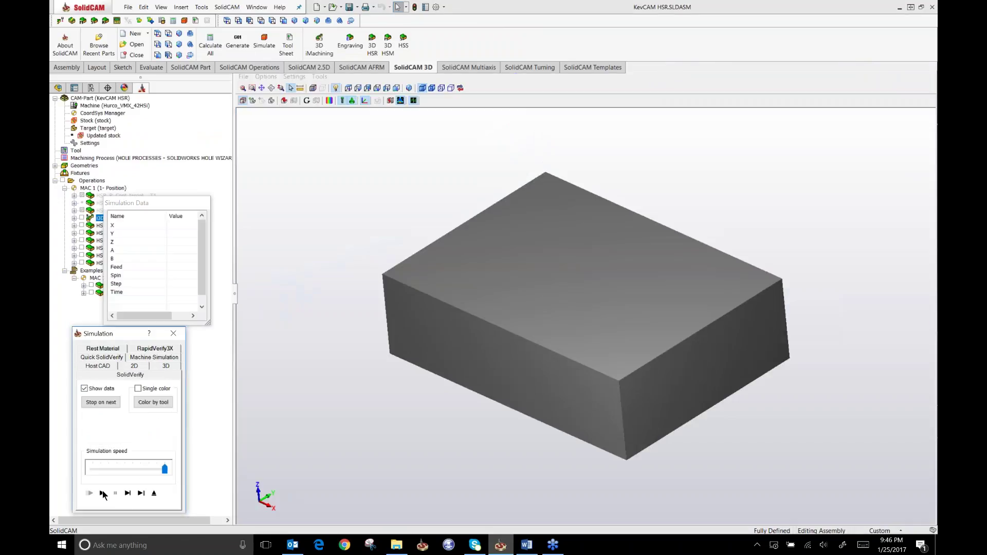
# Step: Run the 3DRough_target SolidVerify simulation to its 0:18:03 finish, adjusting the speed slider
pyautogui.click(145, 469)
pyautogui.click(103, 493)
pyautogui.moveTo(157, 469); pyautogui.dragTo(133, 468)
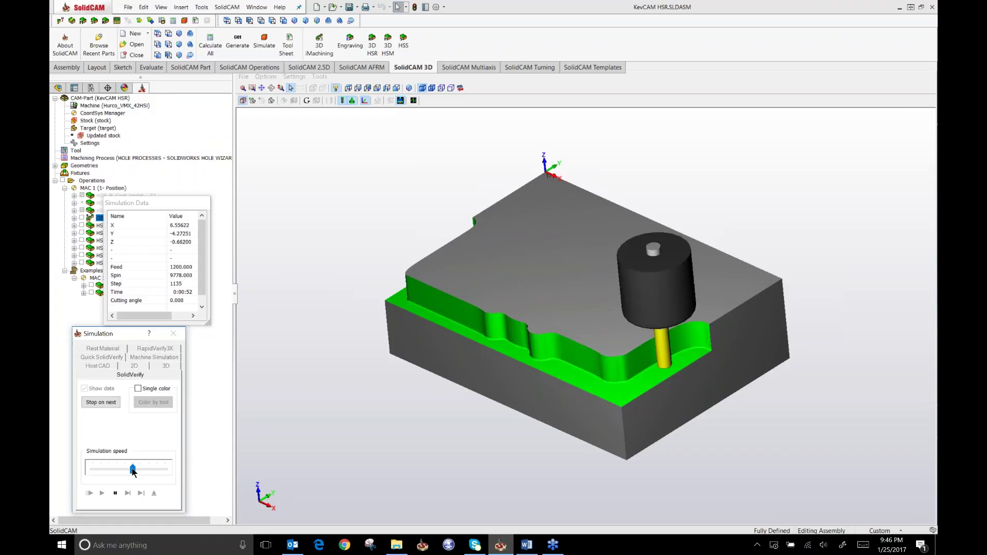
pyautogui.moveTo(133, 470); pyautogui.dragTo(150, 470)
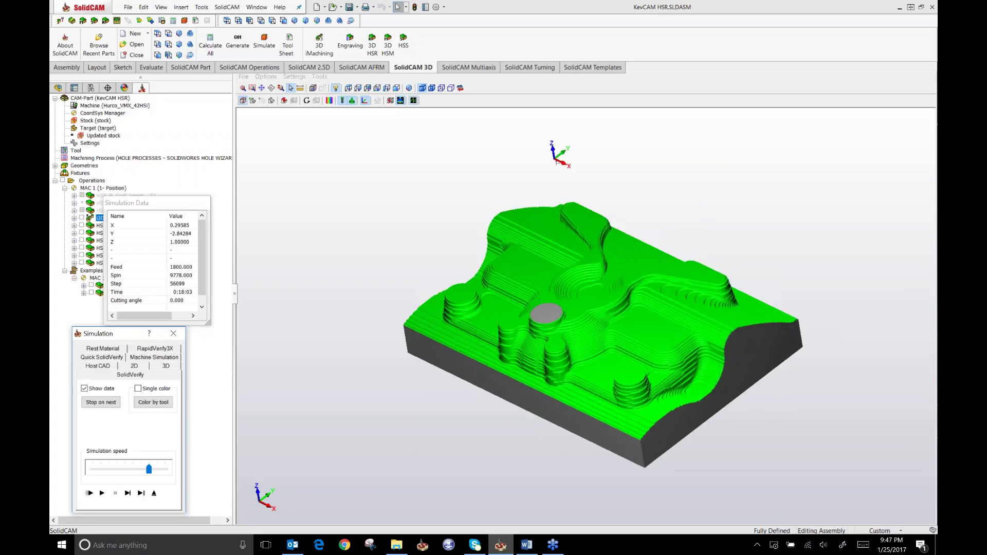
# Step: Rotate and zoom to inspect the roughed mold part, then minimise SolidCAM
pyautogui.moveTo(282, 457); pyautogui.dragTo(283, 456)
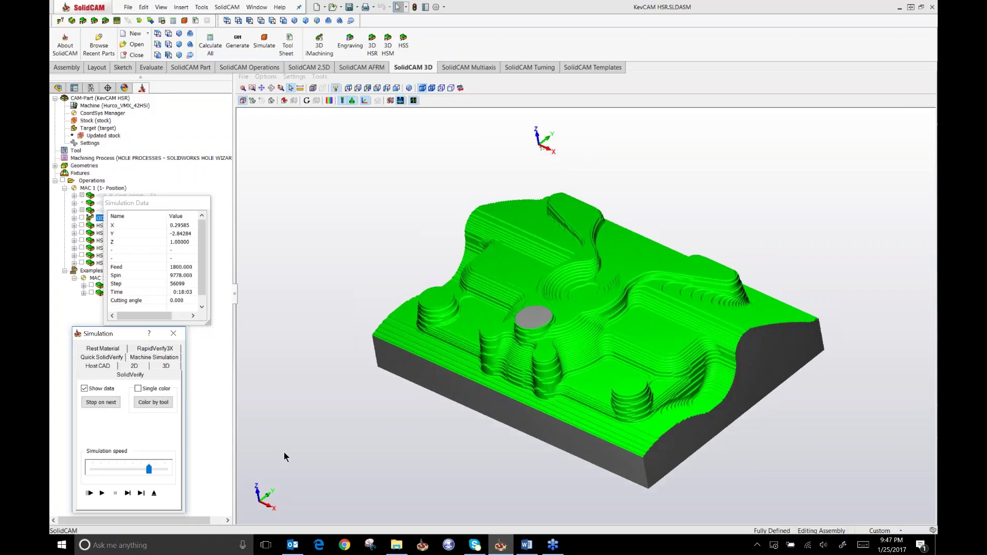
pyautogui.scroll(2, 284, 456)
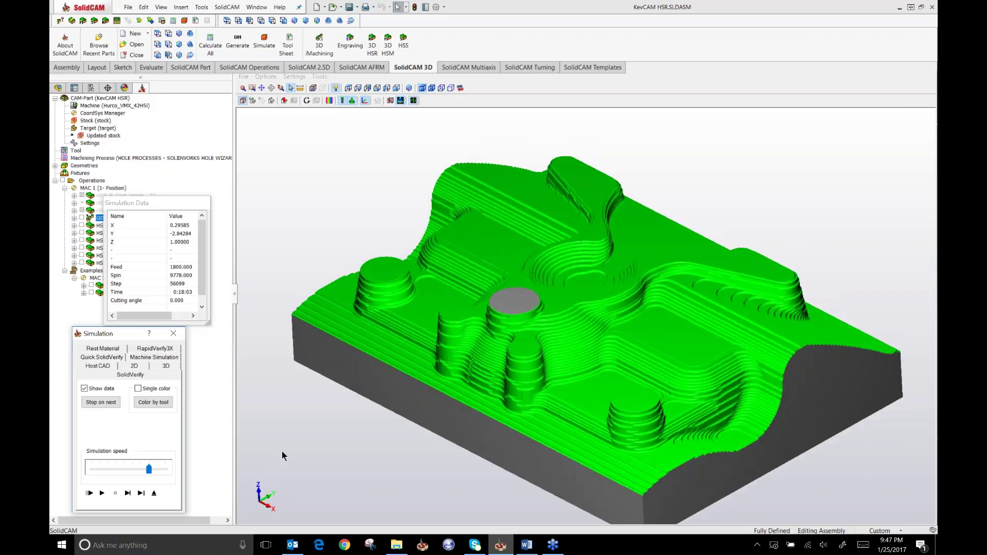
pyautogui.moveTo(282, 451); pyautogui.dragTo(271, 446)
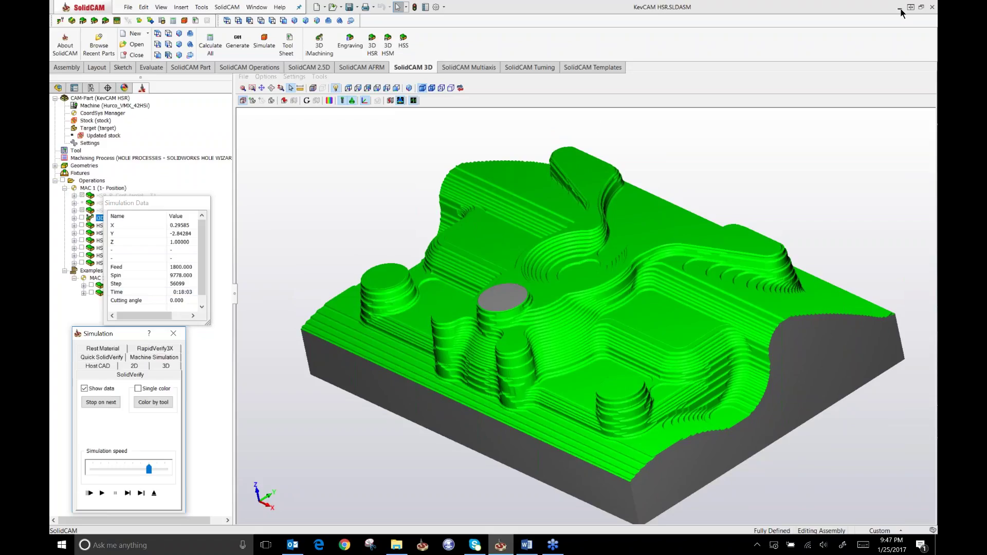
pyautogui.click(361, 115)
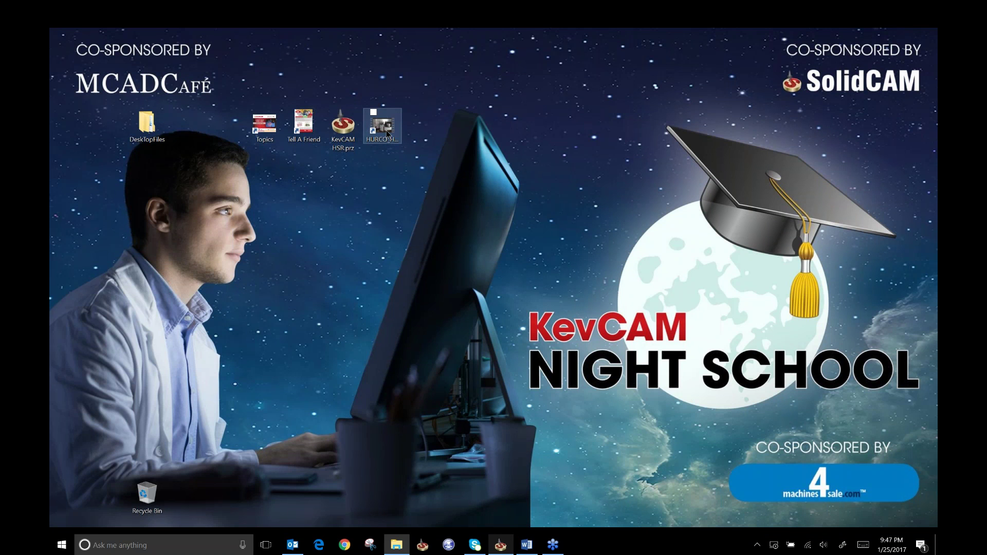
# Step: Play the HURCO video muted in Movies & TV and jump ahead to around 1:05
pyautogui.doubleClick(387, 133)
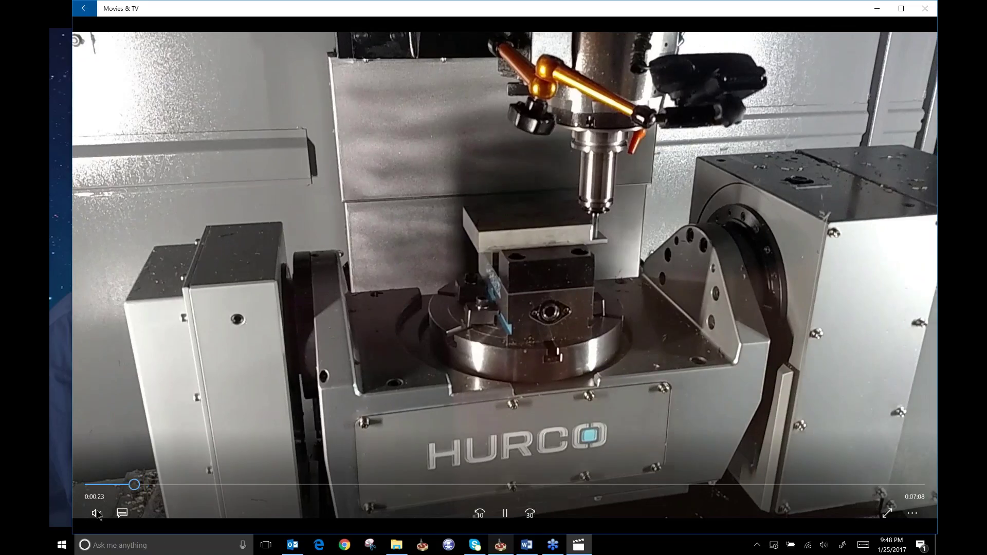
pyautogui.click(96, 514)
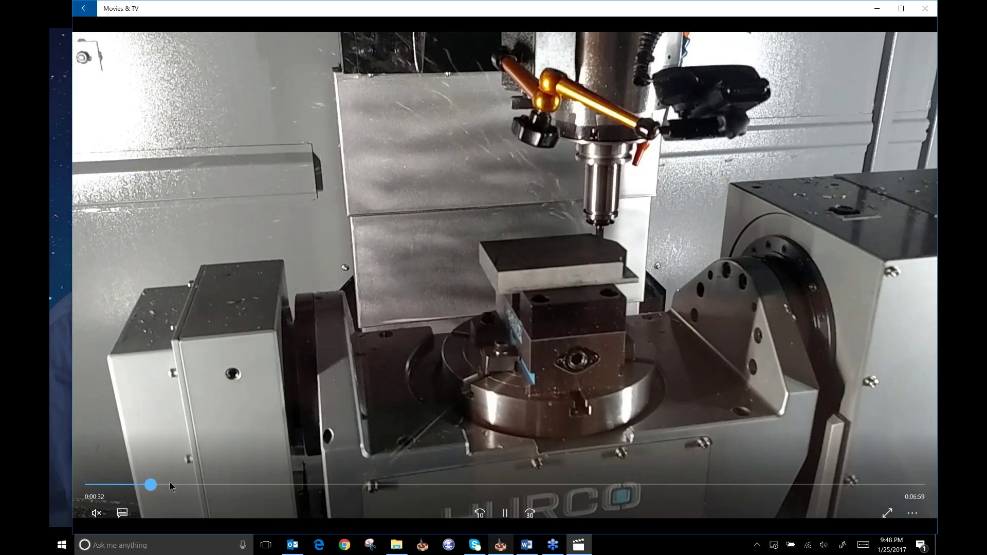
pyautogui.click(173, 484)
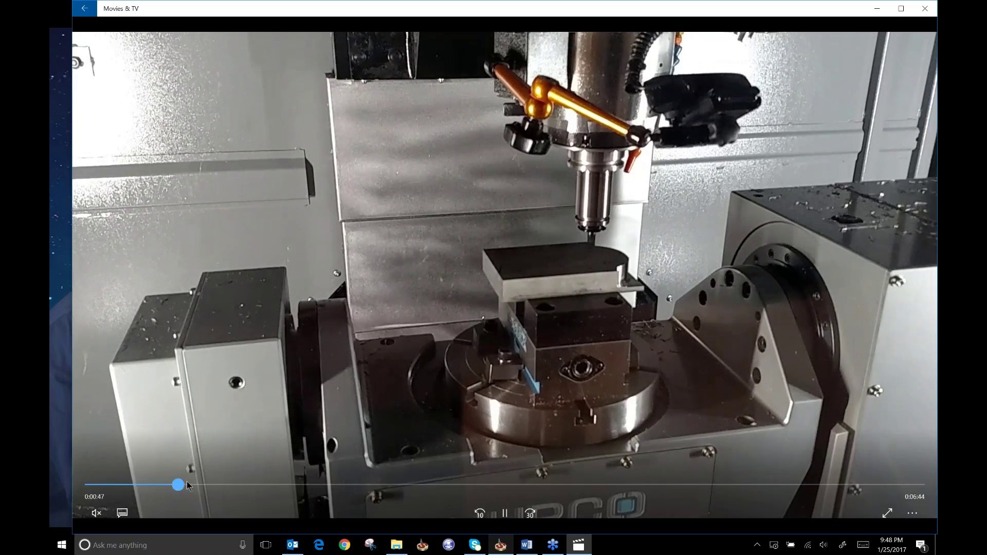
pyautogui.click(198, 485)
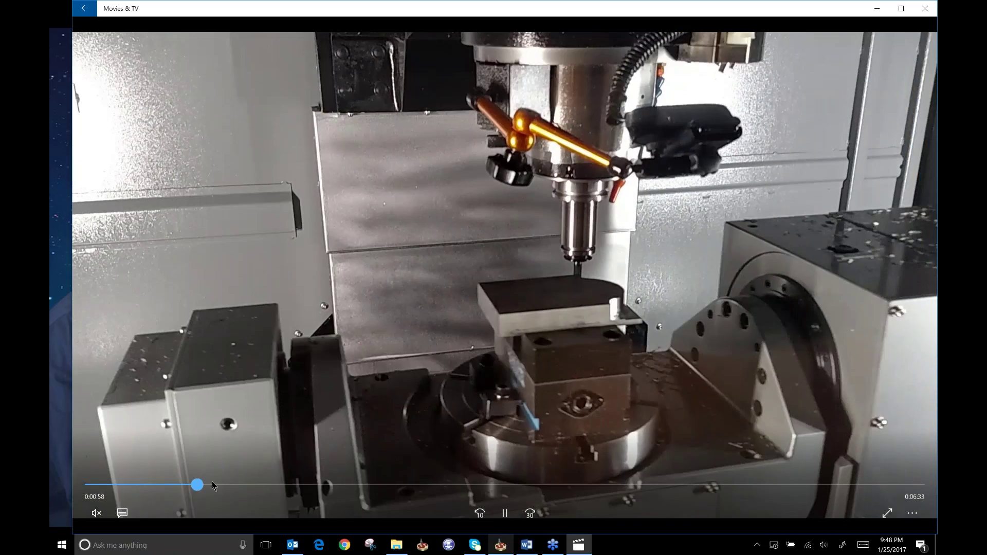
pyautogui.click(211, 485)
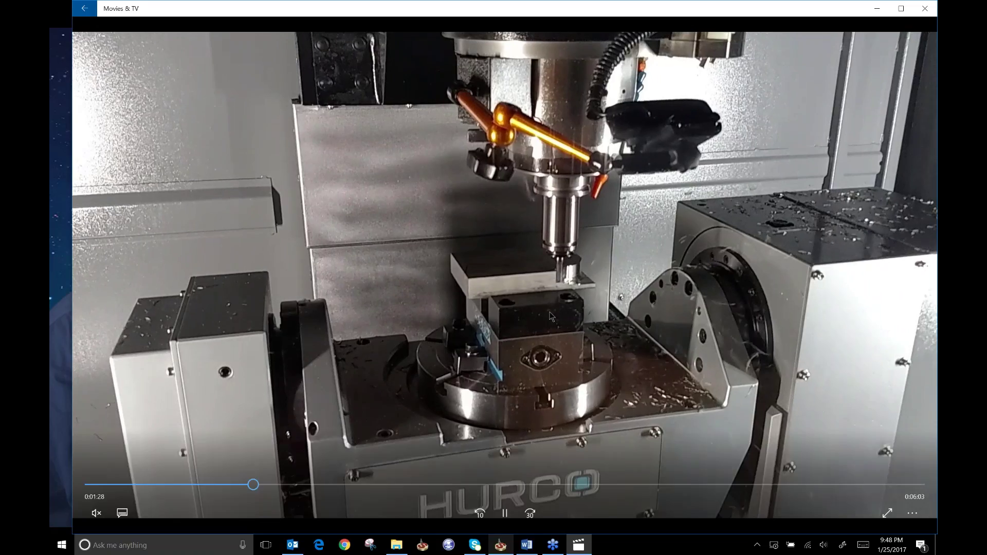
# Step: Jump the HURCO video ahead to about 1:58, then close Movies & TV
pyautogui.click(307, 485)
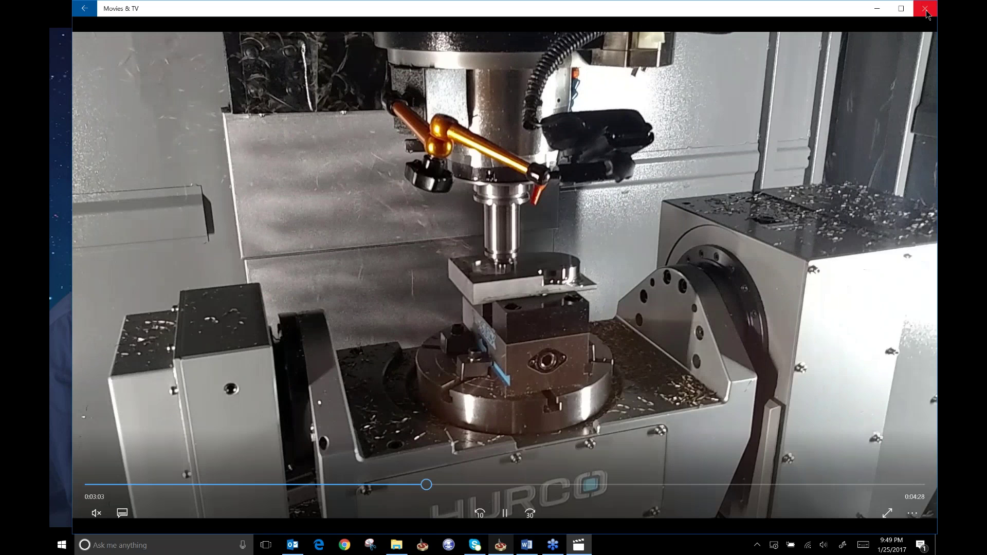
pyautogui.click(925, 9)
# Step: Browse DeskTopFiles > Desktop ICONS and play the Gurhing Diver video
pyautogui.doubleClick(146, 122)
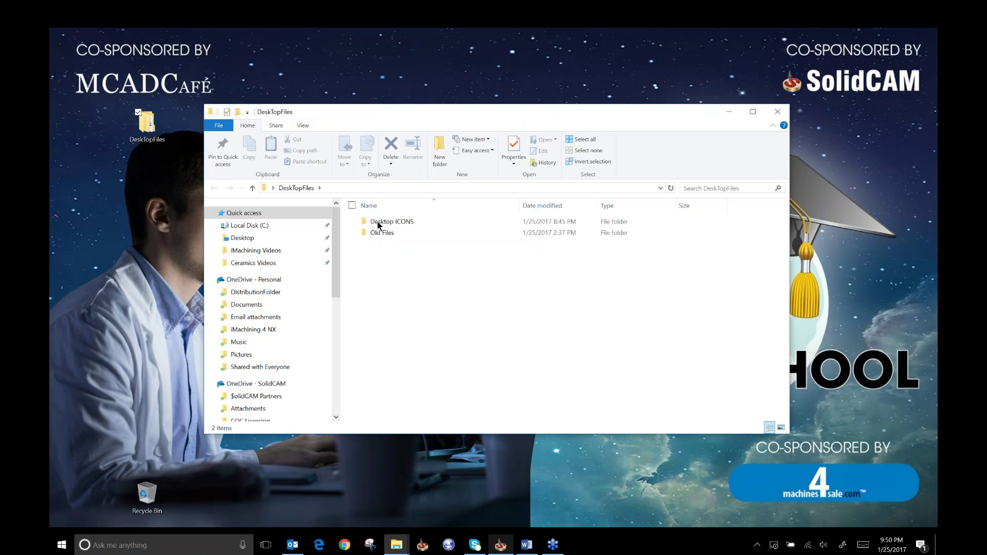
pyautogui.click(379, 226)
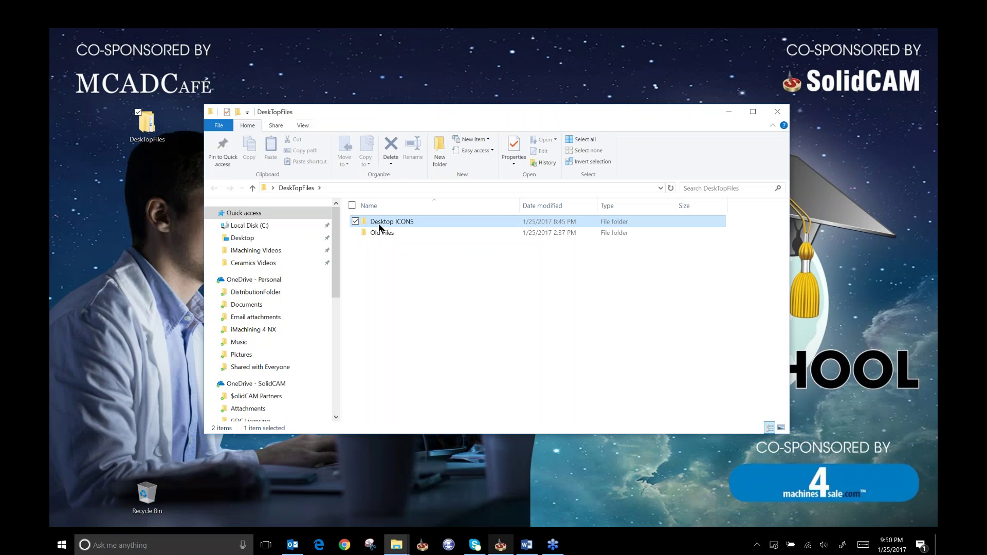
pyautogui.doubleClick(379, 226)
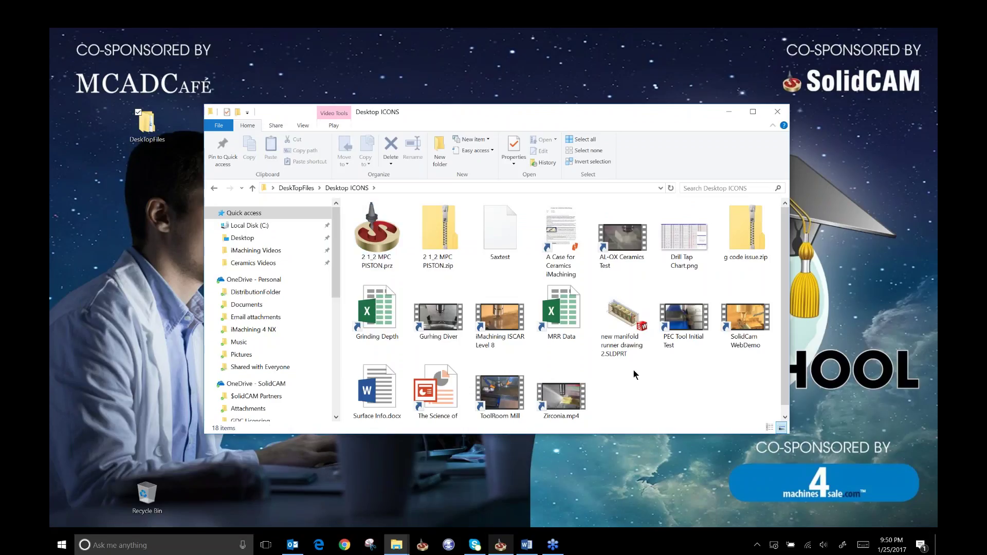
pyautogui.doubleClick(440, 319)
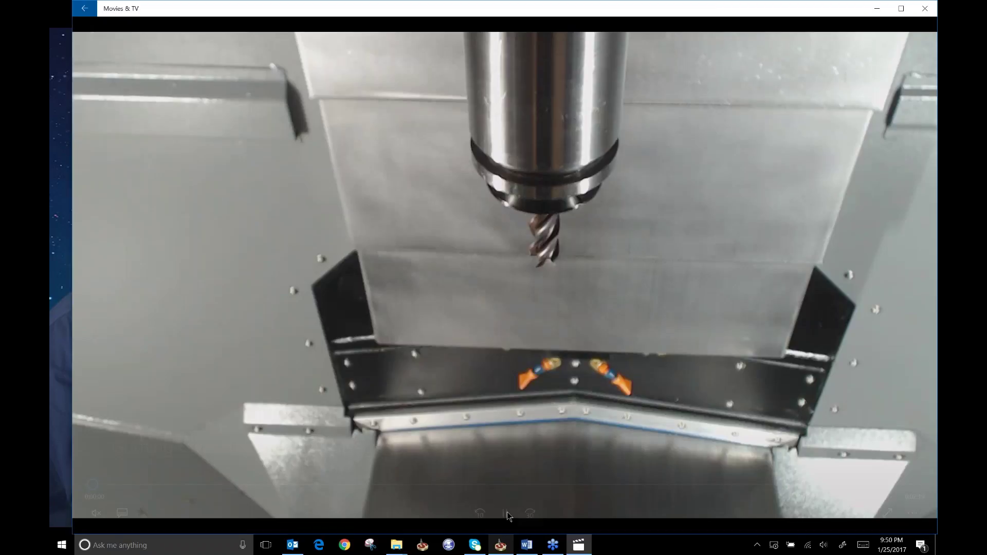
# Step: Pause and resume the Gurhing Diver video, pause it at the end, and close the player
pyautogui.click(506, 512)
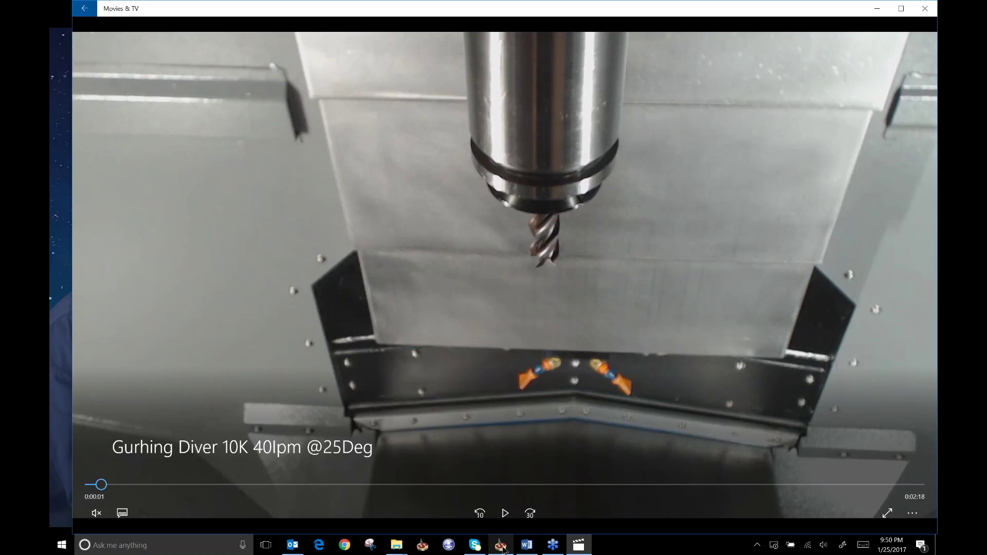
pyautogui.click(506, 513)
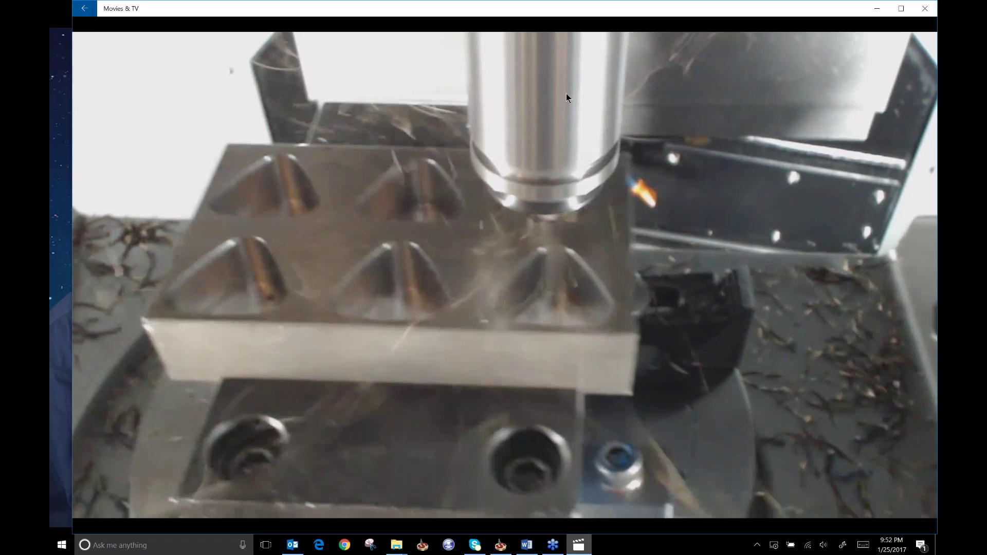
pyautogui.moveTo(198, 439)
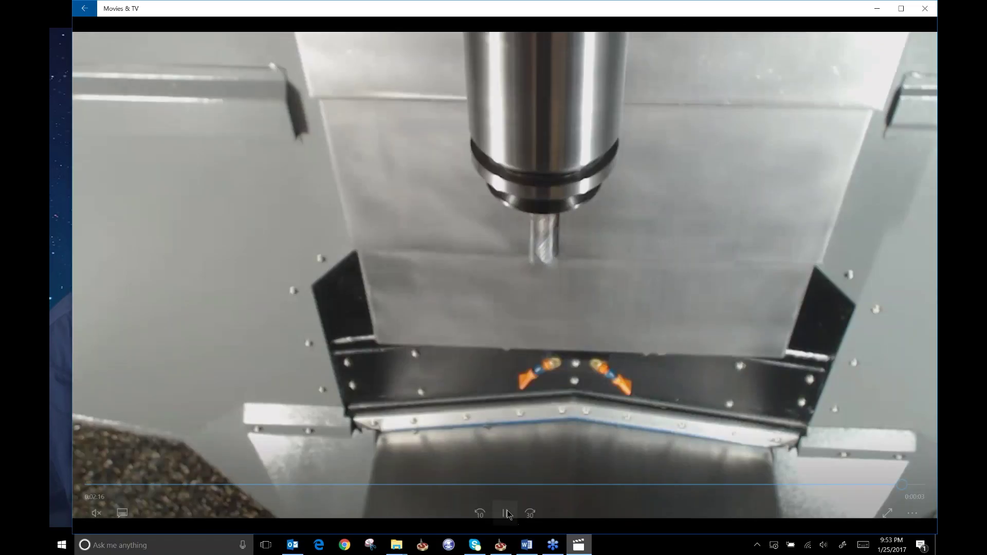
pyautogui.click(507, 514)
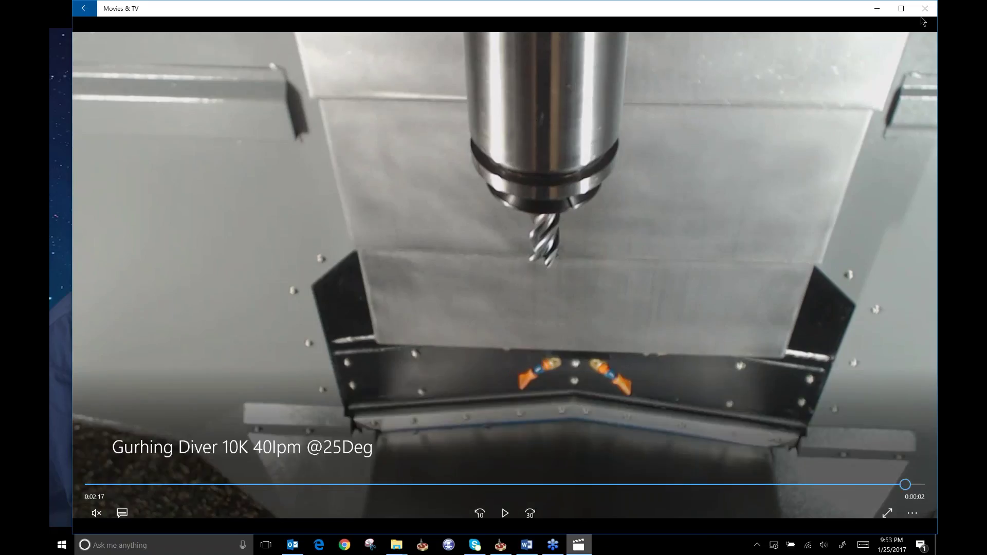
pyautogui.click(924, 8)
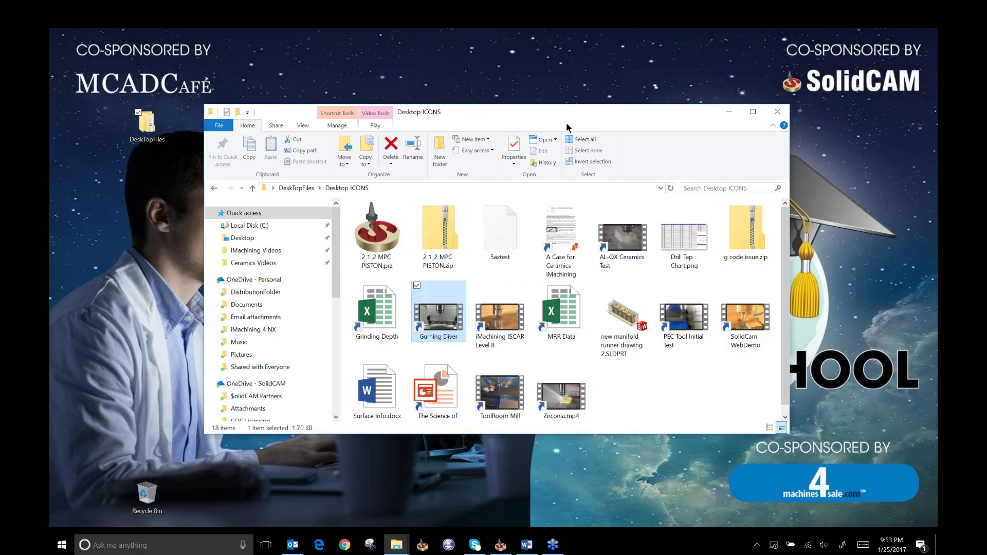
# Step: Close the Desktop ICONS File Explorer window
pyautogui.click(778, 113)
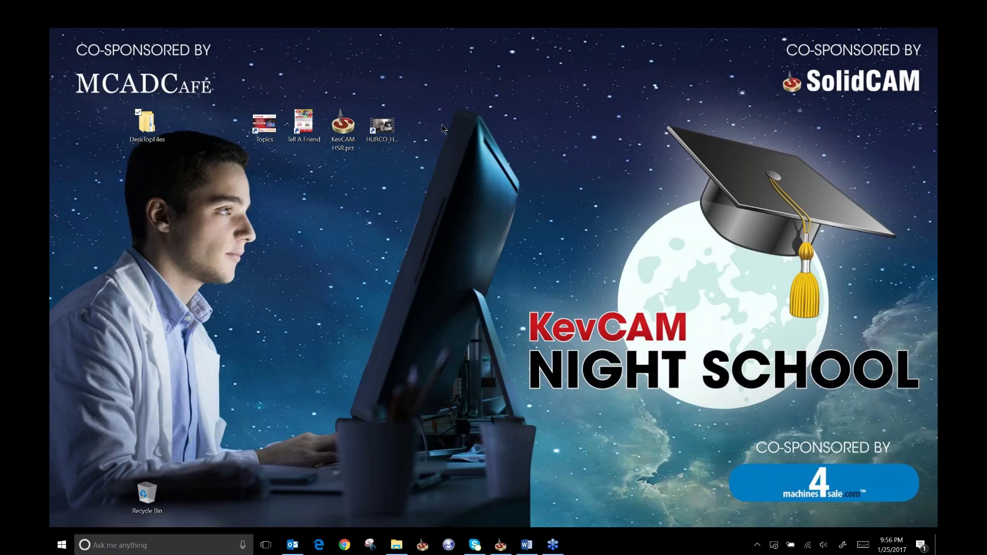
# Step: Reopen the HURCO video and jump to its final seconds, around 7:27
pyautogui.doubleClick(383, 129)
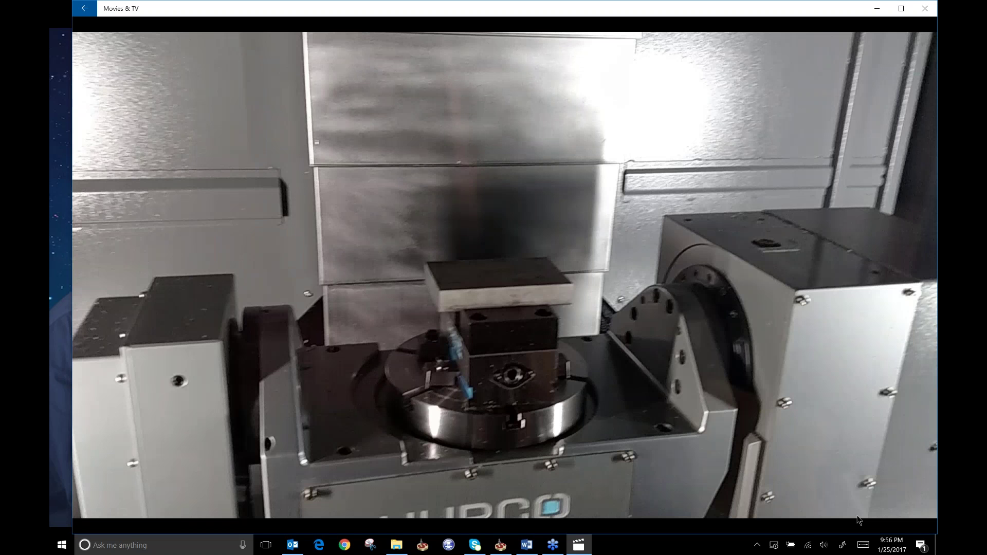
pyautogui.click(906, 488)
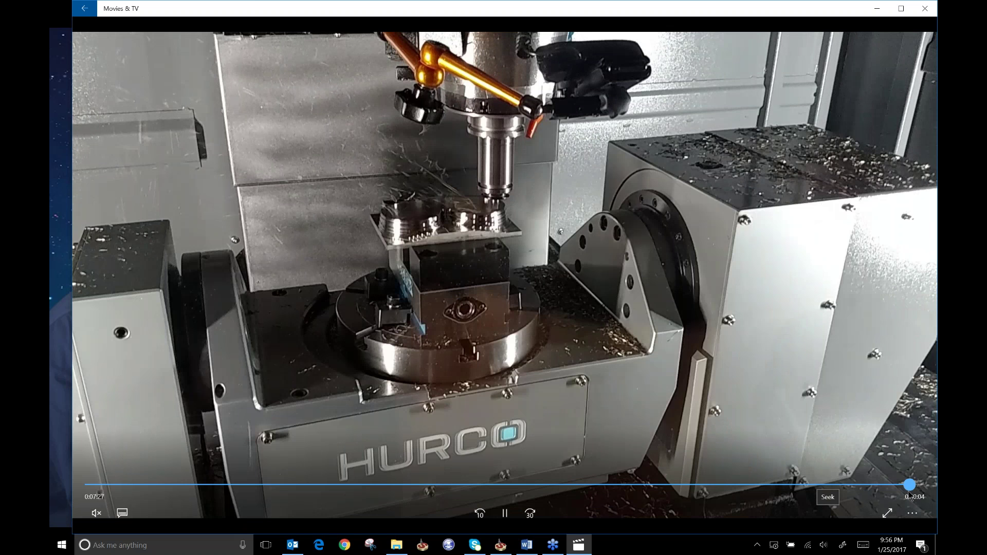
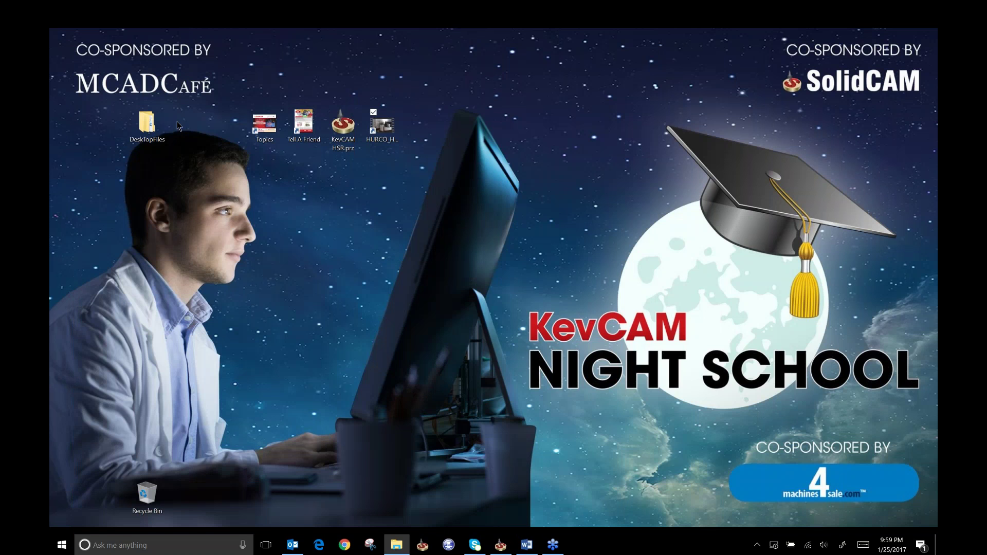
# Step: Open the DesktopFiles folder, then its Desktop ICONS subfolder listing 18 items
pyautogui.doubleClick(148, 129)
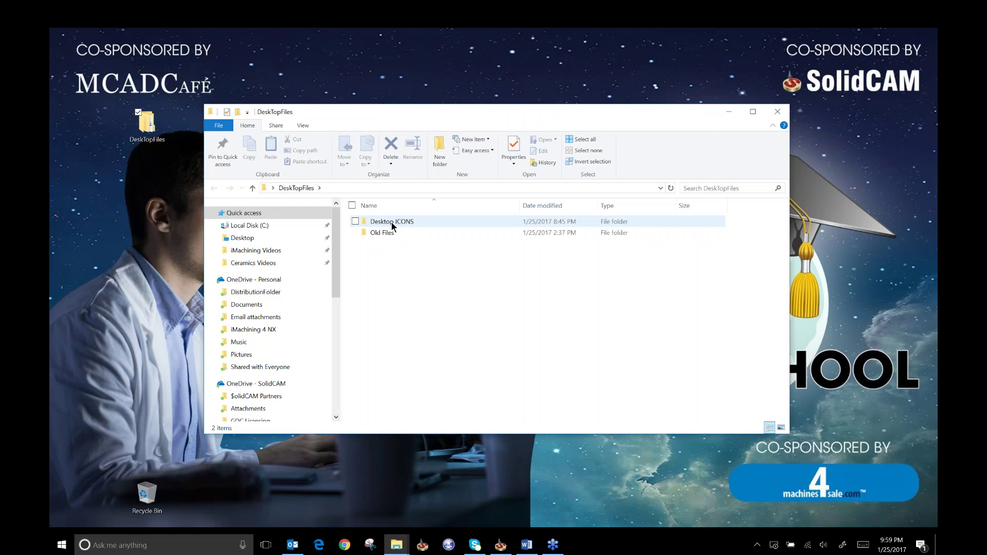
pyautogui.doubleClick(392, 223)
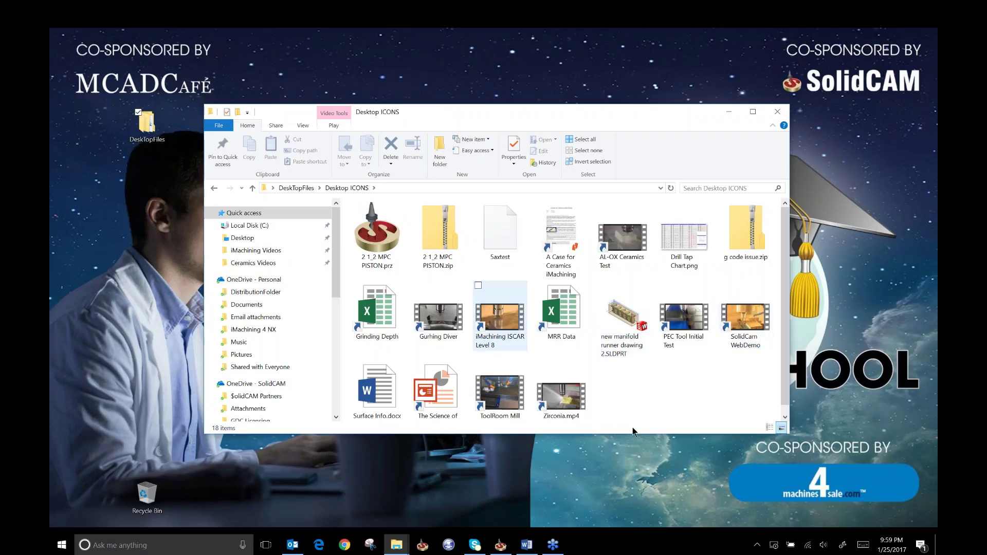
# Step: Start the ToolRoom Mill video in Movies & TV and let it play to about 1:58
pyautogui.doubleClick(506, 408)
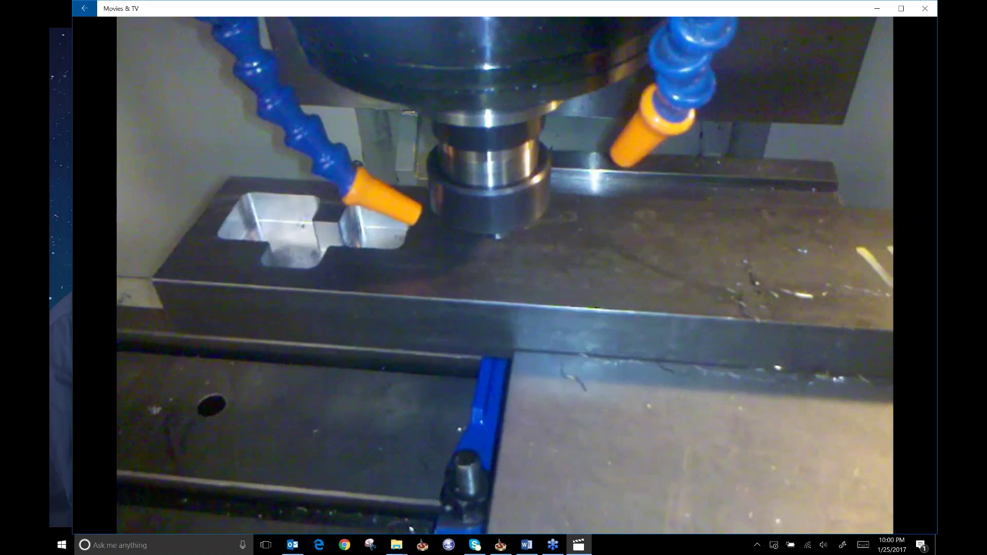
pyautogui.moveTo(272, 212)
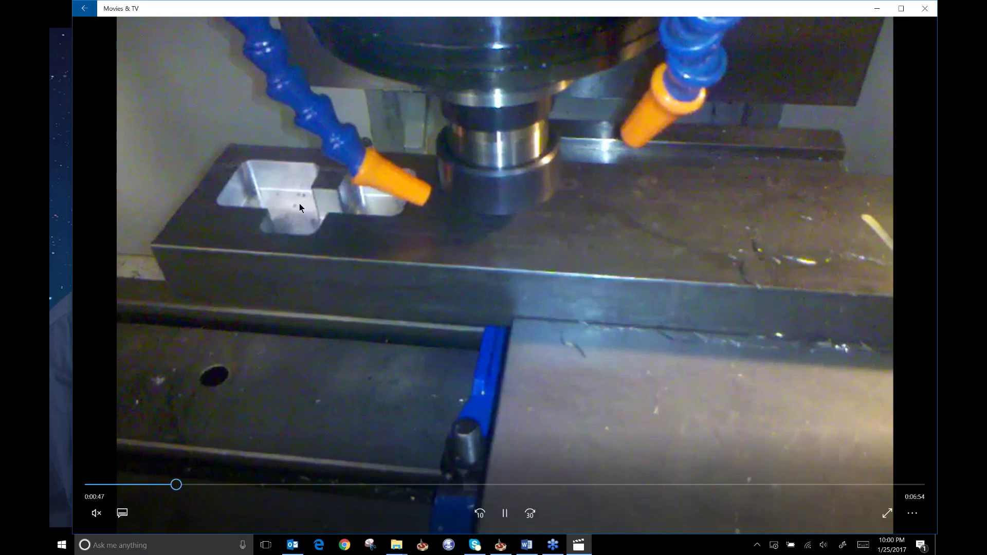
pyautogui.moveTo(298, 204)
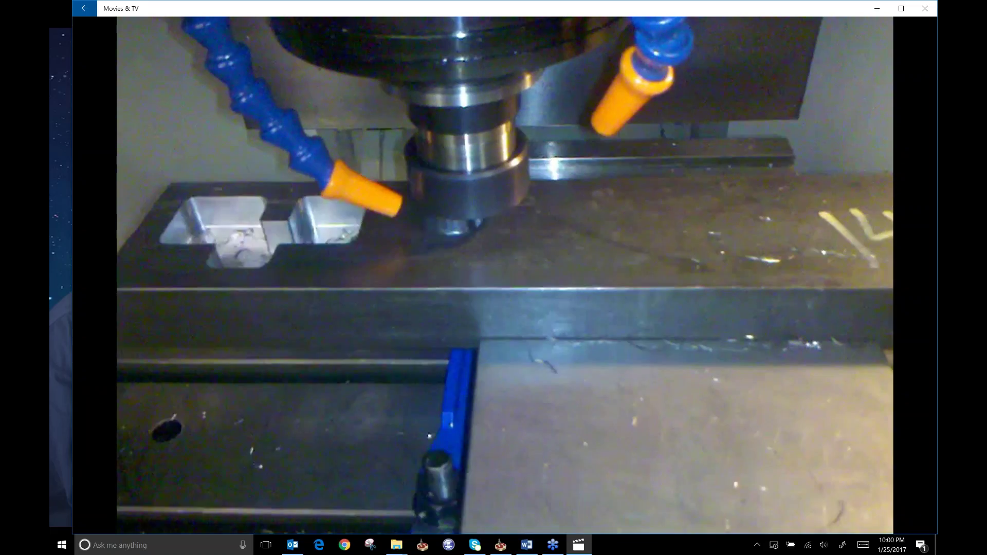
pyautogui.moveTo(246, 193)
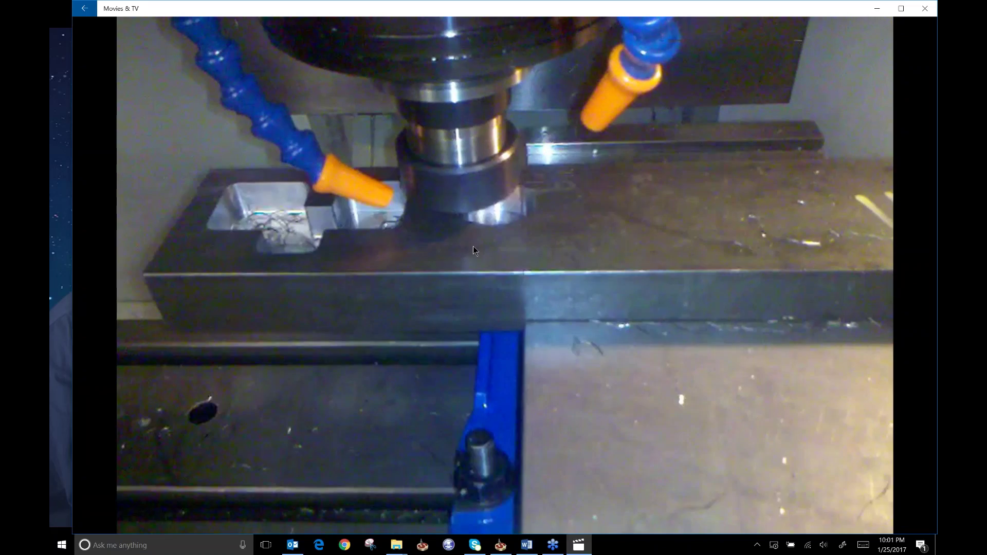
pyautogui.moveTo(472, 249)
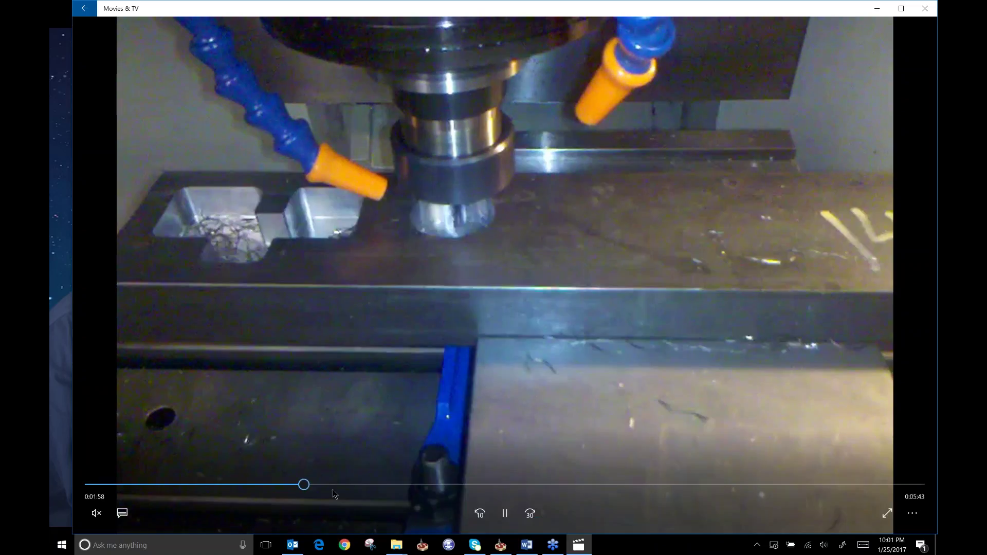
# Step: Seek the video forward through 4:44, 5:42, 6:47 and 7:04, then pause at 7:26
pyautogui.click(599, 484)
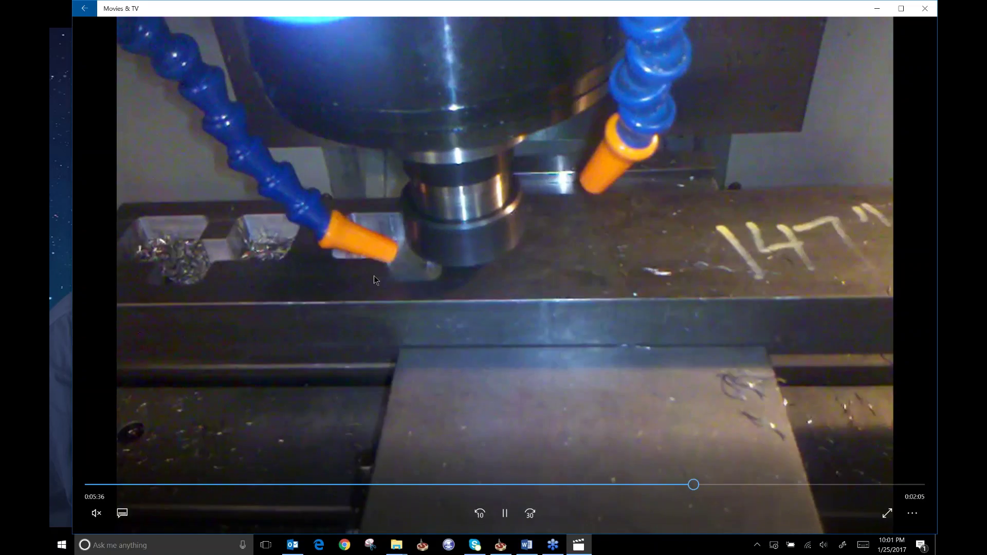
pyautogui.click(704, 485)
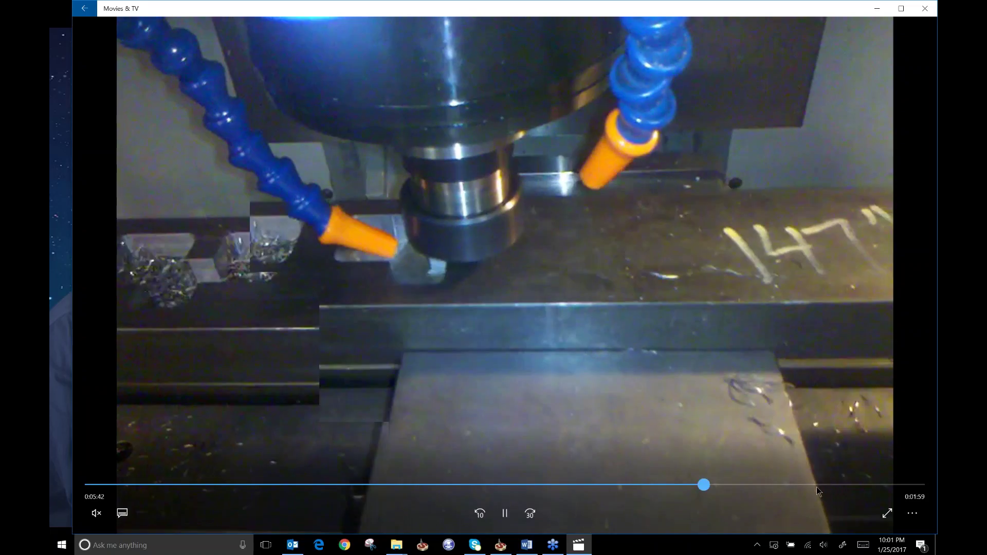
pyautogui.click(820, 485)
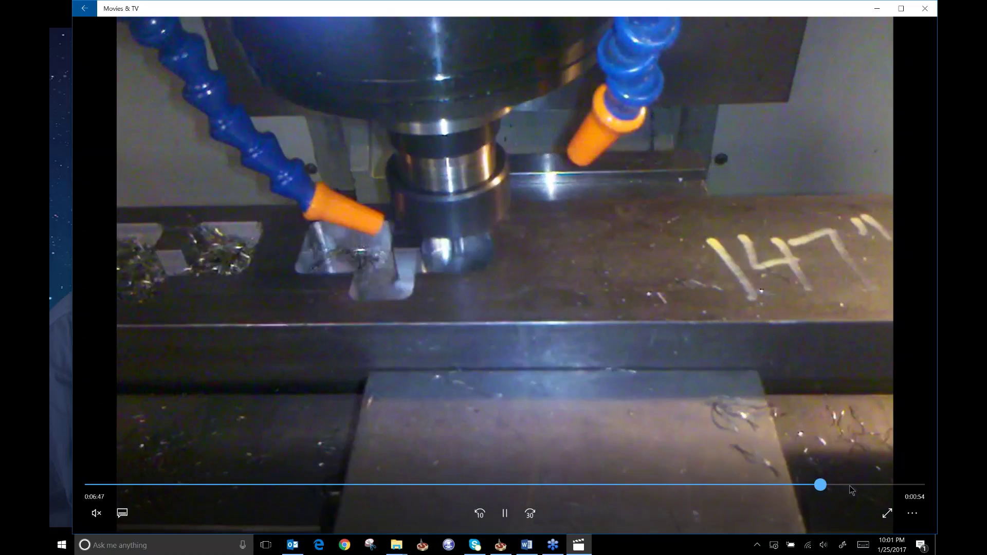
pyautogui.click(852, 485)
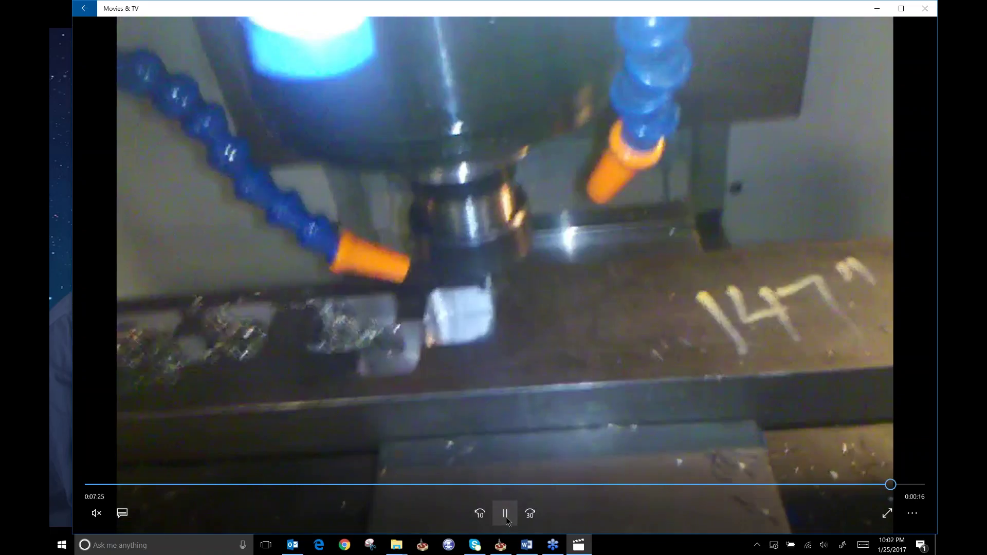
pyautogui.click(506, 518)
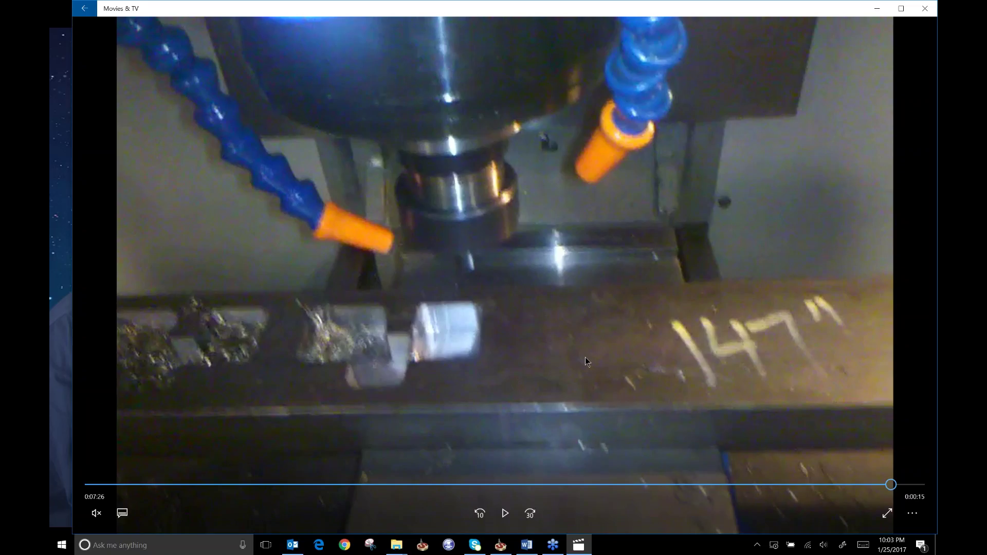
# Step: Close the Movies & TV player and reveal the KevCAM Night School desktop with Win+D
pyautogui.click(925, 8)
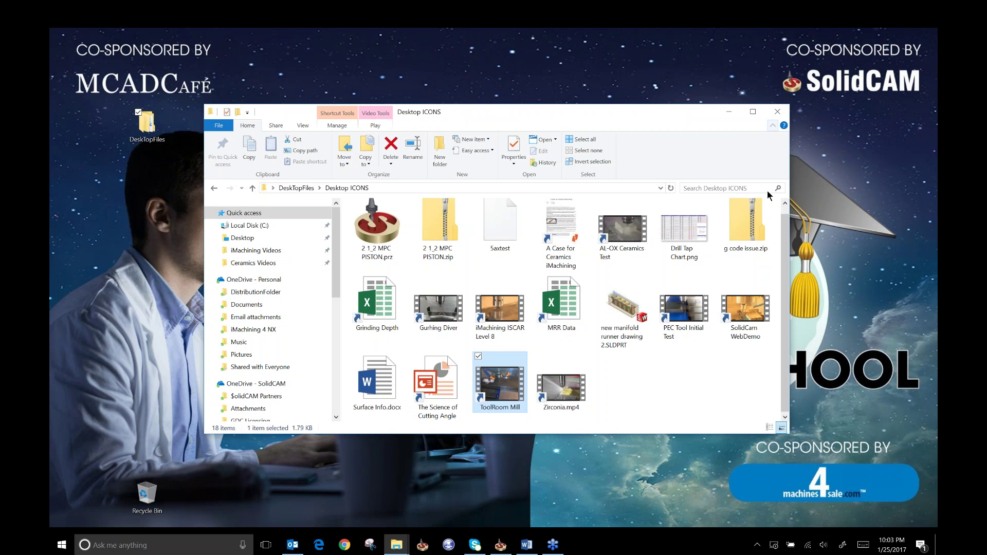
pyautogui.press('super+d')
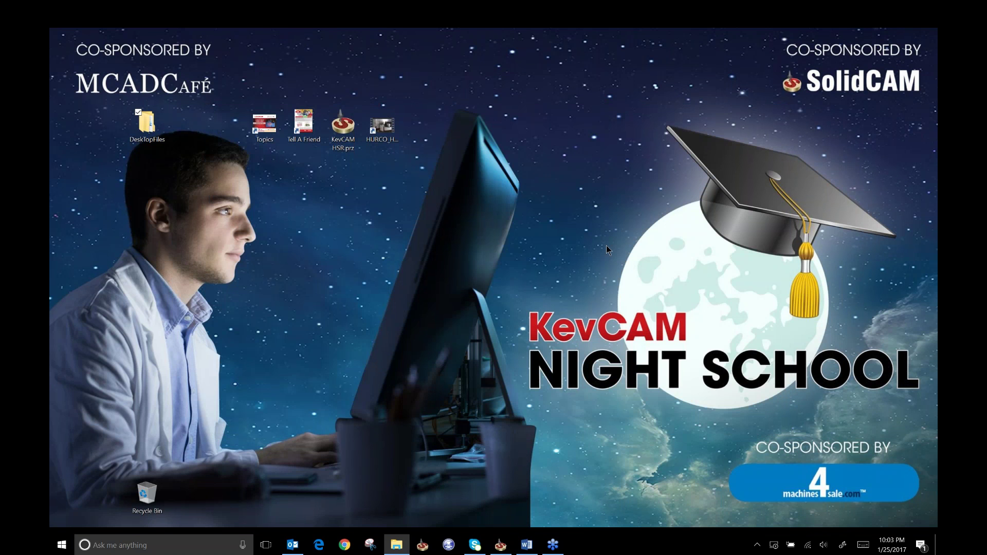